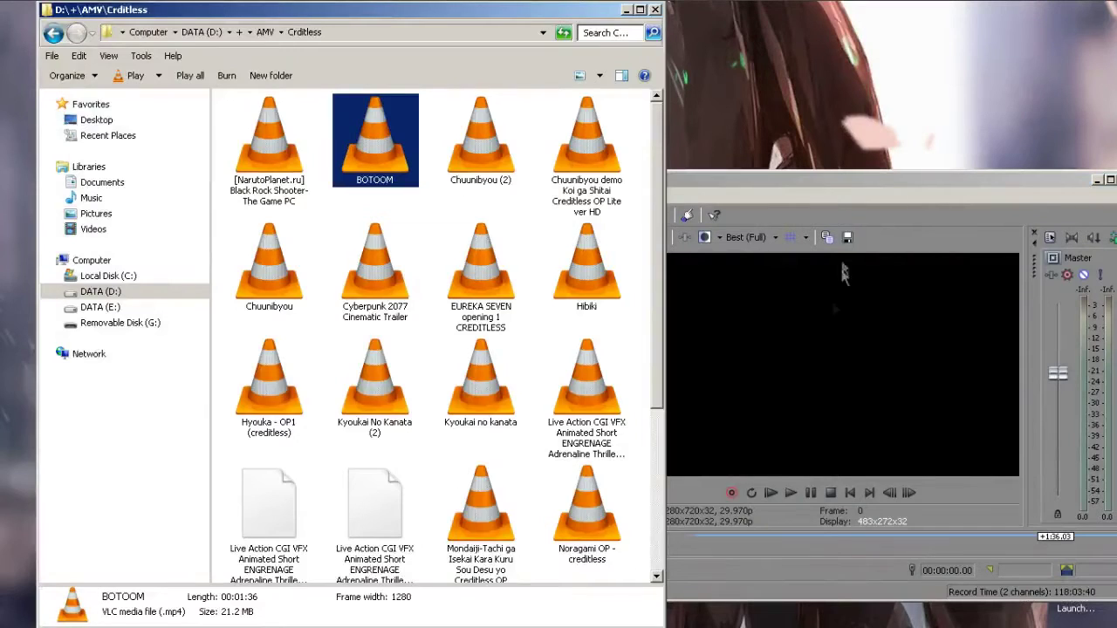
Bring up Vegas Pro maximized, move the BOTOOM clip to the start of track 3 and delete its audio track.
{"action": "left_click", "coordinate": [626, 11]}
{"action": "double_click", "coordinate": [623, 177]}
{"action": "left_click_drag", "start_coordinate": [630, 439], "coordinate": [291, 444]}
{"action": "left_click", "coordinate": [147, 497]}
{"action": "key", "text": "Delete"}
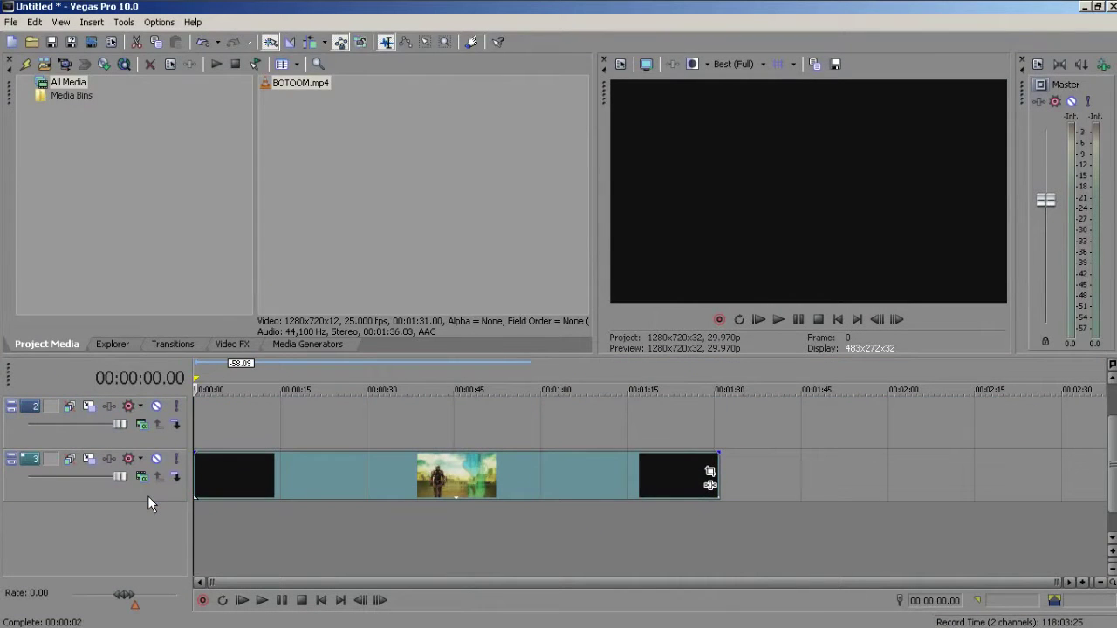
Play and sample the BOTOOM clip at several points along the timeline to look for a usable scene.
{"action": "key", "text": "space"}
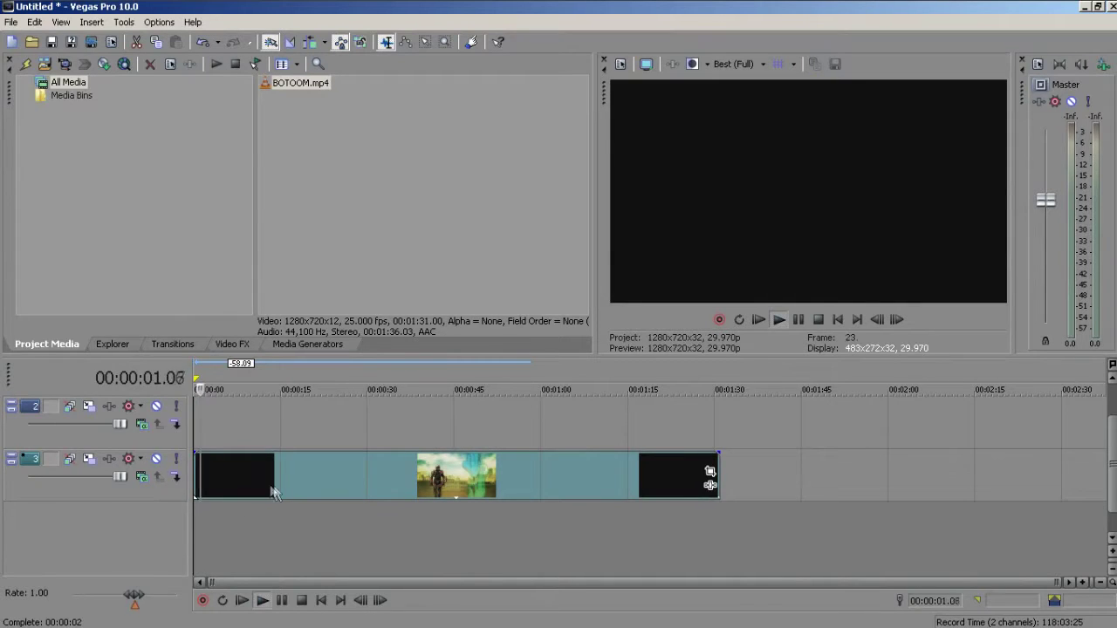
{"action": "left_click", "coordinate": [307, 474]}
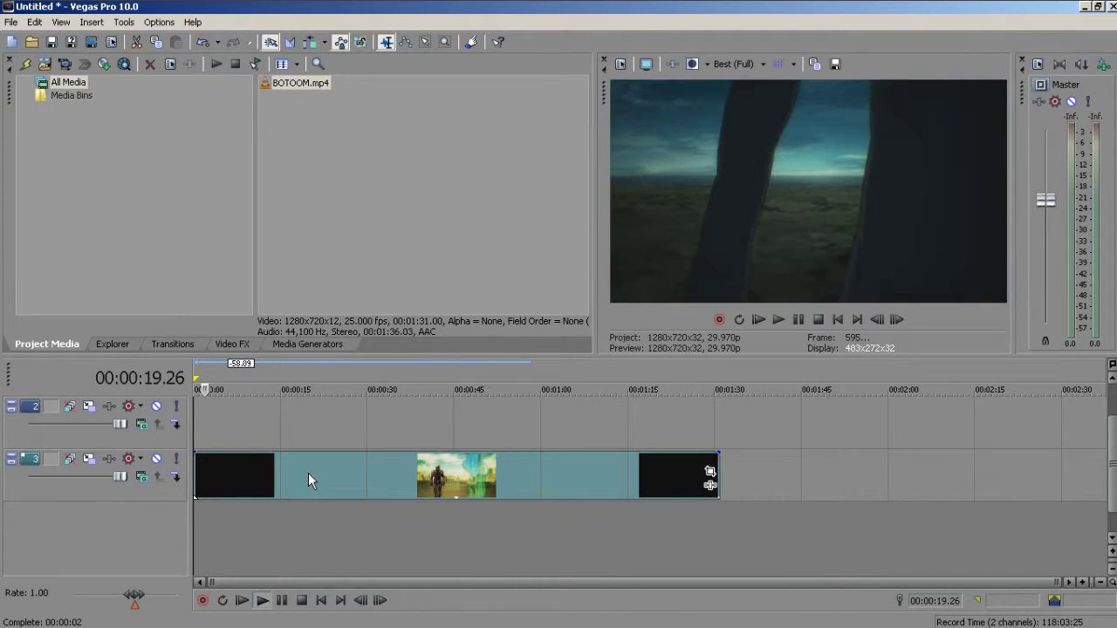
{"action": "left_click", "coordinate": [343, 475]}
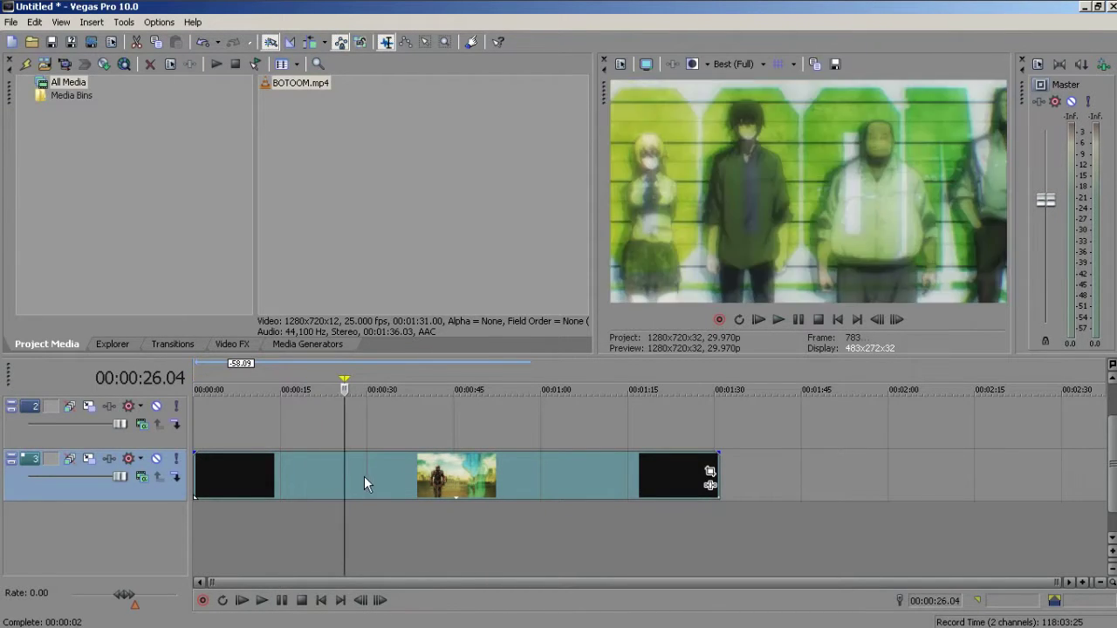
{"action": "left_click", "coordinate": [525, 483]}
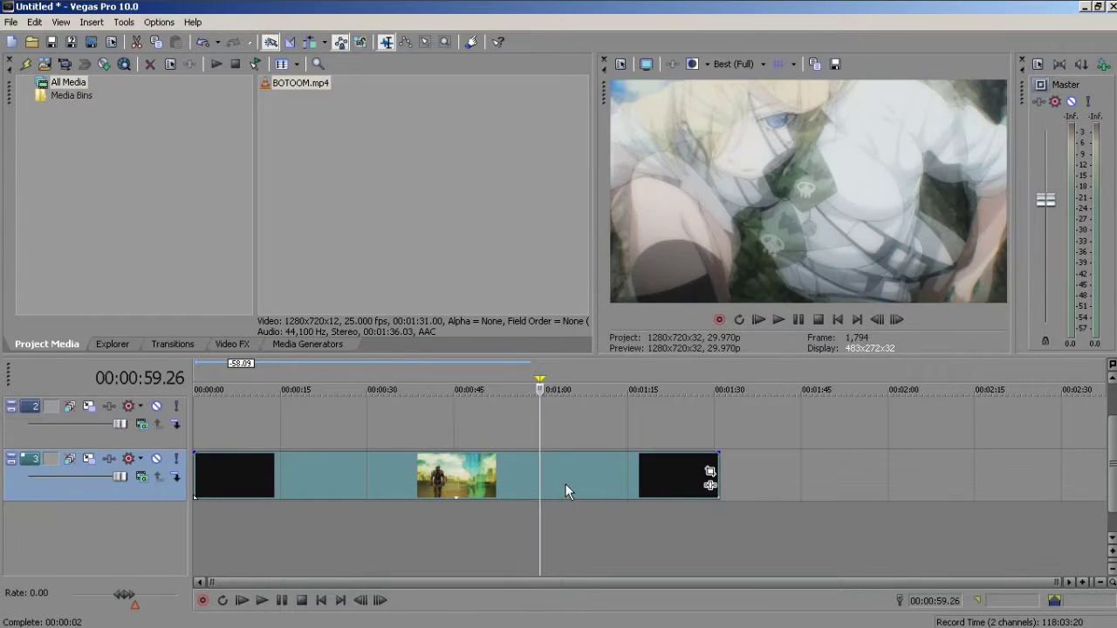
{"action": "right_click", "coordinate": [566, 484]}
{"action": "left_click", "coordinate": [793, 514]}
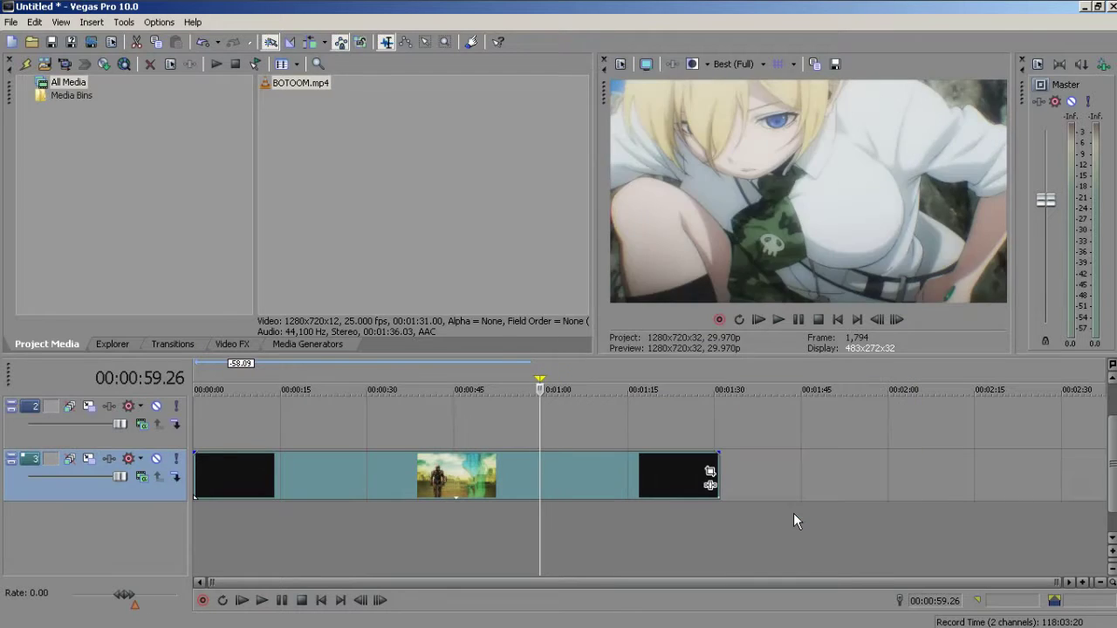
{"action": "left_click", "coordinate": [471, 487]}
{"action": "left_click", "coordinate": [499, 483]}
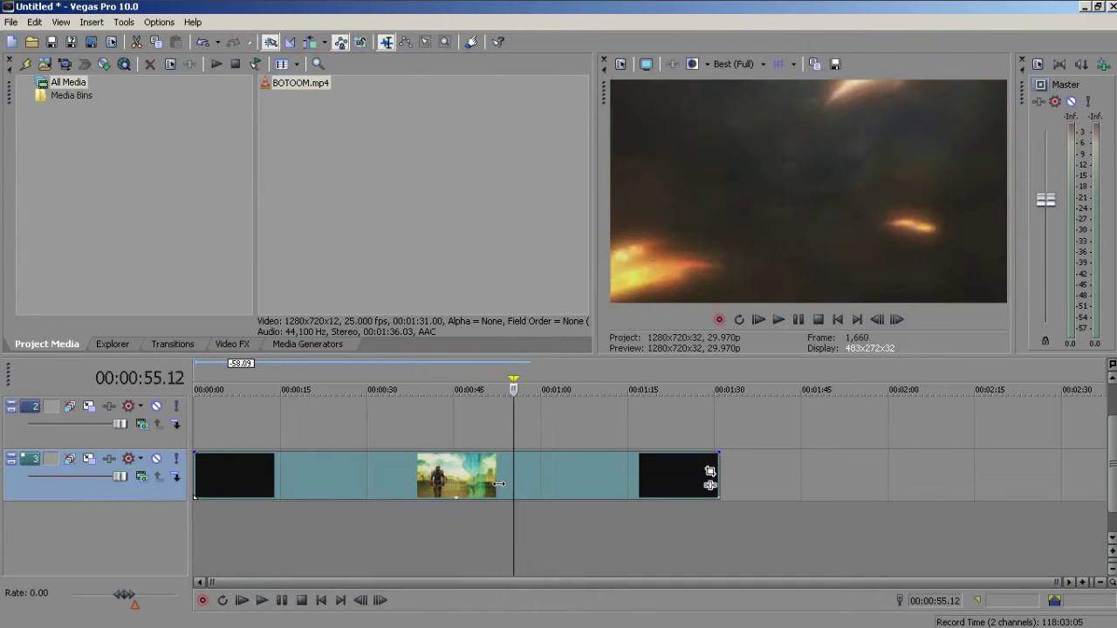
Split the clip near 00:00:55, delete the part before the cut and move the rest to the start of track 2.
{"action": "key", "text": "Return"}
{"action": "key", "text": "s"}
{"action": "left_click", "coordinate": [485, 483]}
{"action": "key", "text": "Delete"}
{"action": "left_click_drag", "start_coordinate": [574, 481], "coordinate": [204, 440]}
{"action": "left_click", "coordinate": [198, 436]}
Split the track 2 clip at about 00:00:00.21 and at 00:00:01.00, and delete the piece between the cuts.
{"action": "scroll", "coordinate": [210, 434], "scroll_direction": "up", "scroll_amount": 4}
{"action": "left_click", "coordinate": [277, 423]}
{"action": "left_click", "coordinate": [249, 424]}
{"action": "scroll", "coordinate": [225, 422], "scroll_direction": "up", "scroll_amount": 4}
{"action": "left_click", "coordinate": [355, 429]}
{"action": "left_click", "coordinate": [397, 433]}
{"action": "left_click", "coordinate": [437, 429]}
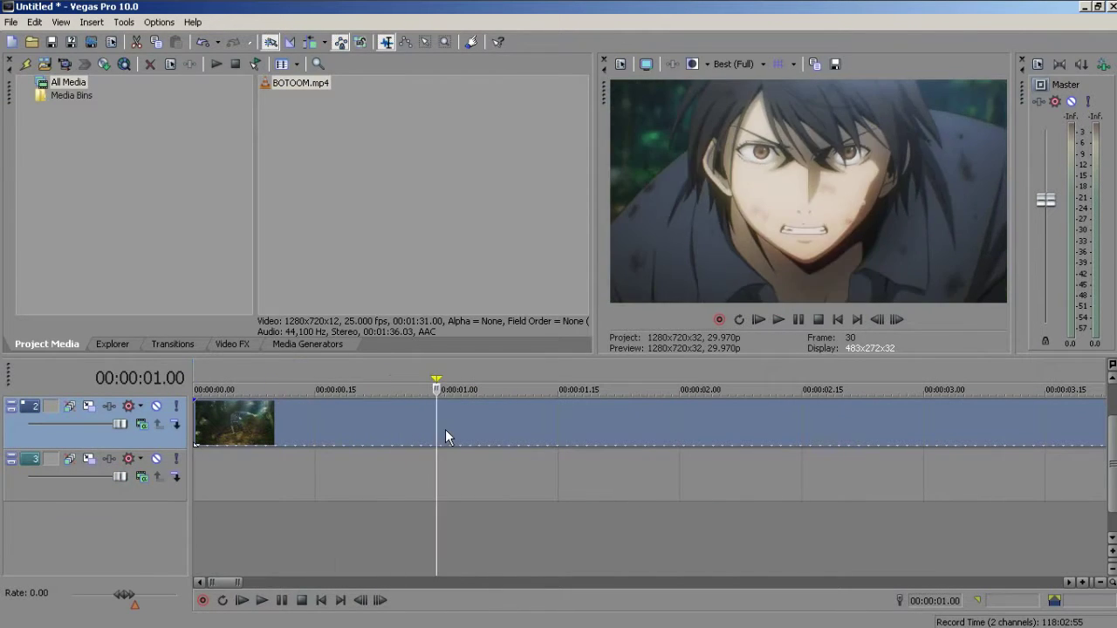
{"action": "key", "text": "s"}
{"action": "left_click", "coordinate": [363, 428]}
{"action": "key", "text": "s"}
{"action": "left_click", "coordinate": [387, 425]}
{"action": "key", "text": "Delete"}
Move the remaining clip back against the first one, overlapping it by two frames as a crossfade from about 00:00:00.19.
{"action": "left_click", "coordinate": [299, 425]}
{"action": "left_click_drag", "start_coordinate": [459, 425], "coordinate": [360, 412]}
{"action": "scroll", "coordinate": [376, 425], "scroll_direction": "up", "scroll_amount": 4}
{"action": "left_click_drag", "start_coordinate": [1078, 429], "coordinate": [885, 433]}
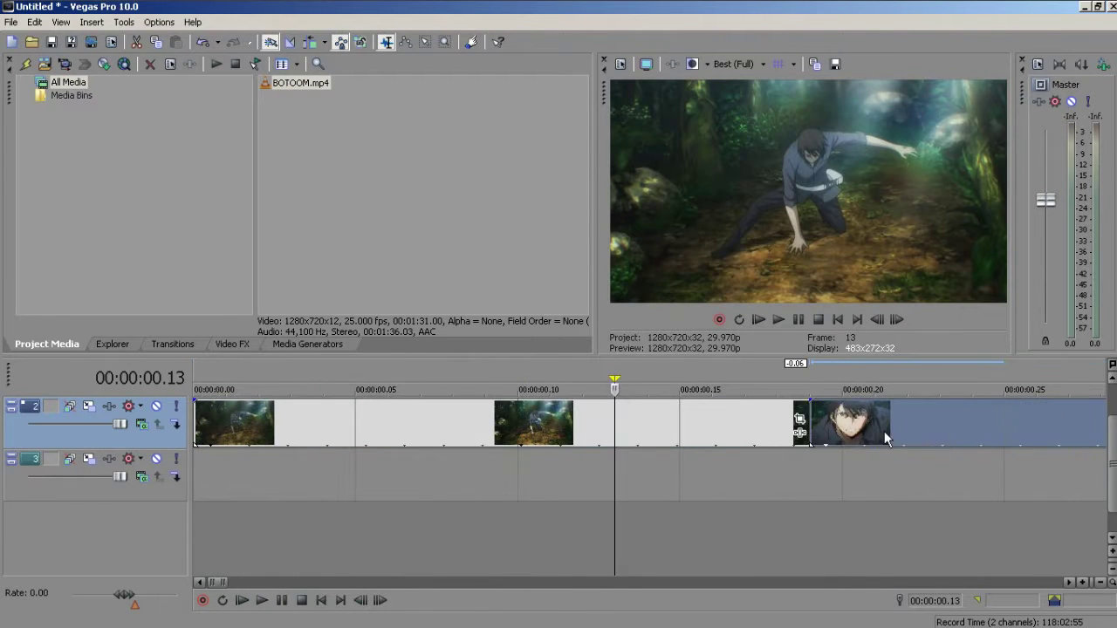
{"action": "left_click_drag", "start_coordinate": [811, 401], "coordinate": [876, 401]}
{"action": "left_click", "coordinate": [843, 422]}
{"action": "scroll", "coordinate": [843, 422], "scroll_direction": "down", "scroll_amount": 2}
Split the second clip on track 2 at 00:00:00.26.
{"action": "left_click", "coordinate": [618, 433]}
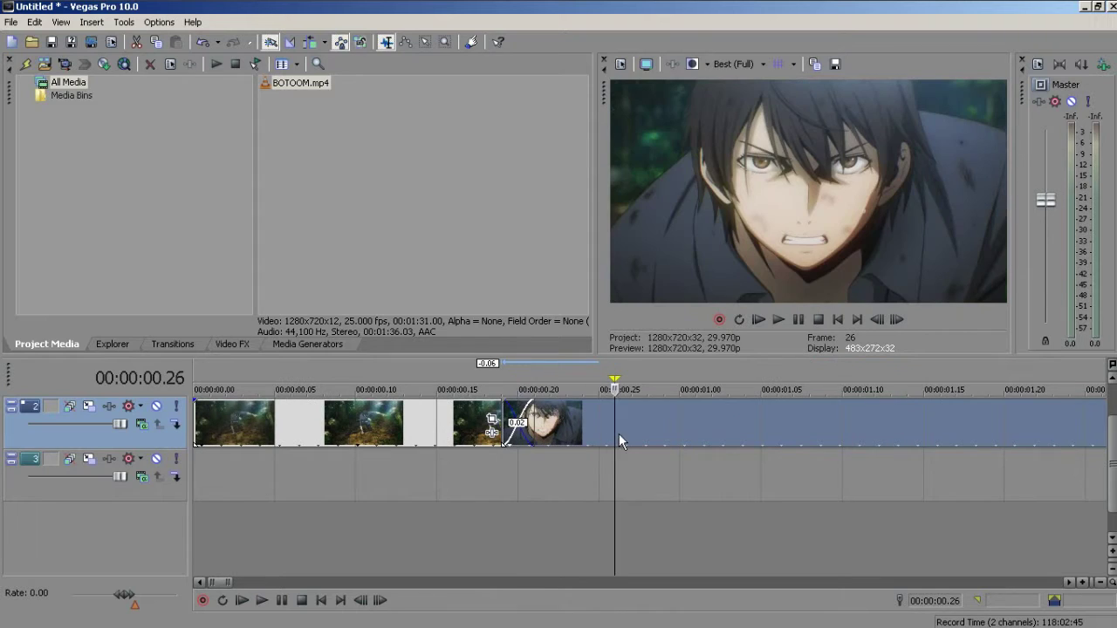
{"action": "key", "text": "s"}
{"action": "left_click", "coordinate": [588, 427]}
{"action": "left_click", "coordinate": [605, 419]}
{"action": "left_click", "coordinate": [620, 31]}
Crop the first clip's opening in Pan/Crop and add keyframes at 00:00:00.10, 00:00:00.15 and 00:00:00.21.
{"action": "left_click", "coordinate": [405, 427]}
{"action": "left_click", "coordinate": [486, 422]}
{"action": "left_click", "coordinate": [491, 418]}
{"action": "left_click_drag", "start_coordinate": [225, 288], "coordinate": [297, 237]}
{"action": "left_click", "coordinate": [303, 340]}
{"action": "mouse_move", "coordinate": [429, 236]}
{"action": "left_mouse_down"}
{"action": "mouse_move", "coordinate": [553, 330]}
{"action": "mouse_move", "coordinate": [555, 308]}
{"action": "mouse_move", "coordinate": [442, 244]}
{"action": "left_mouse_up"}
{"action": "left_click", "coordinate": [437, 342]}
{"action": "left_click", "coordinate": [599, 343]}
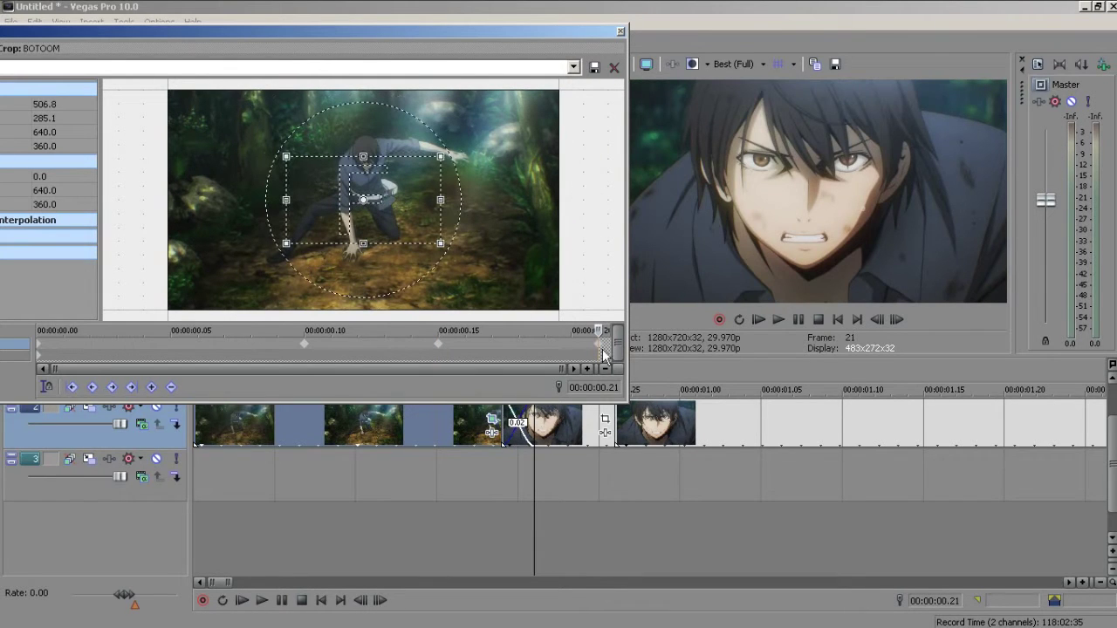
Crop the first clip's ending to about 150 × 84.4 around the character's head and place that keyframe at the clip's end.
{"action": "left_click", "coordinate": [572, 346]}
{"action": "left_click_drag", "start_coordinate": [415, 196], "coordinate": [390, 178]}
{"action": "scroll", "coordinate": [396, 177], "scroll_direction": "up", "scroll_amount": 3}
{"action": "mouse_move", "coordinate": [395, 138]}
{"action": "left_mouse_down"}
{"action": "mouse_move", "coordinate": [405, 128]}
{"action": "mouse_move", "coordinate": [405, 160]}
{"action": "mouse_move", "coordinate": [389, 137]}
{"action": "left_mouse_up"}
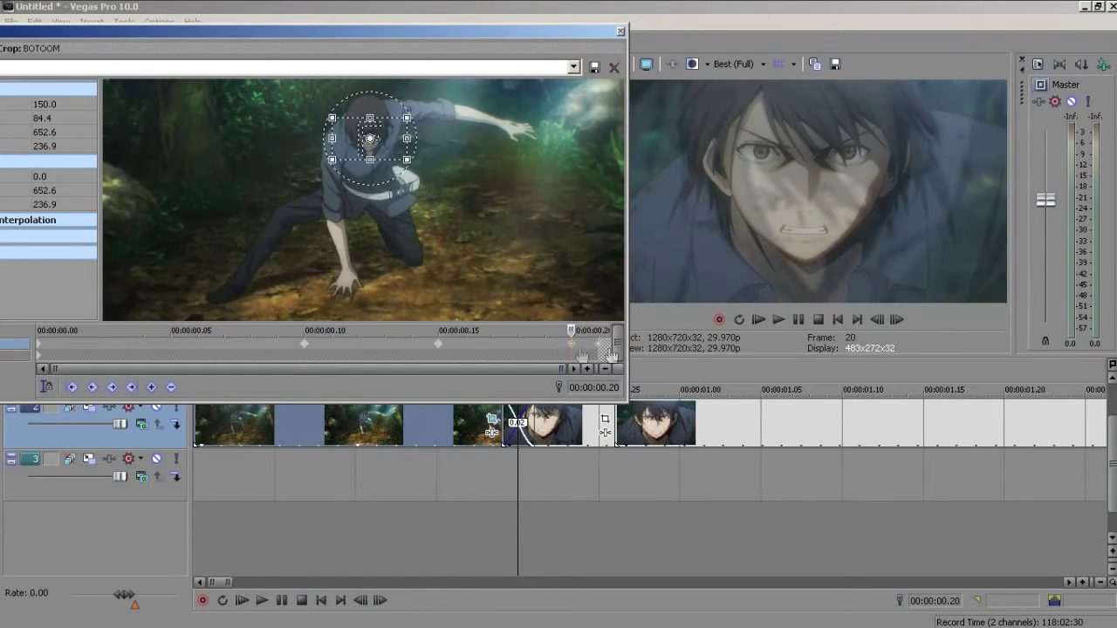
{"action": "left_click_drag", "start_coordinate": [575, 347], "coordinate": [605, 349]}
{"action": "right_click", "coordinate": [38, 347]}
{"action": "left_click", "coordinate": [67, 441]}
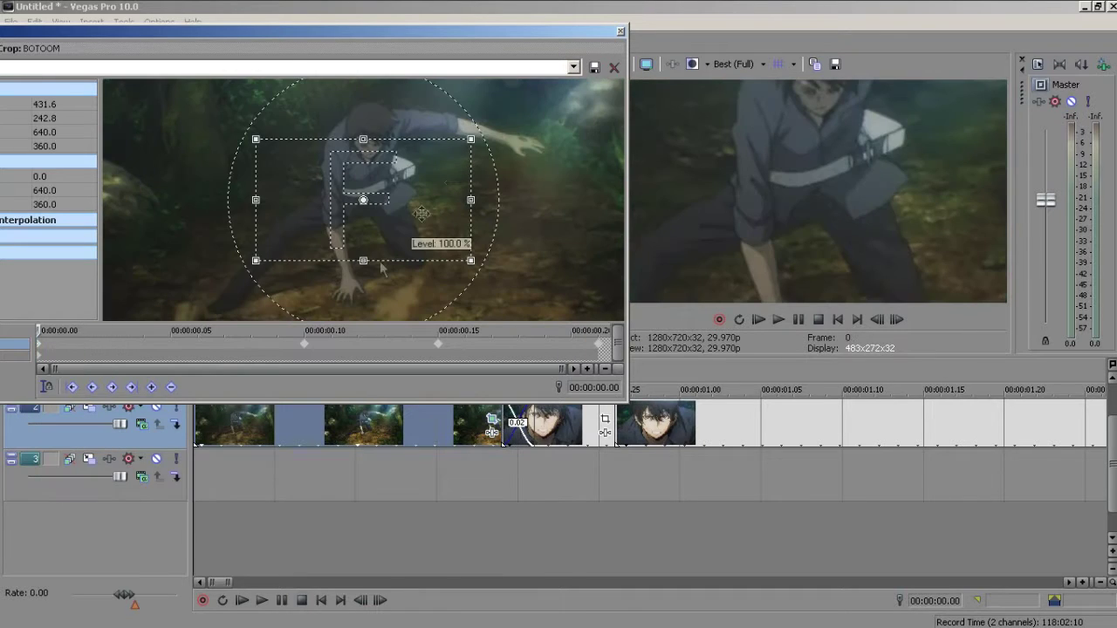
{"action": "left_click", "coordinate": [620, 31]}
Move the third clip further along track 2 and place the second clip directly after the first at 00:00:00.21.
{"action": "left_click_drag", "start_coordinate": [650, 429], "coordinate": [829, 430]}
{"action": "left_click_drag", "start_coordinate": [569, 425], "coordinate": [601, 425]}
{"action": "left_click", "coordinate": [527, 424]}
{"action": "scroll", "coordinate": [524, 425], "scroll_direction": "up", "scroll_amount": 3}
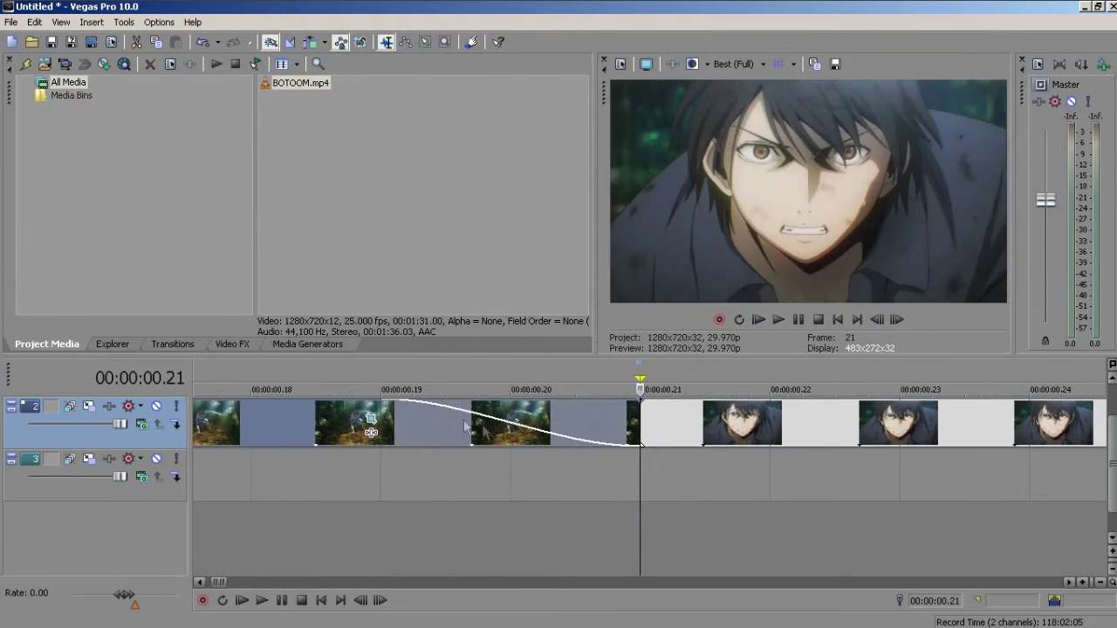
{"action": "scroll", "coordinate": [371, 431], "scroll_direction": "down", "scroll_amount": 3}
Crop the second clip to about 1,140.4 × 641.5 and keyframe a differently shifted frame from 00:00:00.00 onward for a shake.
{"action": "left_click", "coordinate": [800, 419]}
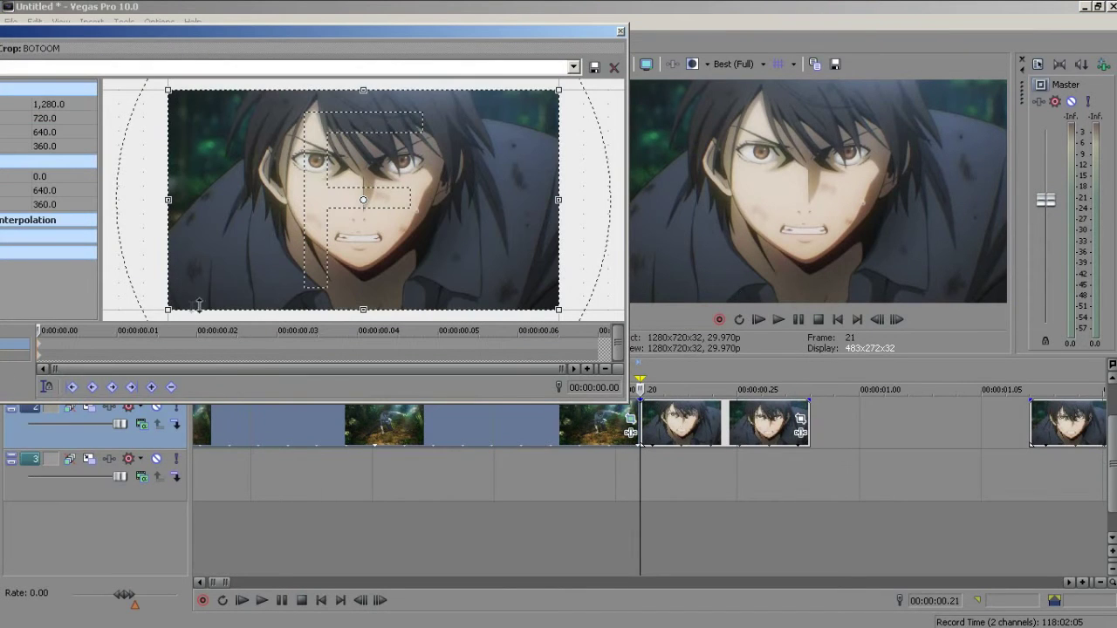
{"action": "left_click_drag", "start_coordinate": [189, 298], "coordinate": [208, 286]}
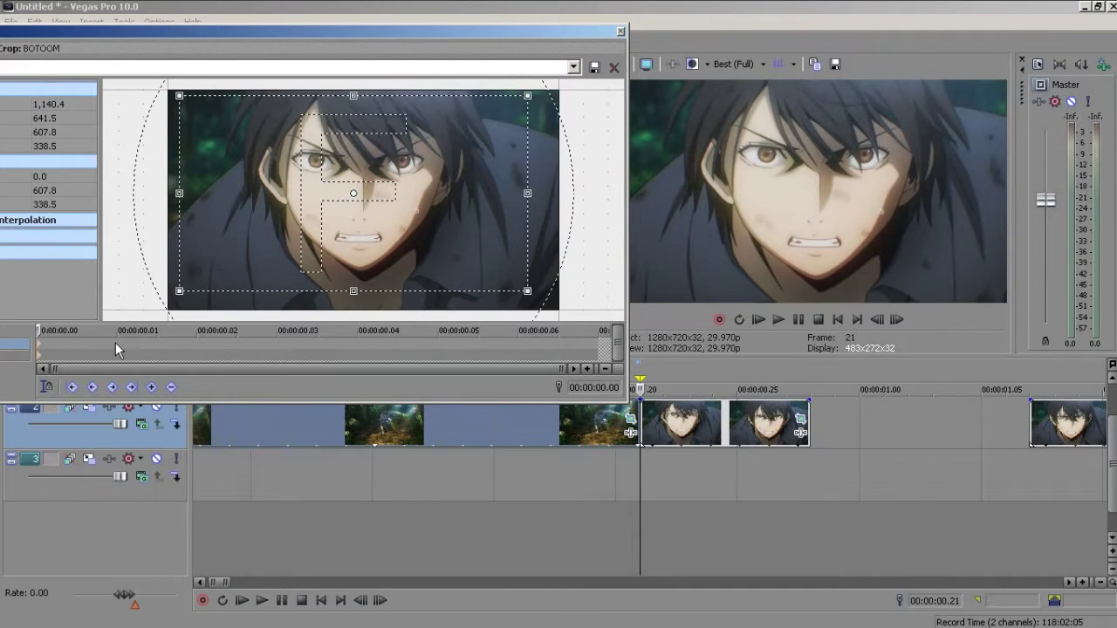
{"action": "left_click_drag", "start_coordinate": [253, 228], "coordinate": [238, 269]}
{"action": "left_click", "coordinate": [209, 347]}
{"action": "left_click_drag", "start_coordinate": [332, 260], "coordinate": [362, 236]}
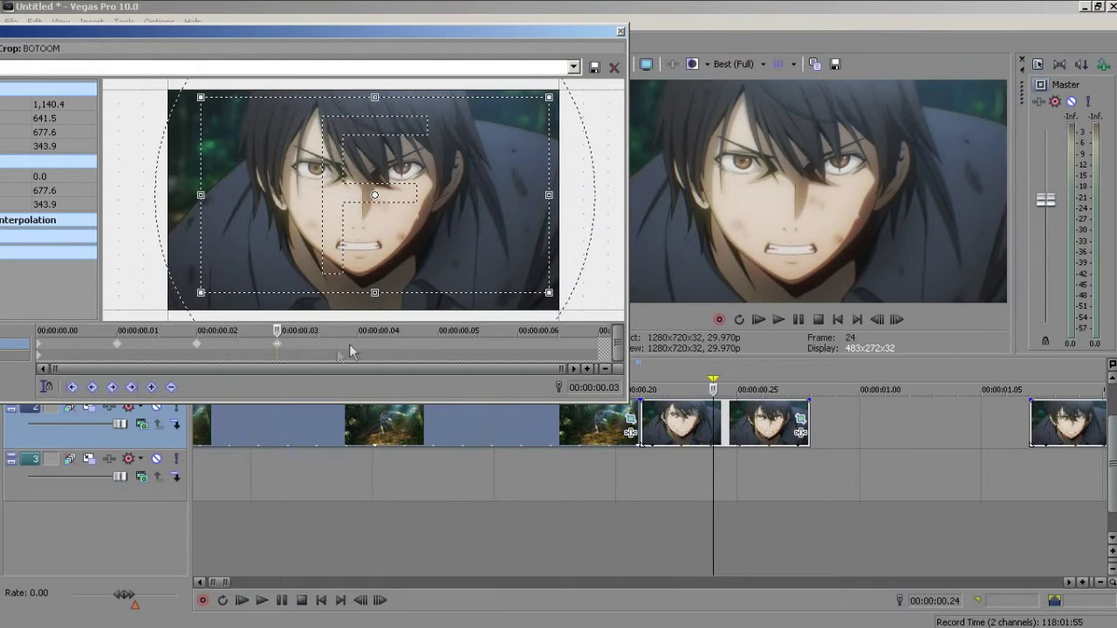
Add a Pan/Crop keyframe at 00:00:00.07 of the second clip, enlarging the frame to about 1,167.2 × 656.6.
{"action": "left_click_drag", "start_coordinate": [438, 347], "coordinate": [581, 337]}
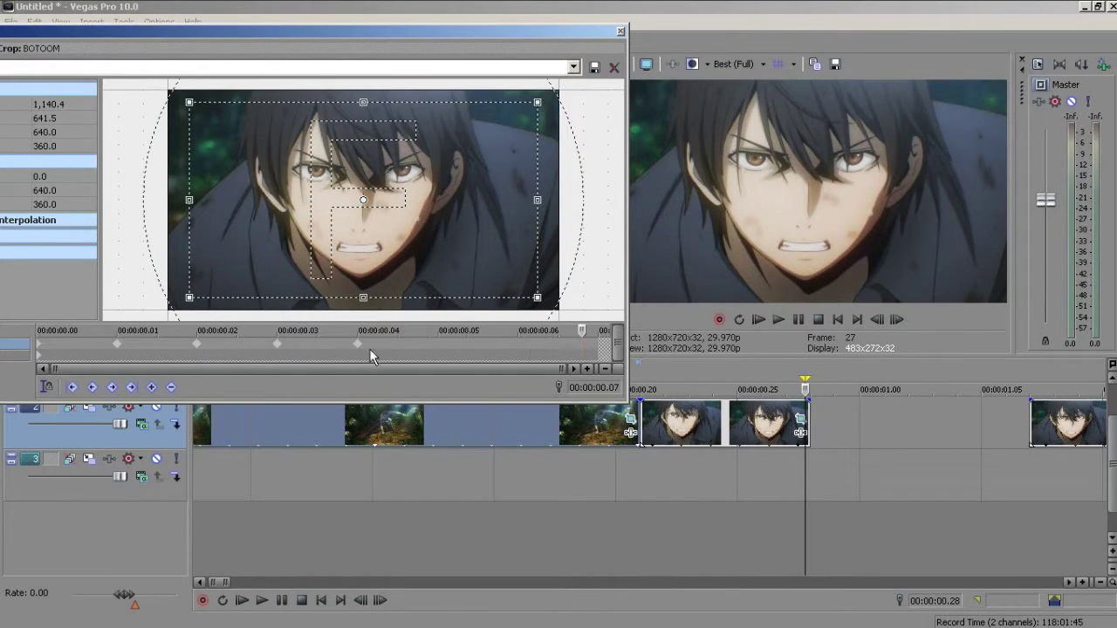
{"action": "key", "text": "Right"}
{"action": "left_click_drag", "start_coordinate": [537, 298], "coordinate": [544, 302]}
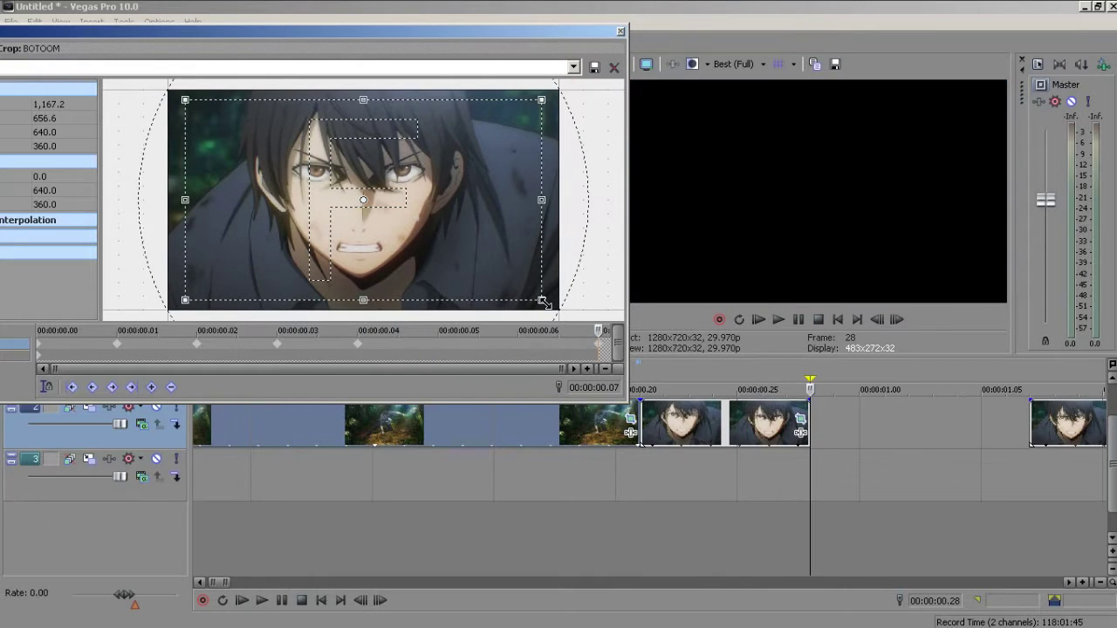
Extend the second clip to 00:00:01.02 and add a full-frame 1,280 × 720 Pan/Crop keyframe at its end, 00:00:00.11.
{"action": "left_click_drag", "start_coordinate": [792, 419], "coordinate": [908, 423]}
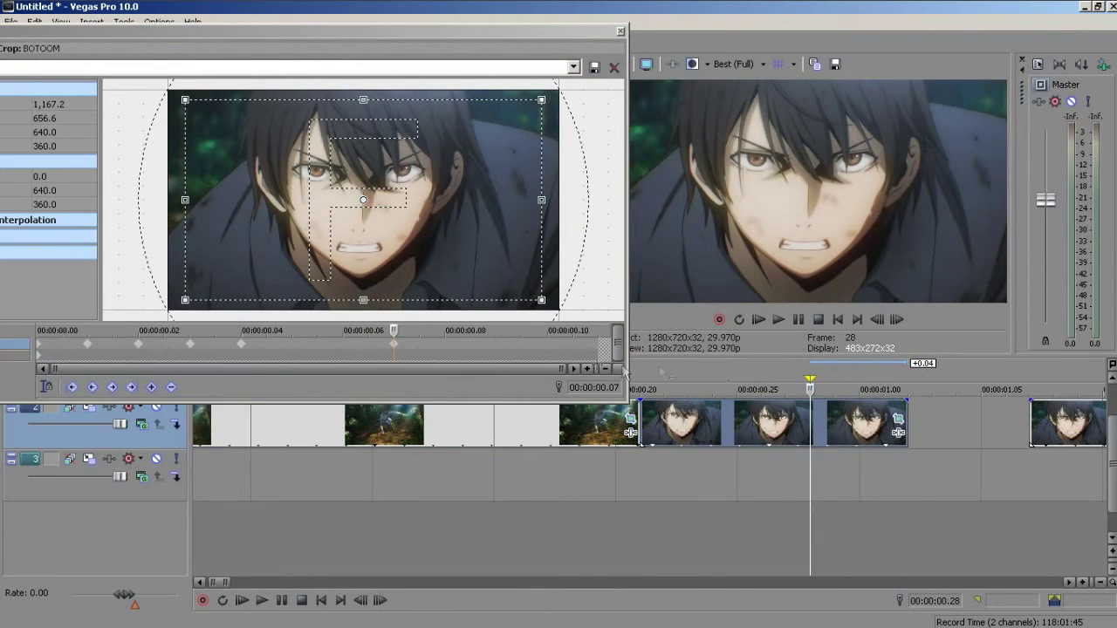
{"action": "left_click_drag", "start_coordinate": [415, 341], "coordinate": [539, 345]}
{"action": "left_click", "coordinate": [395, 346]}
{"action": "key", "text": "Right"}
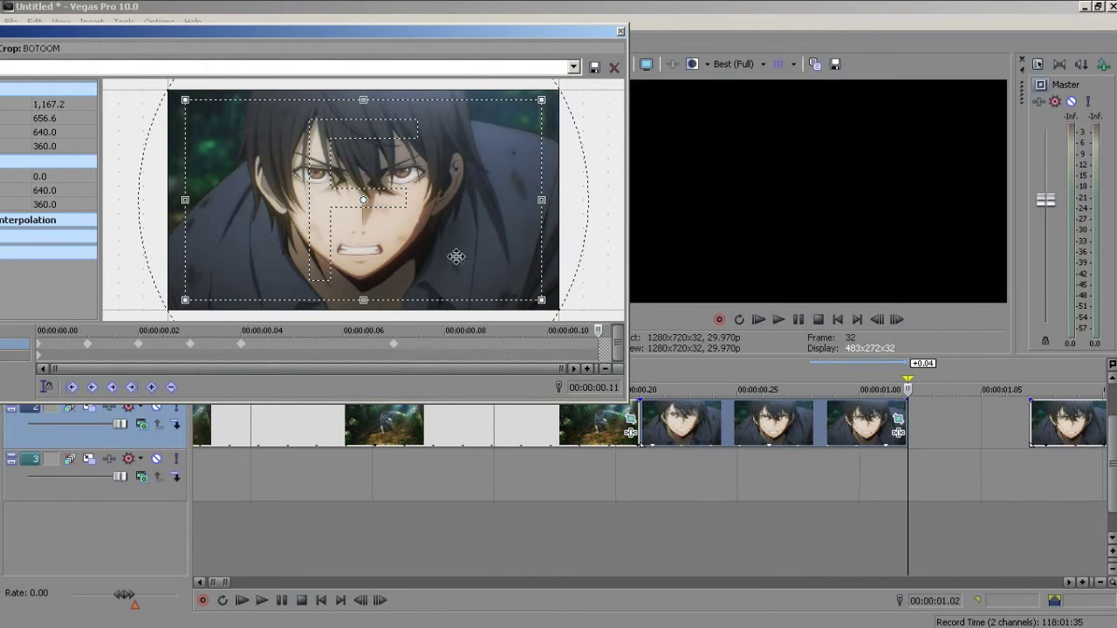
{"action": "left_click", "coordinate": [619, 31]}
Play the section from 00:00:00.08 to 00:00:01.03 to check the zoom and shake.
{"action": "left_click_drag", "start_coordinate": [931, 530], "coordinate": [324, 472]}
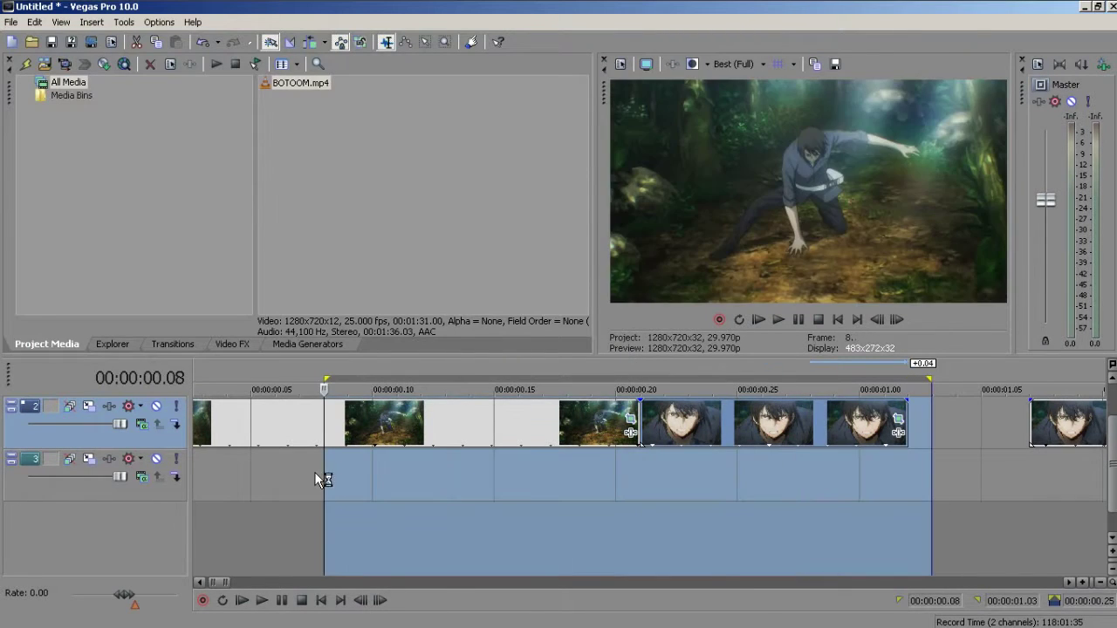
{"action": "scroll", "coordinate": [402, 460], "scroll_direction": "down", "scroll_amount": 5}
{"action": "key", "text": "space"}
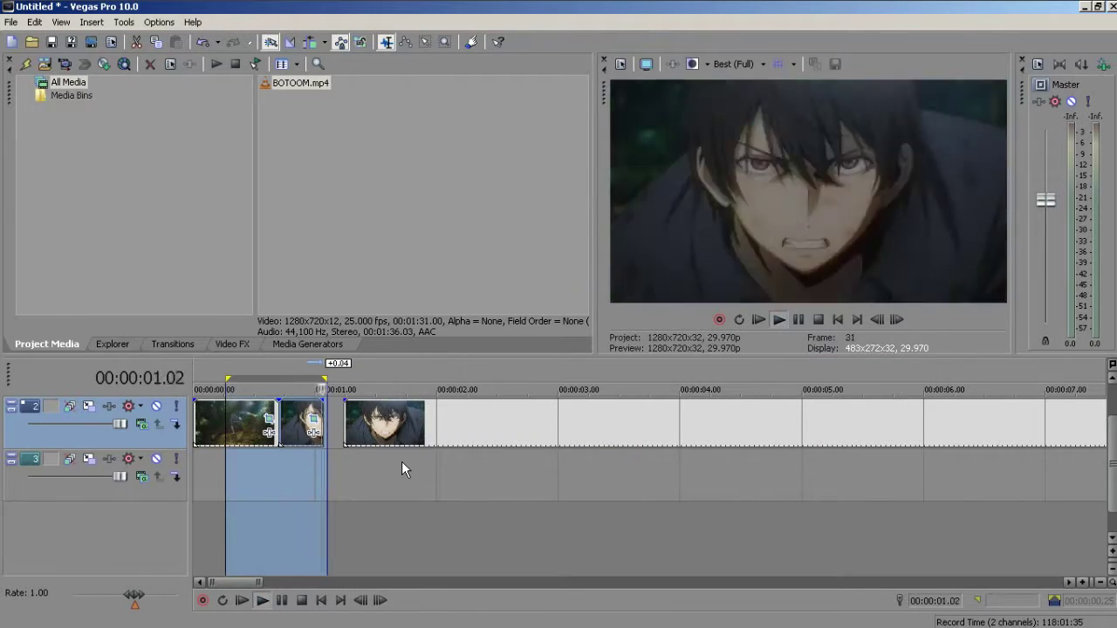
{"action": "left_click", "coordinate": [234, 477]}
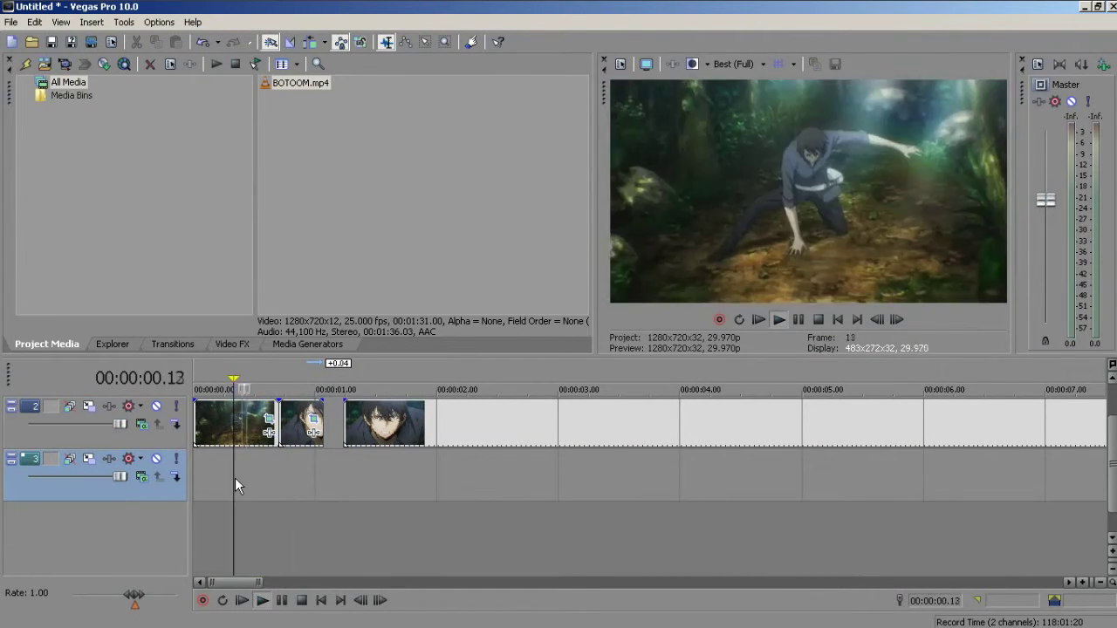
Reposition the crop frame in the second clip's first Pan/Crop keyframes, including 00:00:00.00, 00:00:00.02 and 00:00:00.03, for a stronger shake.
{"action": "left_click", "coordinate": [314, 418]}
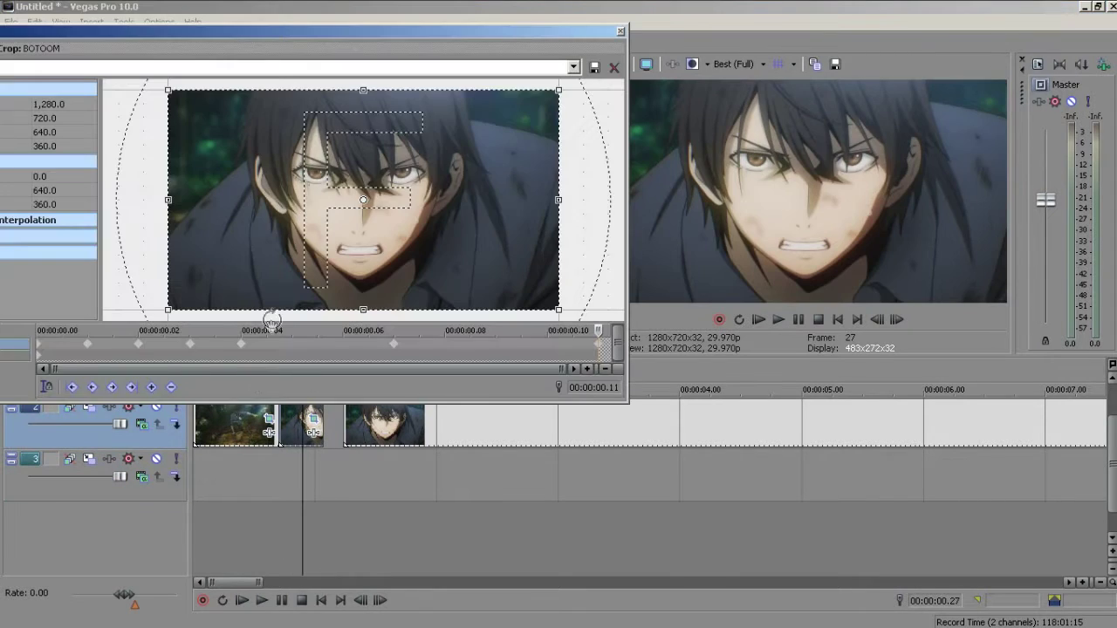
{"action": "left_click", "coordinate": [40, 345]}
{"action": "left_click_drag", "start_coordinate": [285, 233], "coordinate": [324, 259]}
{"action": "left_click", "coordinate": [88, 345]}
{"action": "left_click", "coordinate": [139, 345]}
{"action": "mouse_move", "coordinate": [234, 274]}
{"action": "left_mouse_down"}
{"action": "mouse_move", "coordinate": [264, 260]}
{"action": "mouse_move", "coordinate": [229, 273]}
{"action": "left_mouse_up"}
{"action": "left_click", "coordinate": [190, 345]}
{"action": "left_click_drag", "start_coordinate": [313, 247], "coordinate": [331, 236]}
{"action": "key", "text": "Right"}
{"action": "left_click", "coordinate": [621, 31]}
Select the timeline from the start to 00:00:01.05 and play it to review the revised zoom and shake.
{"action": "left_click_drag", "start_coordinate": [335, 474], "coordinate": [177, 467]}
{"action": "key", "text": "Right"}
{"action": "key", "text": "Right"}
{"action": "key", "text": "Right"}
{"action": "key", "text": "Right"}
{"action": "key", "text": "Right"}
{"action": "key", "text": "Right"}
{"action": "key", "text": "Right"}
{"action": "key", "text": "Right"}
{"action": "key", "text": "Right"}
{"action": "key", "text": "Right"}
{"action": "key", "text": "Right"}
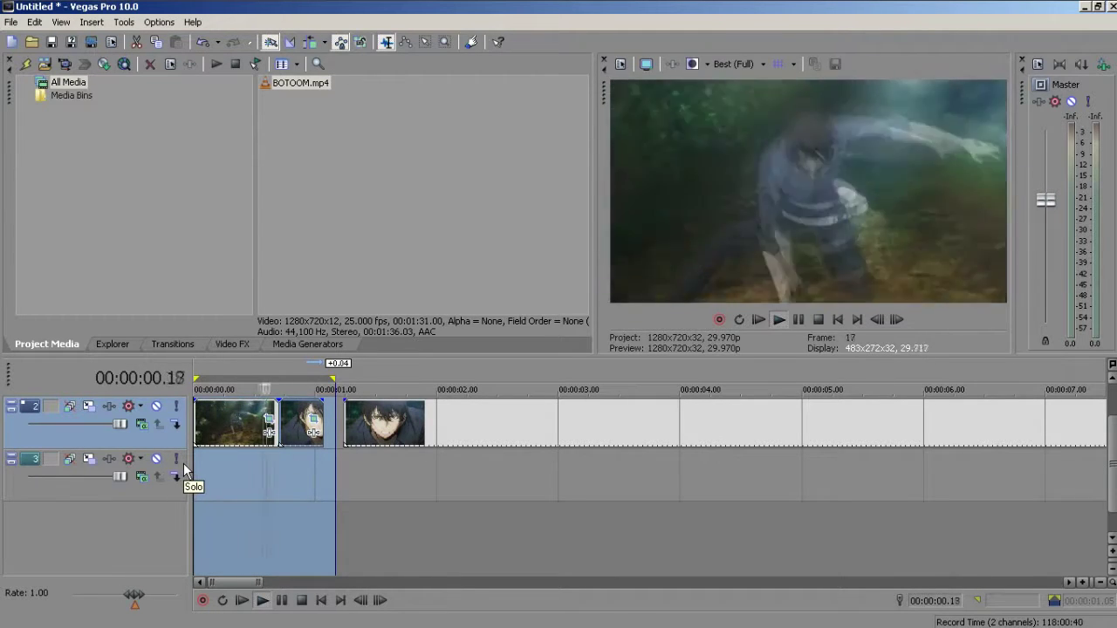
{"action": "key", "text": "space"}
{"action": "key", "text": "space"}
{"action": "key", "text": "Return"}
{"action": "left_click", "coordinate": [303, 473]}
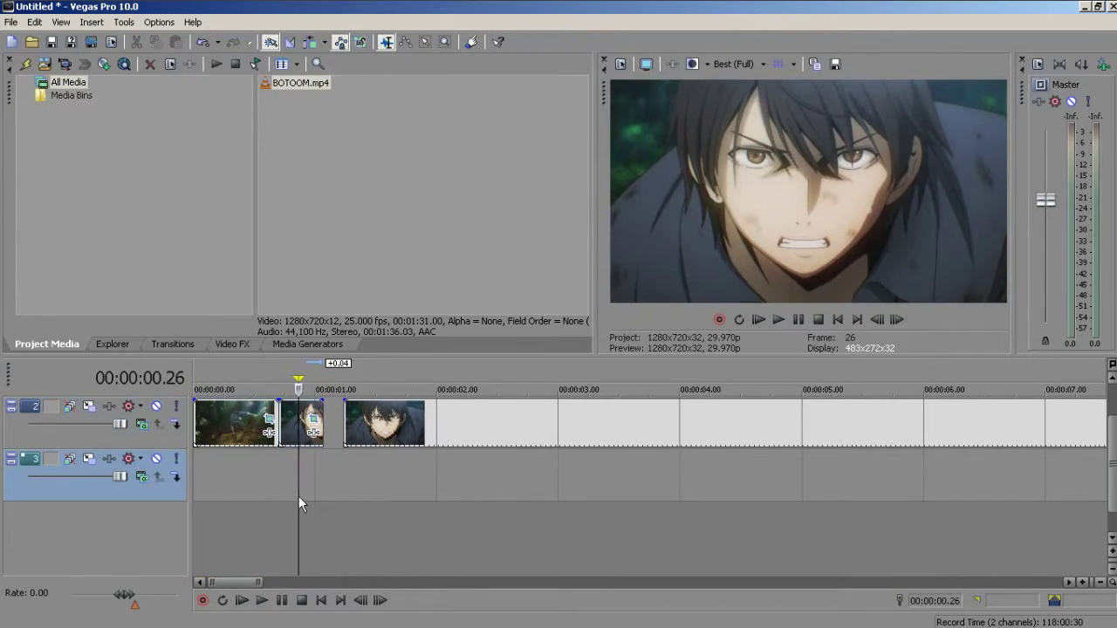
Play the third clip from several points to review its remaining scenes.
{"action": "left_click", "coordinate": [505, 433]}
{"action": "scroll", "coordinate": [505, 433], "scroll_direction": "down", "scroll_amount": 3}
{"action": "left_click", "coordinate": [491, 431]}
{"action": "left_click", "coordinate": [354, 434]}
{"action": "left_click", "coordinate": [329, 438]}
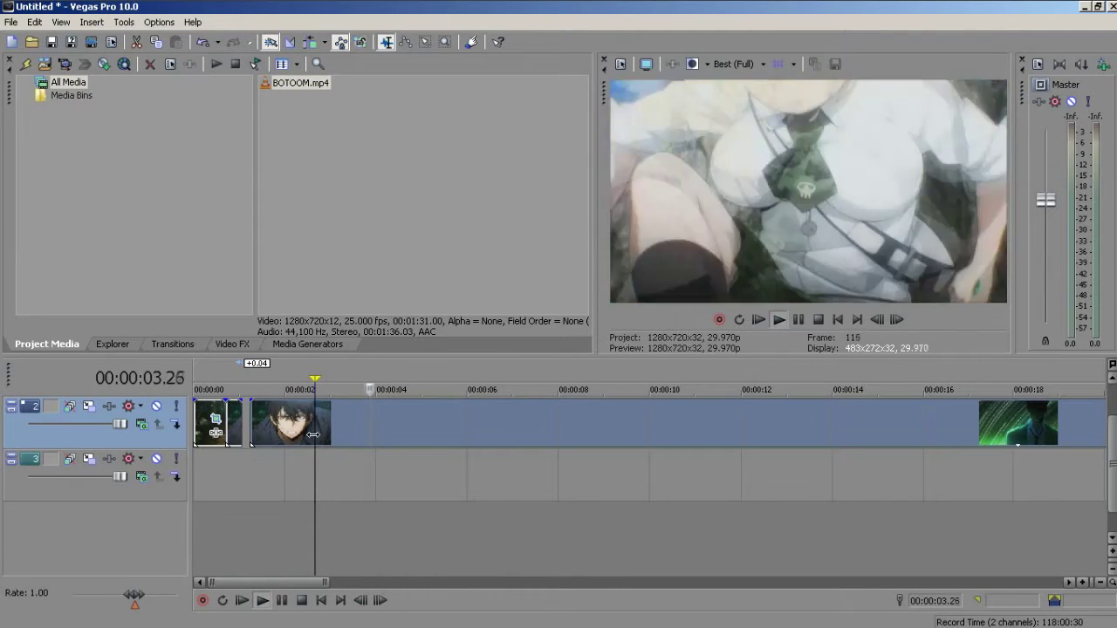
{"action": "key", "text": "space"}
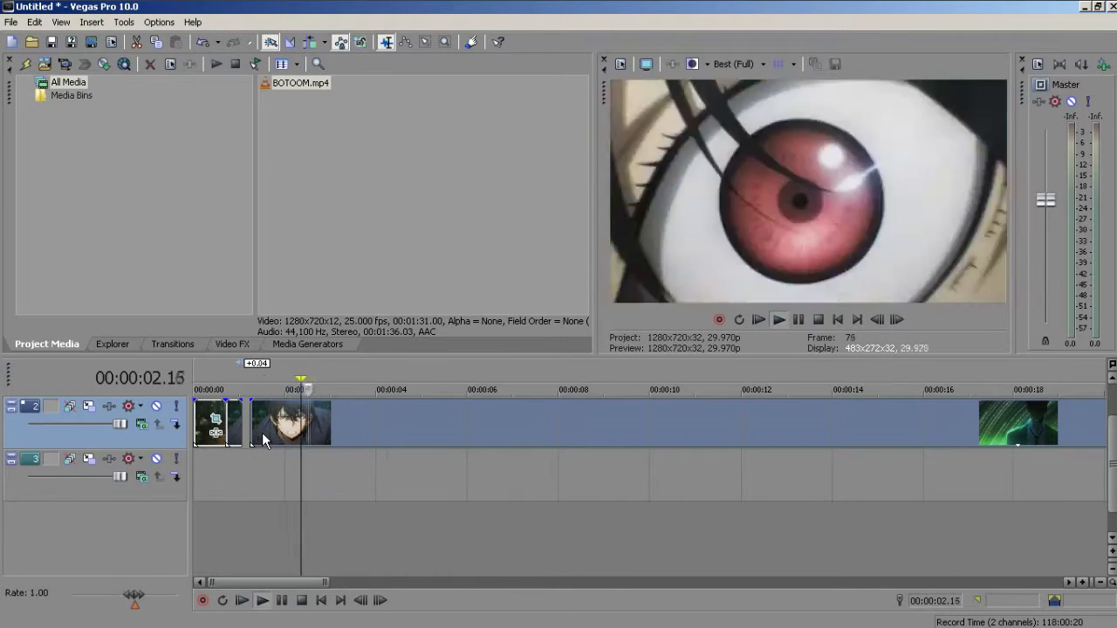
{"action": "left_click", "coordinate": [669, 445]}
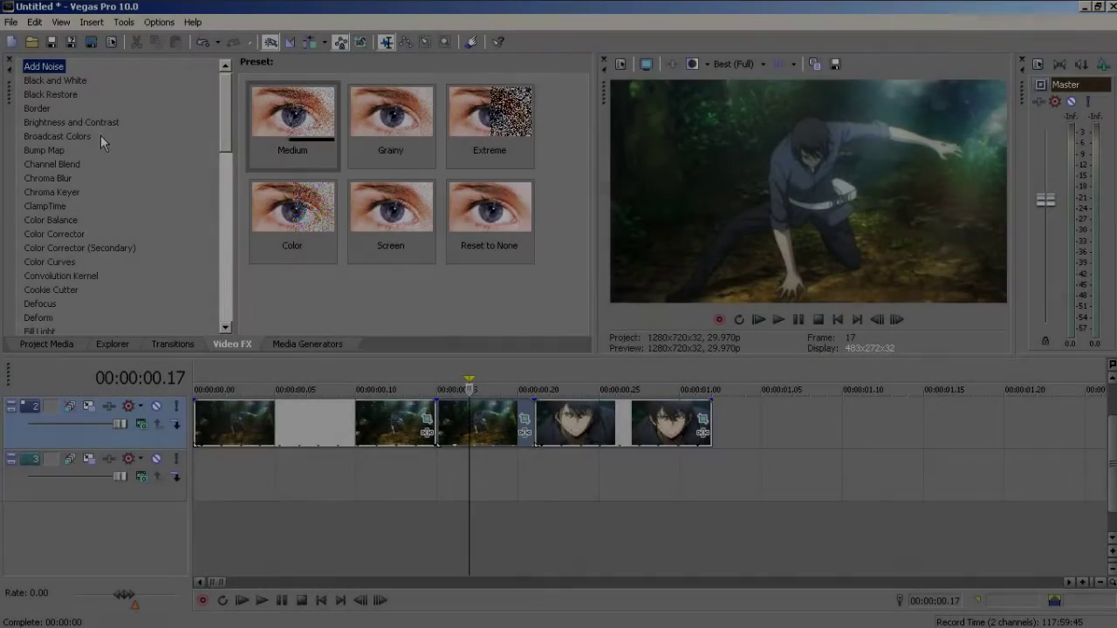
Apply the Radial Blur effect with the Strong Proportional preset to the short clip starting at 00:00:00.15.
{"action": "scroll", "coordinate": [100, 135], "scroll_direction": "down", "scroll_amount": 10}
{"action": "key", "text": "r"}
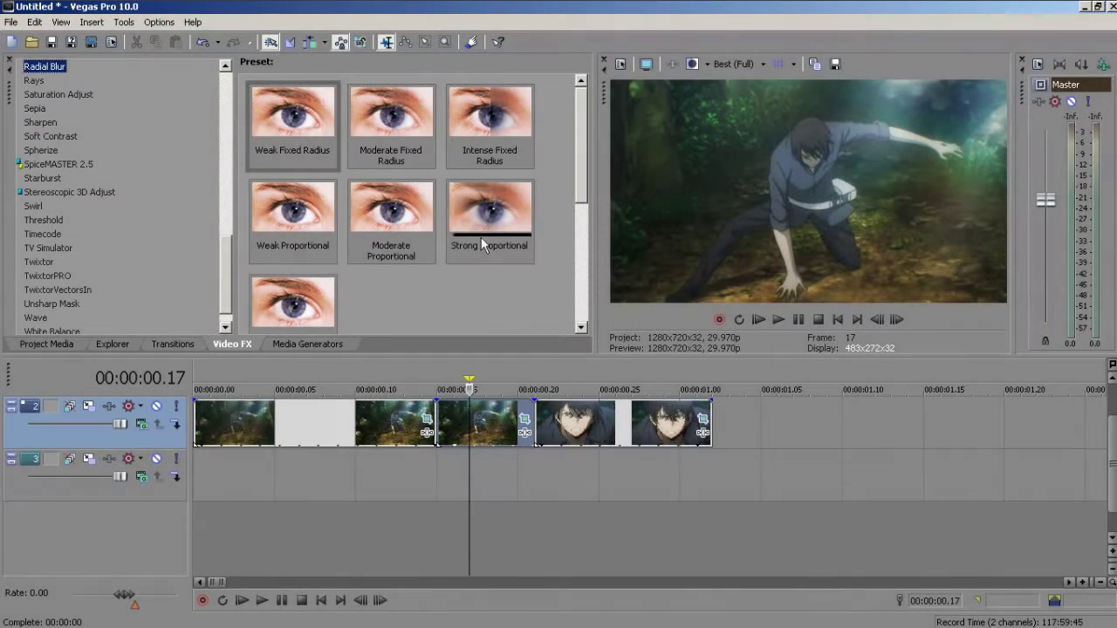
{"action": "left_click_drag", "start_coordinate": [480, 237], "coordinate": [477, 417]}
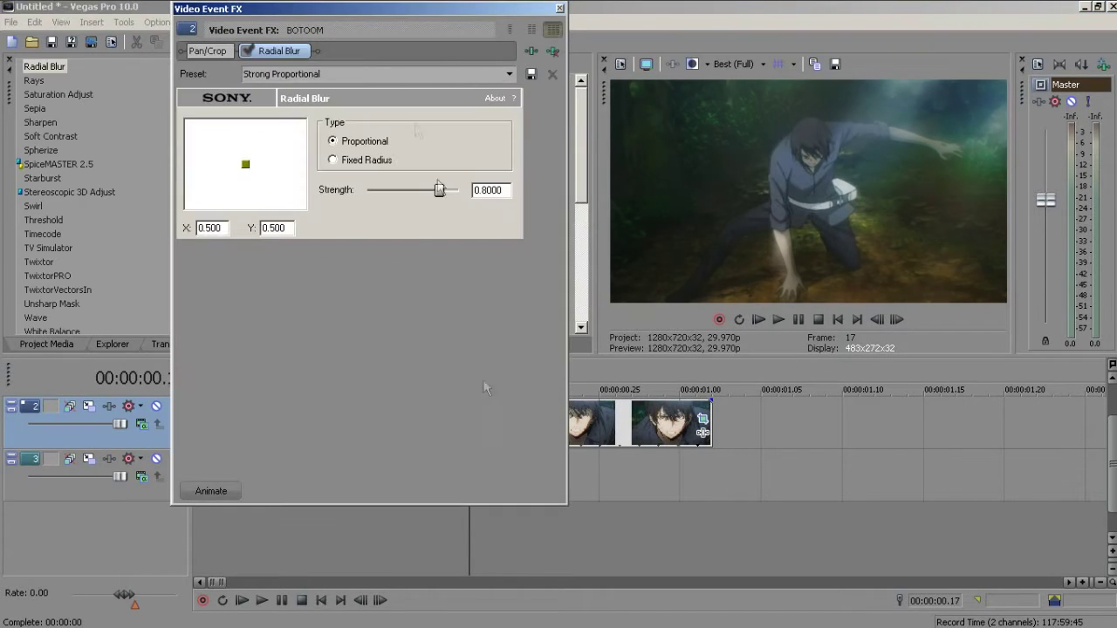
Set the Radial Blur strength to 0.6364.
{"action": "left_click_drag", "start_coordinate": [370, 12], "coordinate": [308, 103]}
{"action": "left_click_drag", "start_coordinate": [107, 221], "coordinate": [133, 203]}
{"action": "left_click_drag", "start_coordinate": [336, 43], "coordinate": [341, 232]}
{"action": "left_click_drag", "start_coordinate": [108, 248], "coordinate": [146, 223]}
{"action": "left_click_drag", "start_coordinate": [391, 223], "coordinate": [401, 222]}
Animate the Radial Blur strength with keyframes at the clip's start and at 00:00:00.06, and return to the clip's start.
{"action": "left_click", "coordinate": [186, 518]}
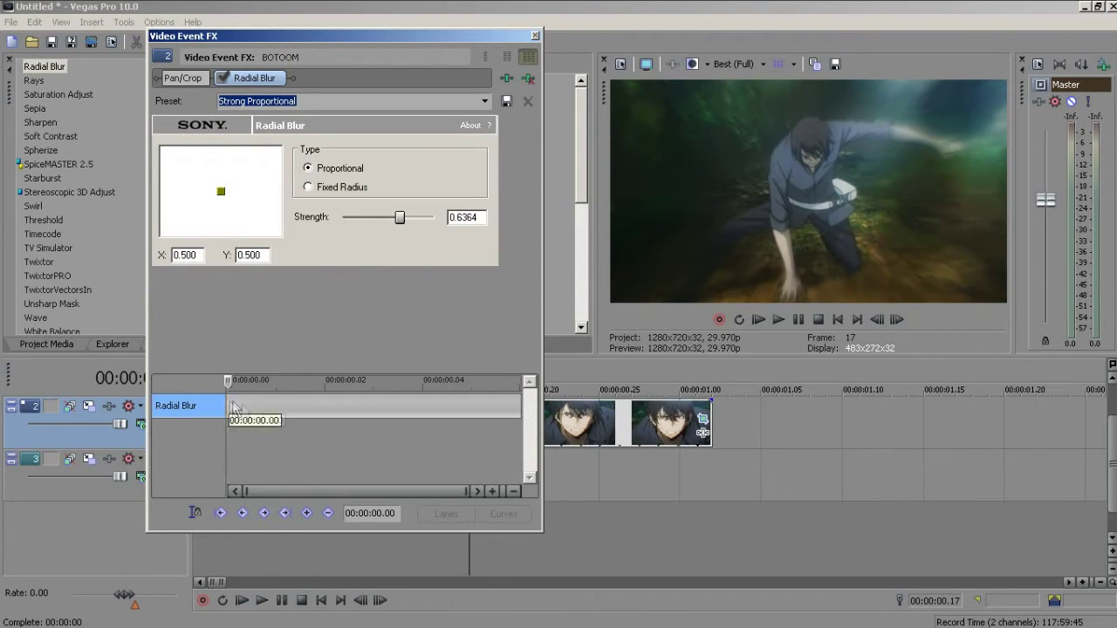
{"action": "left_click_drag", "start_coordinate": [233, 231], "coordinate": [229, 231]}
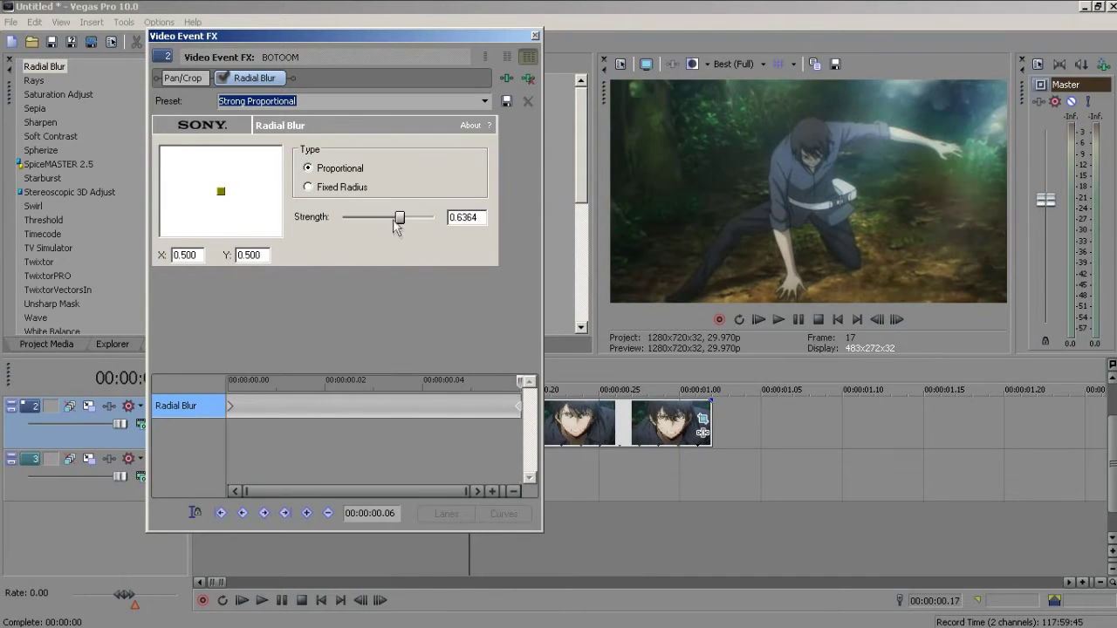
{"action": "left_click", "coordinate": [537, 36]}
{"action": "left_click_drag", "start_coordinate": [679, 471], "coordinate": [442, 468]}
{"action": "left_click", "coordinate": [443, 469]}
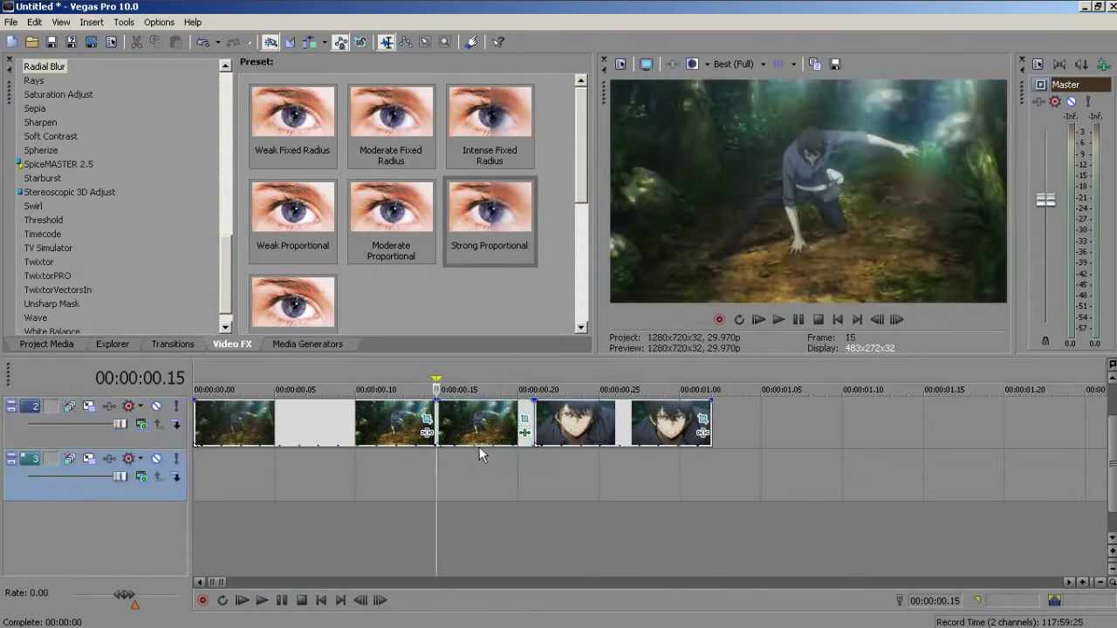
Set the Radial Blur strength on the short middle clip to 0.7455 at 00:00:00.06.
{"action": "left_click", "coordinate": [487, 468]}
{"action": "left_click", "coordinate": [468, 472]}
{"action": "left_click", "coordinate": [488, 473]}
{"action": "left_click", "coordinate": [525, 432]}
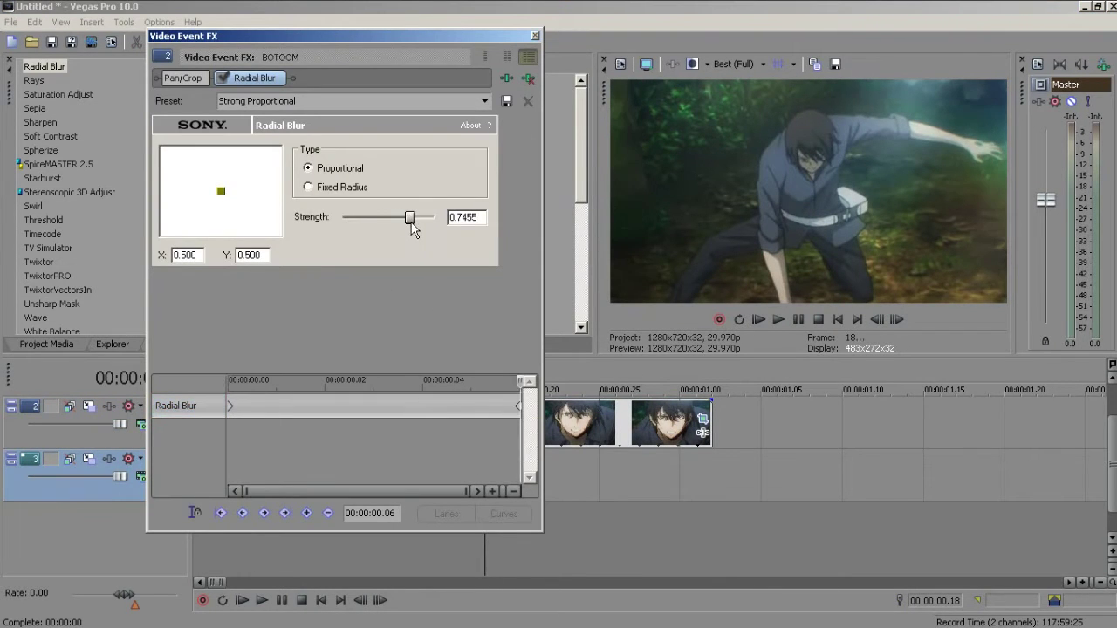
{"action": "left_click", "coordinate": [535, 35]}
Play the blurred transition several times from around 00:00:00.15 and check the clip's Radial Blur settings.
{"action": "left_click_drag", "start_coordinate": [631, 484], "coordinate": [423, 492]}
{"action": "key", "text": "space"}
{"action": "left_click", "coordinate": [428, 488]}
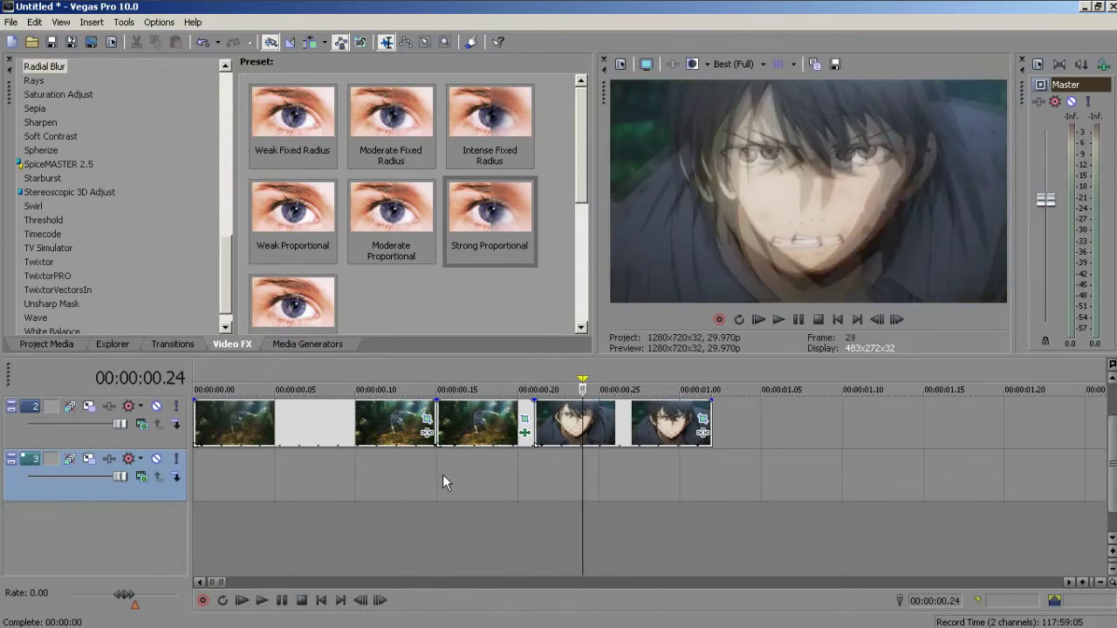
{"action": "left_click", "coordinate": [524, 432]}
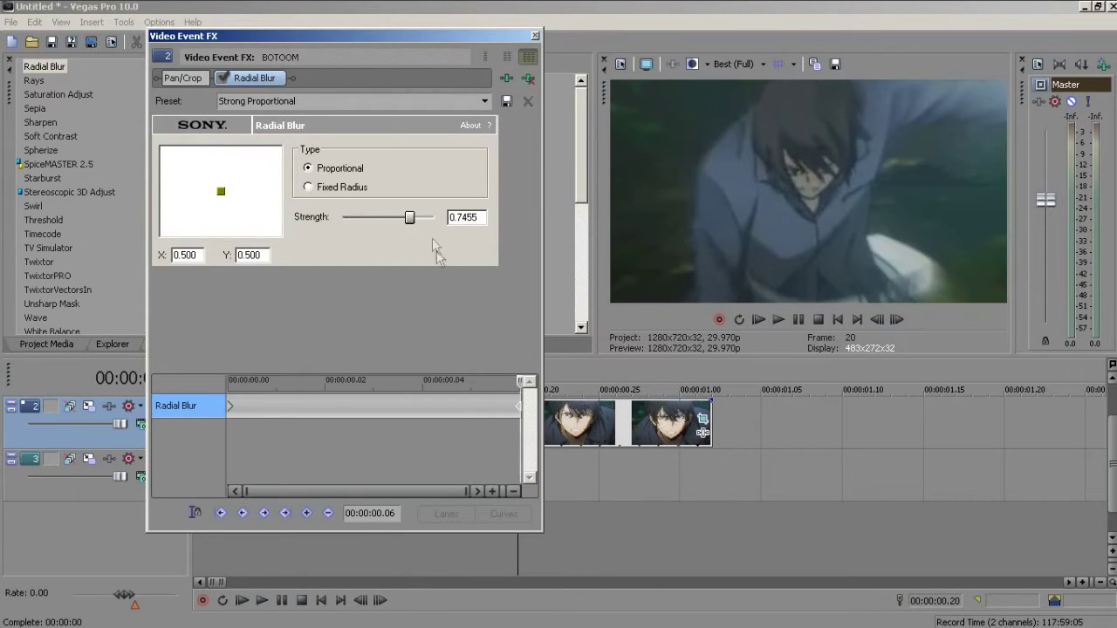
{"action": "left_click", "coordinate": [534, 36]}
{"action": "left_click_drag", "start_coordinate": [549, 480], "coordinate": [437, 473]}
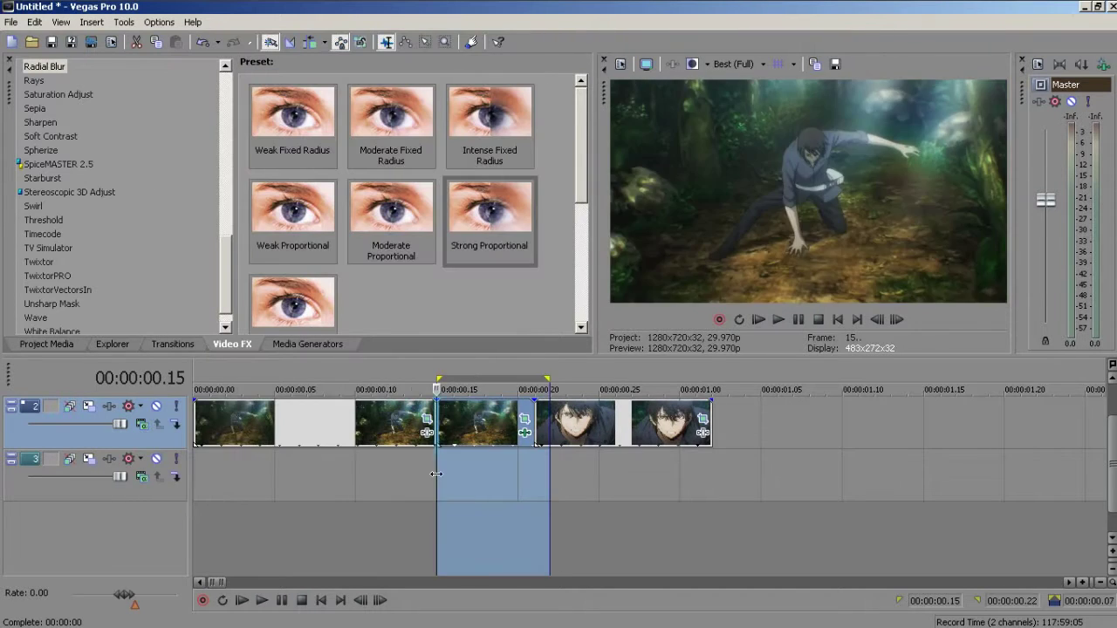
{"action": "key", "text": "space"}
{"action": "left_click", "coordinate": [429, 465]}
{"action": "left_click", "coordinate": [429, 464]}
{"action": "left_click", "coordinate": [428, 462]}
{"action": "left_click", "coordinate": [428, 461]}
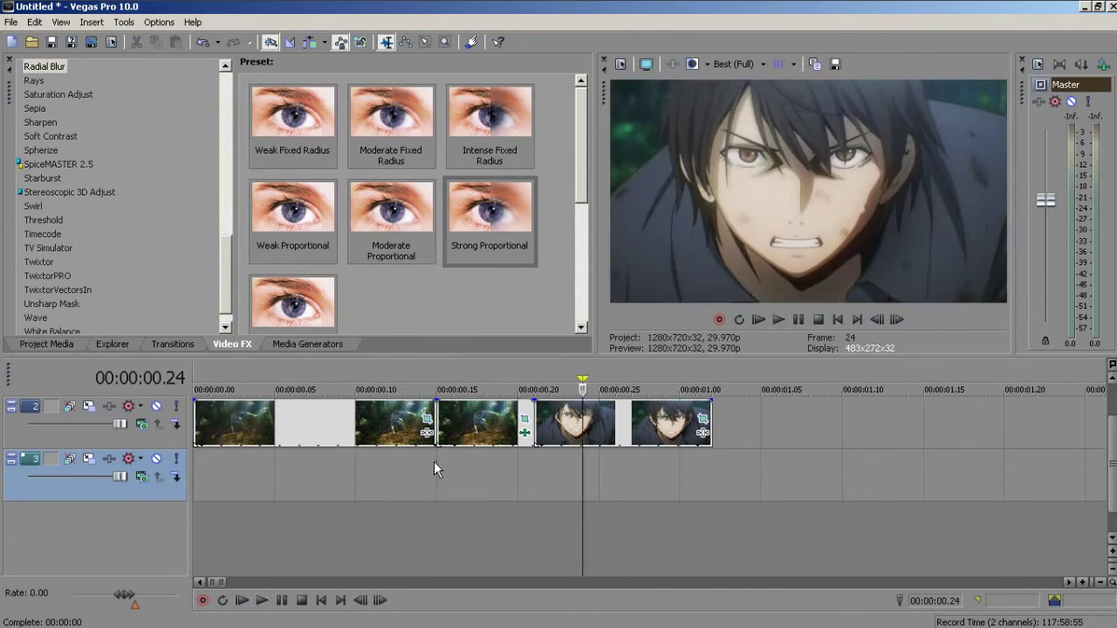
Apply Brightness and Contrast with the Very Bright preset to the face close-up clip, fading brightness to 0.00 by the clip's end.
{"action": "scroll", "coordinate": [93, 97], "scroll_direction": "up", "scroll_amount": 15}
{"action": "left_click", "coordinate": [72, 124]}
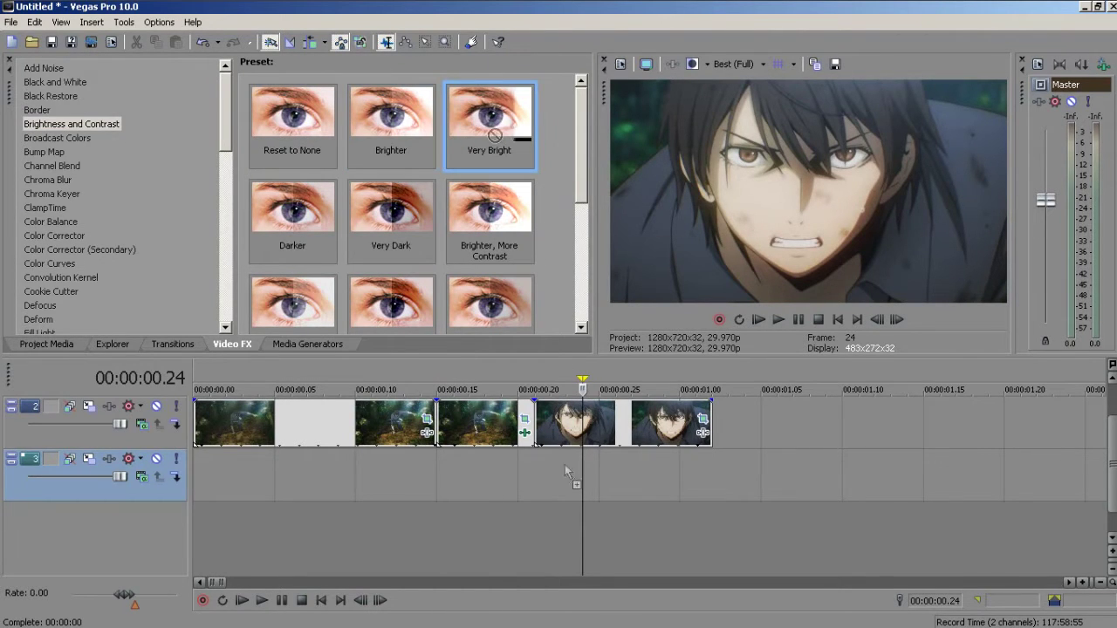
{"action": "left_click_drag", "start_coordinate": [589, 428], "coordinate": [589, 428]}
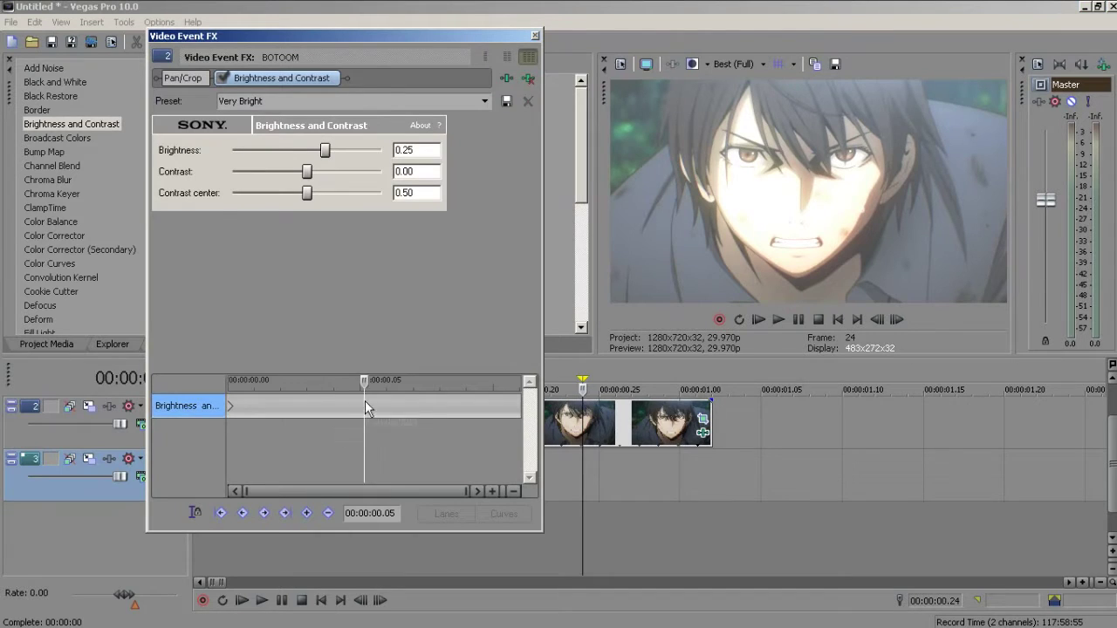
{"action": "double_click", "coordinate": [324, 150]}
{"action": "left_click", "coordinate": [535, 36]}
Play the range from 00:00:00.09 to 00:00:01.05 repeatedly to review the brightness flash, and check its effect settings.
{"action": "left_click_drag", "start_coordinate": [761, 474], "coordinate": [340, 460]}
{"action": "key", "text": "space"}
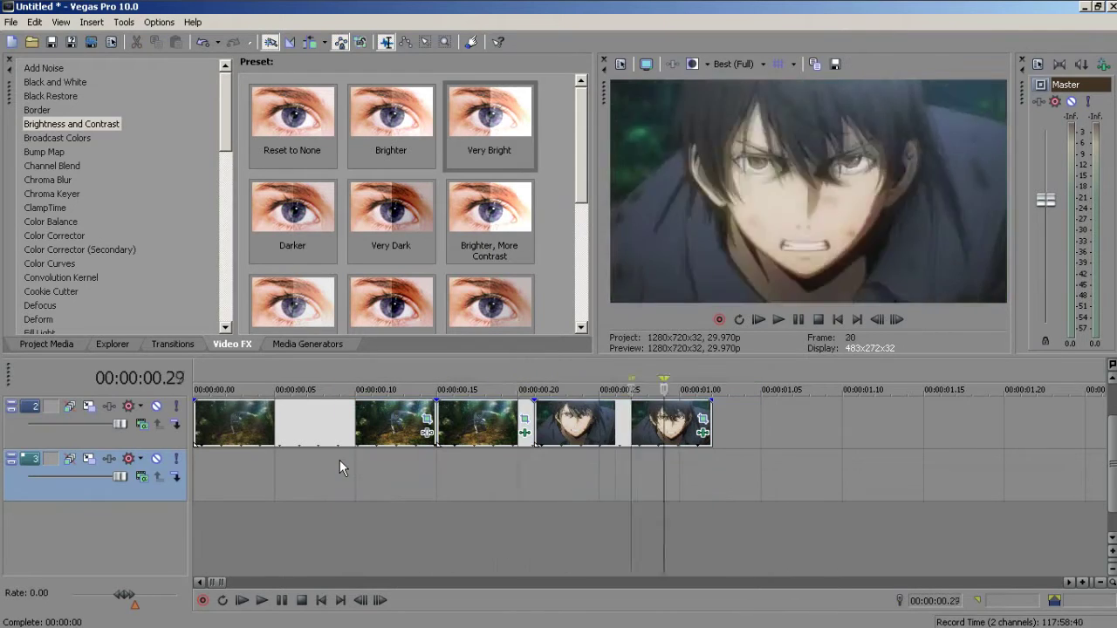
{"action": "left_click", "coordinate": [703, 419]}
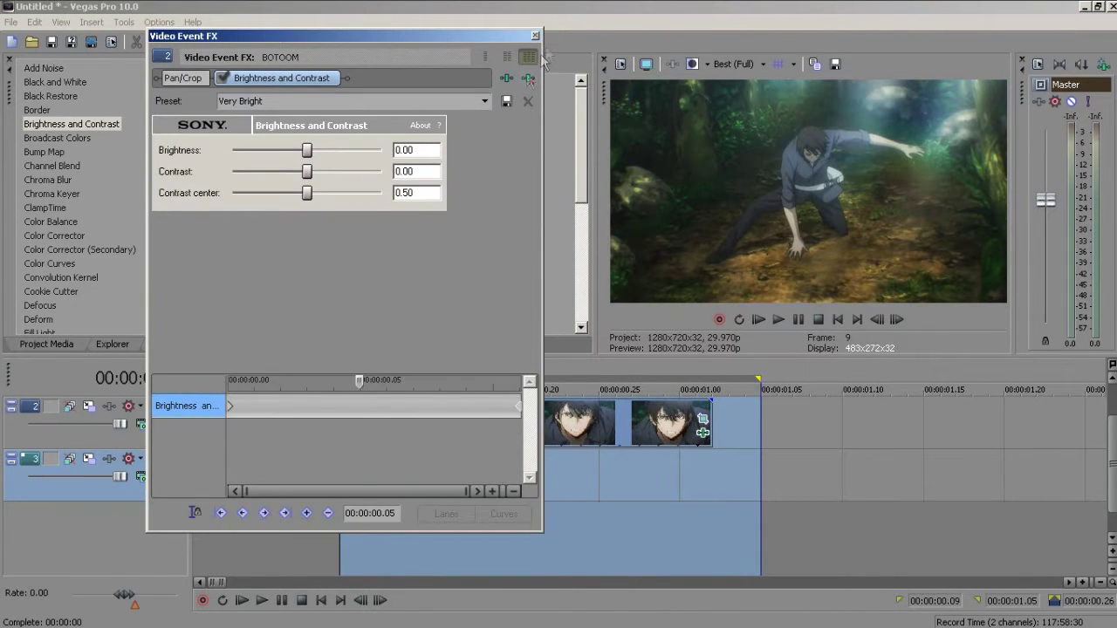
{"action": "left_click", "coordinate": [535, 36]}
{"action": "key", "text": "space"}
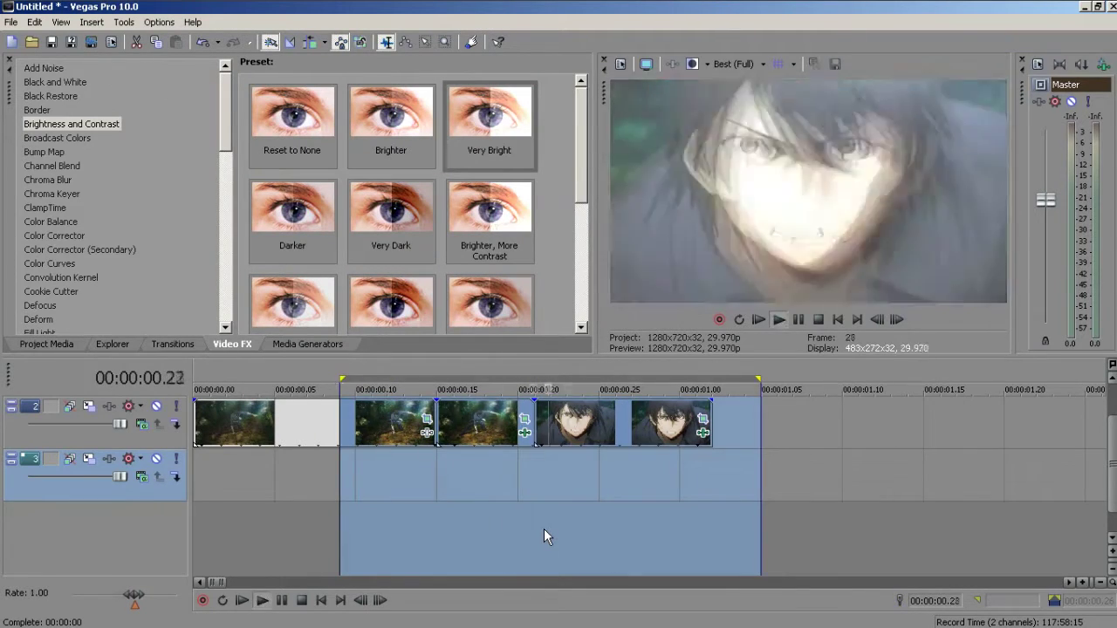
{"action": "left_click", "coordinate": [544, 528]}
{"action": "key", "text": "space"}
{"action": "left_click", "coordinate": [339, 471]}
{"action": "key", "text": "space"}
{"action": "key", "text": "space"}
{"action": "left_click", "coordinate": [341, 471]}
{"action": "key", "text": "space"}
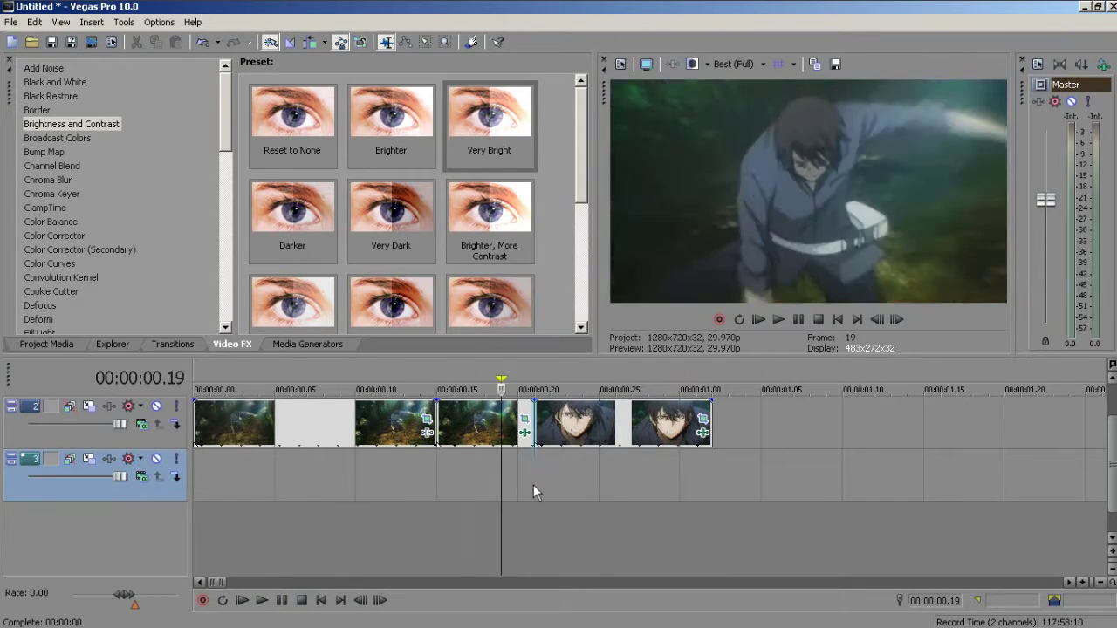
Set the project's stereoscopic 3D mode to Anaglyphic (red/cyan).
{"action": "key", "text": "alt+Return"}
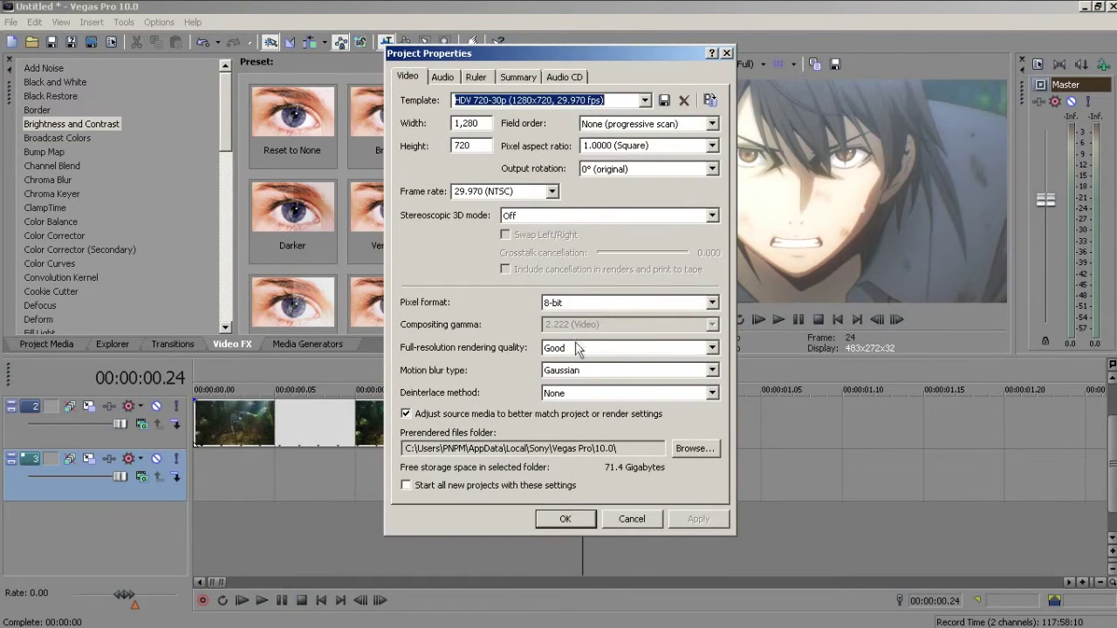
{"action": "left_click", "coordinate": [711, 215]}
{"action": "left_click", "coordinate": [541, 282]}
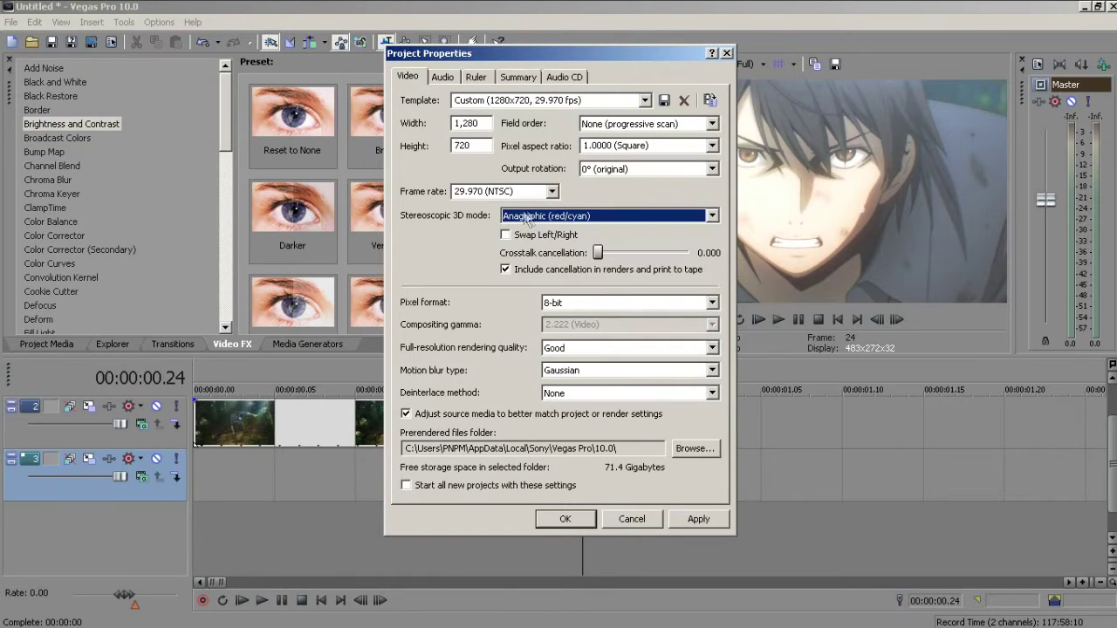
{"action": "left_click", "coordinate": [698, 520]}
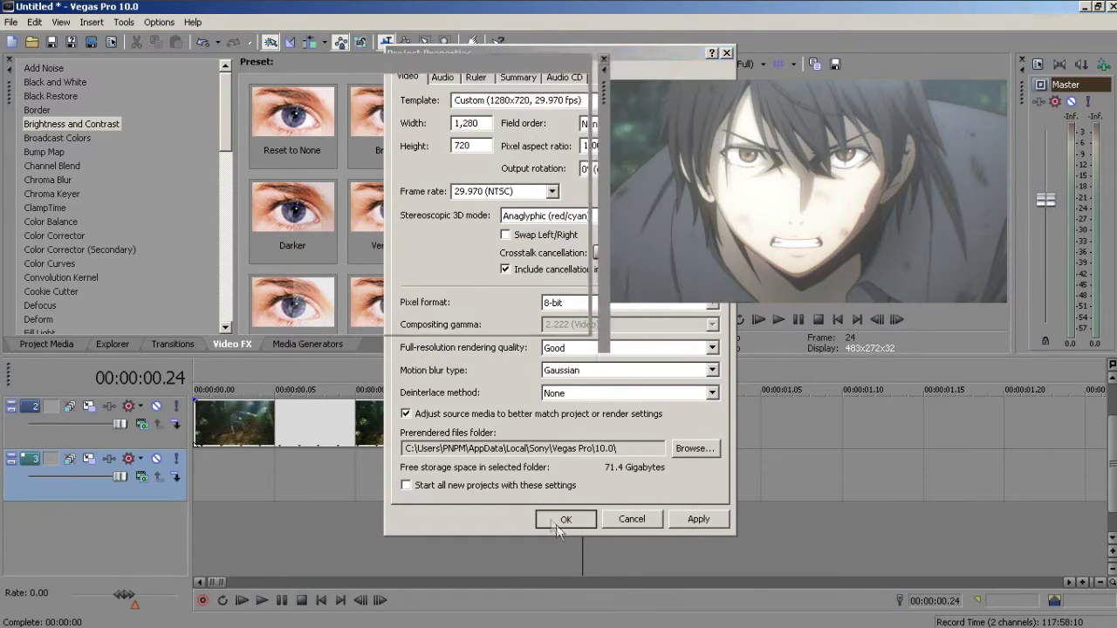
{"action": "left_click", "coordinate": [559, 522]}
Apply the Stereoscopic 3D Adjust effect with the default preset to the BOTOOM face close-up clip.
{"action": "scroll", "coordinate": [144, 141], "scroll_direction": "down", "scroll_amount": 10}
{"action": "left_click", "coordinate": [65, 169]}
{"action": "left_click_drag", "start_coordinate": [336, 111], "coordinate": [332, 264]}
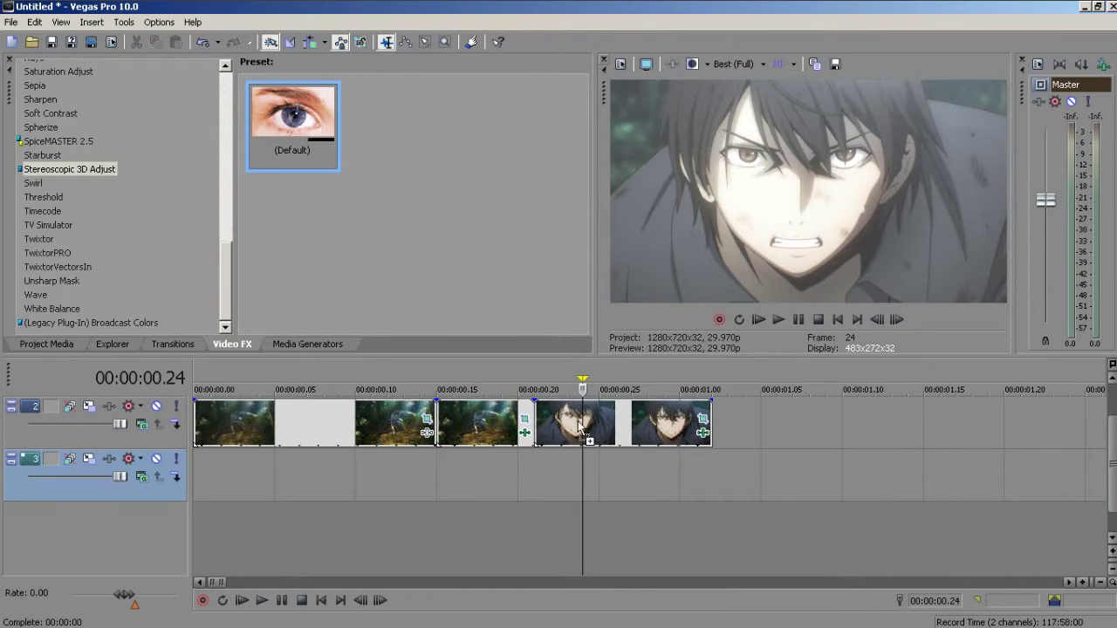
{"action": "left_click_drag", "start_coordinate": [583, 429], "coordinate": [583, 432]}
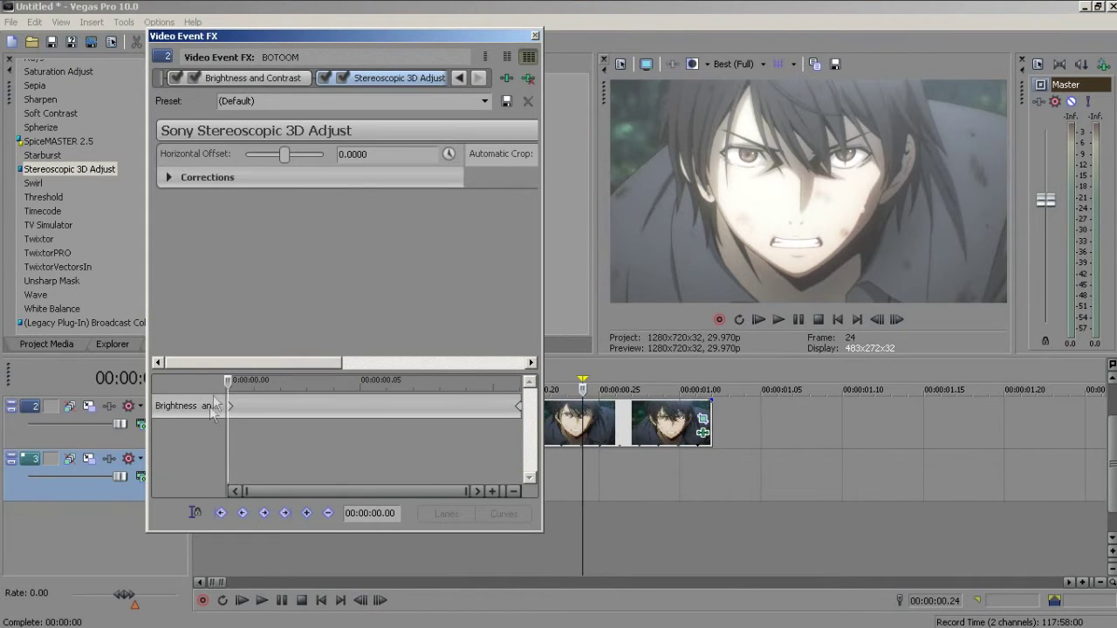
Animate the Horizontal Offset with keyframes every two frames, using 0.0158 at the clip's start and 0.0179 at 00:00:00.06.
{"action": "left_click", "coordinate": [448, 154]}
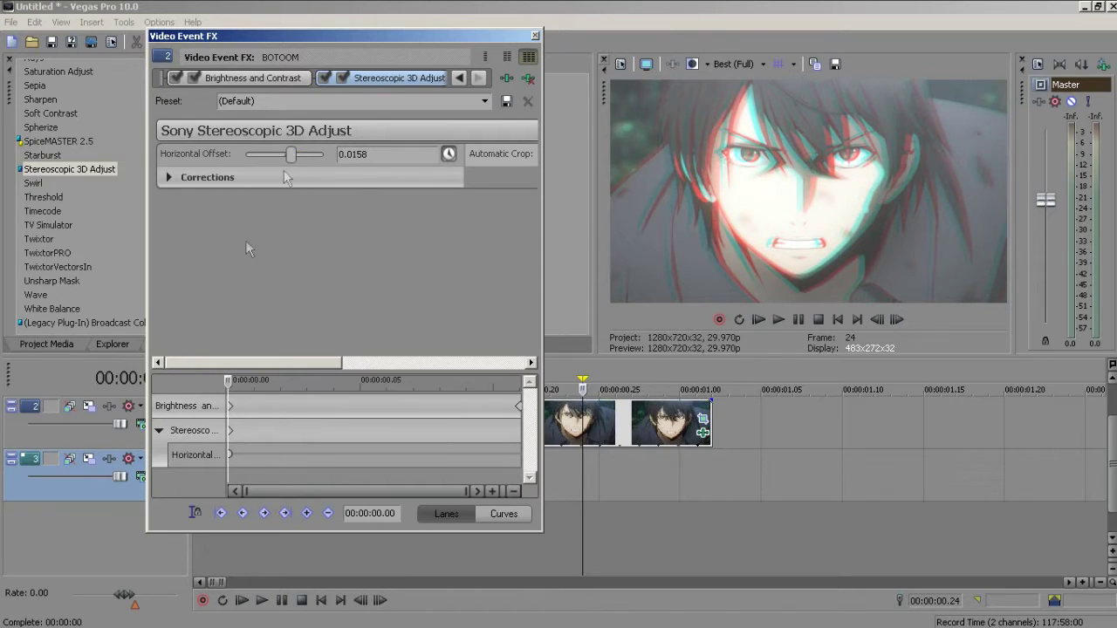
{"action": "left_click", "coordinate": [280, 449]}
{"action": "mouse_move", "coordinate": [291, 154]}
{"action": "left_mouse_down"}
{"action": "mouse_move", "coordinate": [277, 159]}
{"action": "mouse_move", "coordinate": [292, 153]}
{"action": "left_mouse_up"}
{"action": "left_click", "coordinate": [333, 440]}
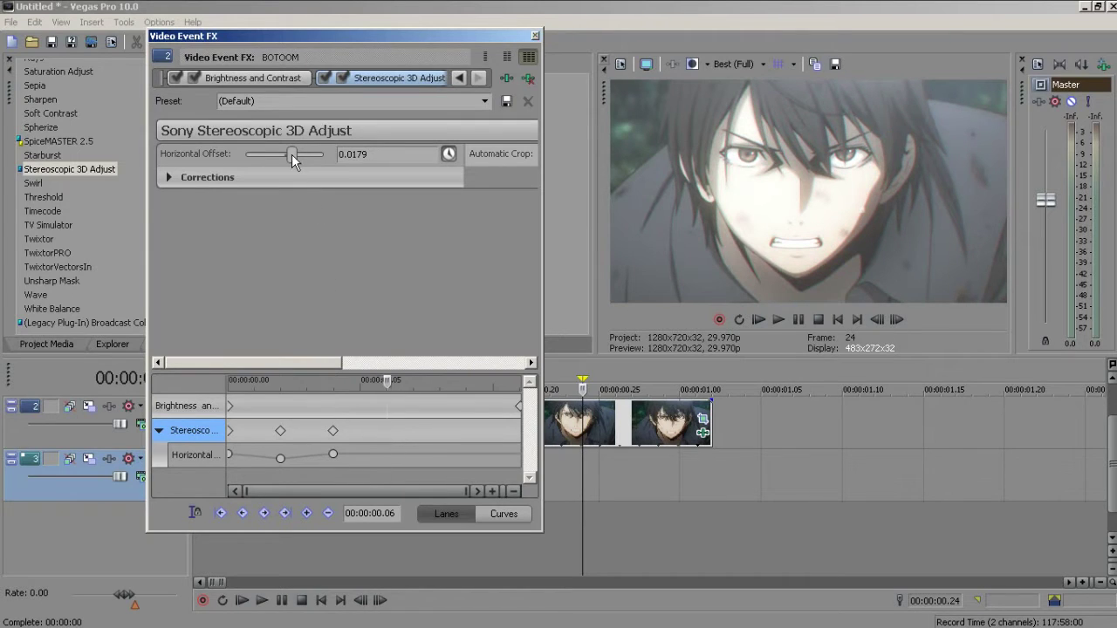
Play the section from 00:00:00.15 to the end of the close-up to review the red/cyan shift.
{"action": "left_click_drag", "start_coordinate": [717, 483], "coordinate": [441, 478]}
{"action": "left_click", "coordinate": [440, 477]}
{"action": "key", "text": "space"}
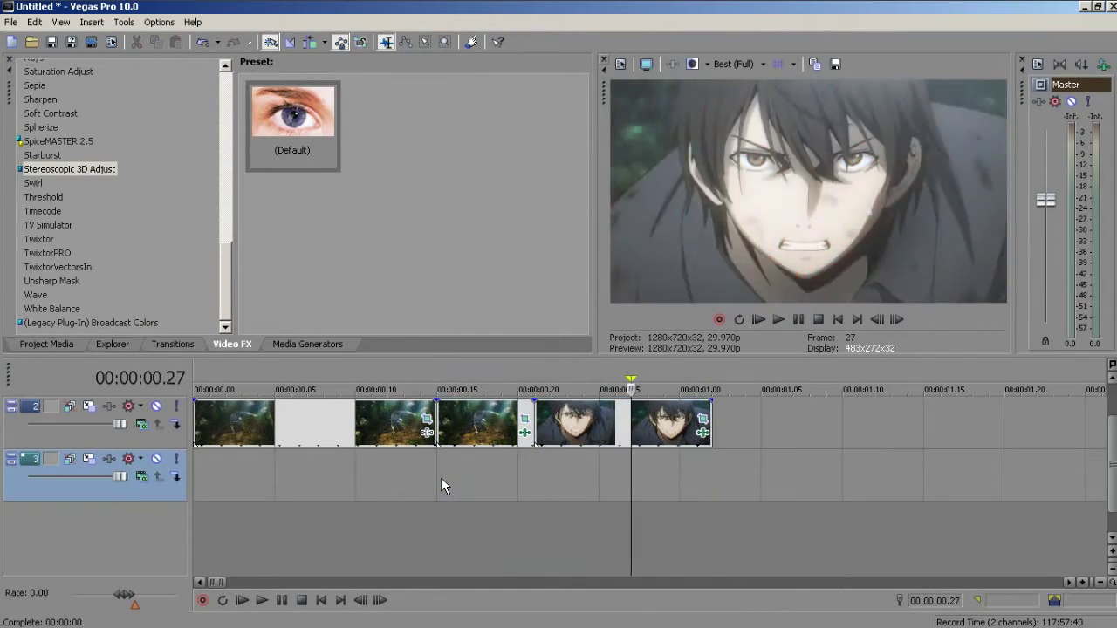
{"action": "double_click", "coordinate": [441, 478]}
{"action": "key", "text": "space"}
{"action": "key", "text": "space"}
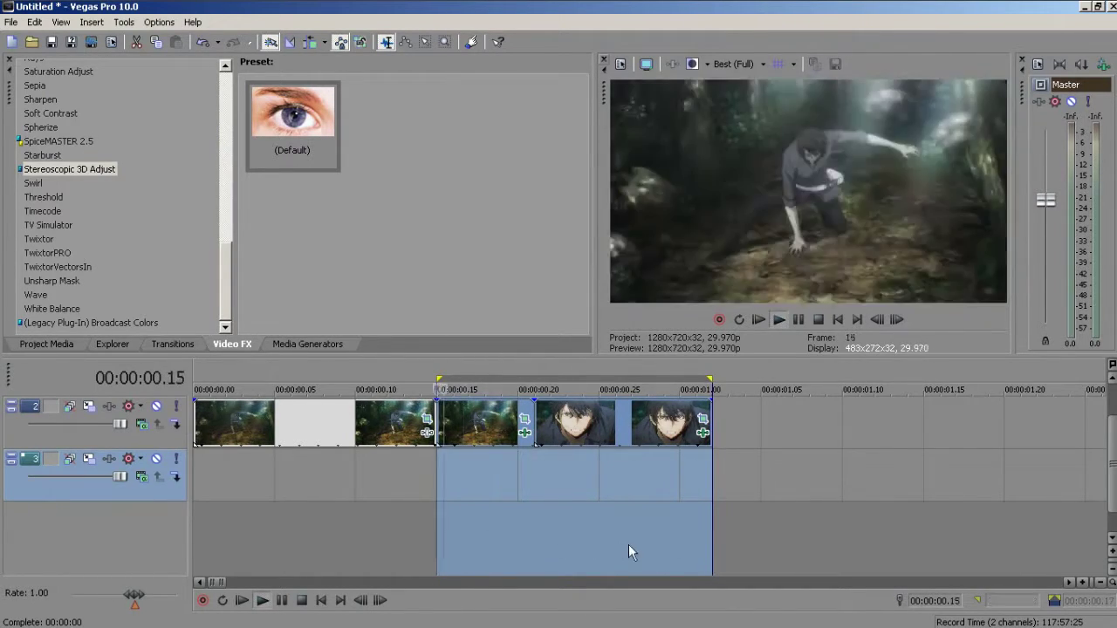
{"action": "key", "text": "space"}
{"action": "left_click", "coordinate": [607, 476]}
{"action": "left_click_drag", "start_coordinate": [713, 480], "coordinate": [437, 489]}
{"action": "key", "text": "space"}
{"action": "key", "text": "space"}
Play the transition repeatedly from slightly earlier points, starting around 00:00:00.12, to review all effects together.
{"action": "left_click_drag", "start_coordinate": [729, 500], "coordinate": [392, 497]}
{"action": "key", "text": "space"}
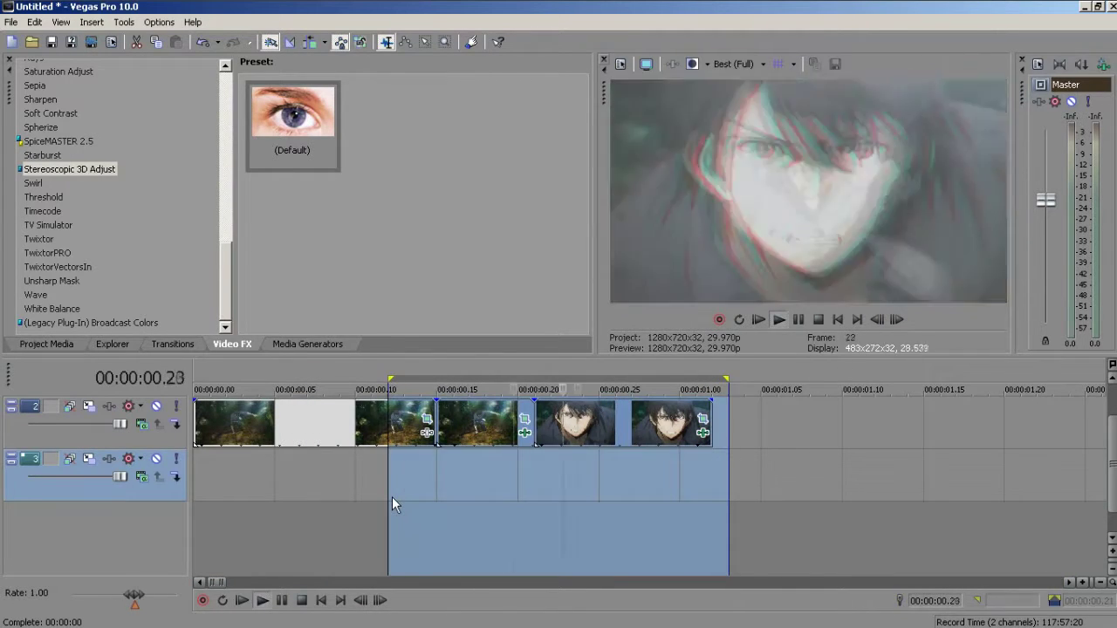
{"action": "key", "text": "space"}
{"action": "left_click", "coordinate": [411, 483]}
{"action": "key", "text": "space"}
{"action": "key", "text": "space"}
{"action": "left_click", "coordinate": [389, 485]}
{"action": "key", "text": "space"}
{"action": "key", "text": "space"}
{"action": "left_click", "coordinate": [359, 485]}
{"action": "key", "text": "space"}
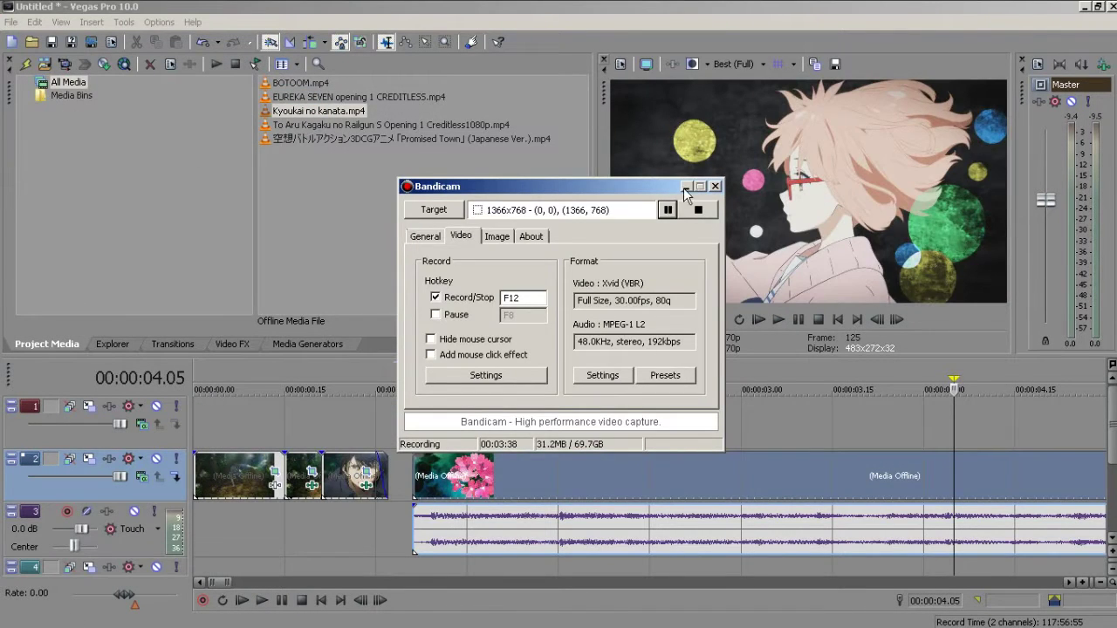
Split the Kyoukai no kanata clip at 00:00:04.05, and delete its earlier part and the audio track.
{"action": "left_click", "coordinate": [686, 188]}
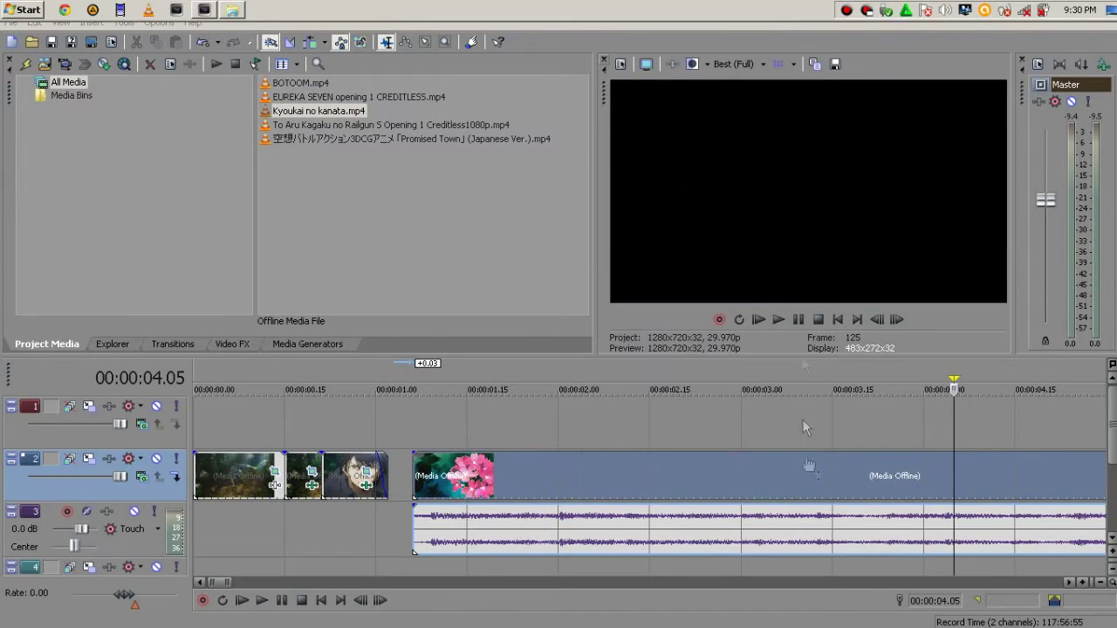
{"action": "left_click", "coordinate": [965, 485]}
{"action": "left_click", "coordinate": [952, 482]}
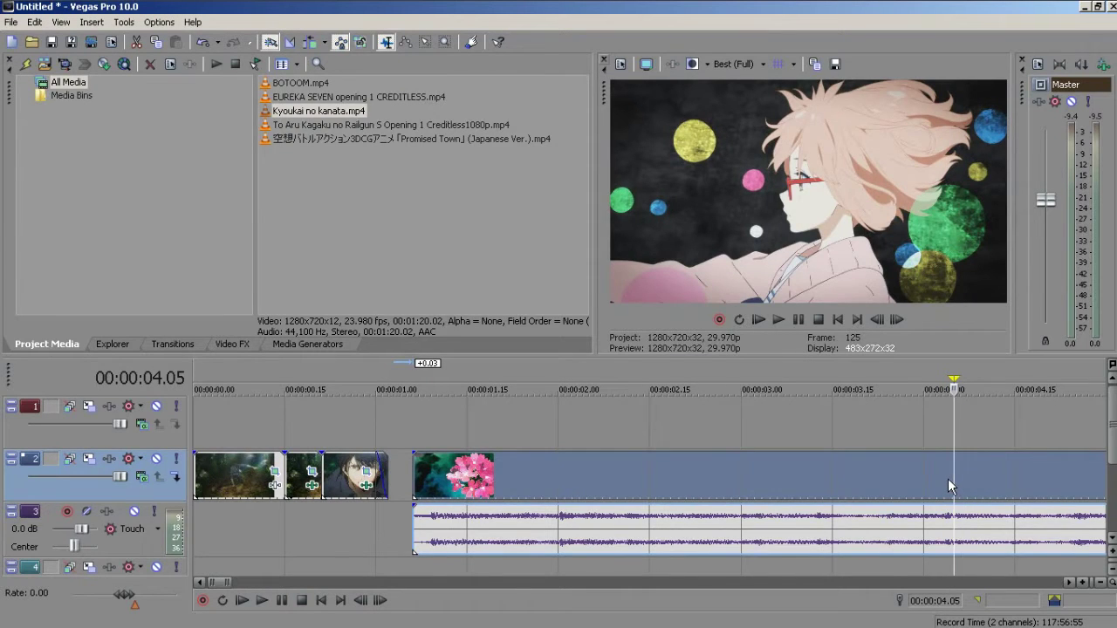
{"action": "key", "text": "s"}
{"action": "left_click", "coordinate": [891, 484]}
{"action": "key", "text": "Delete"}
{"action": "left_click", "coordinate": [158, 543]}
{"action": "key", "text": "Delete"}
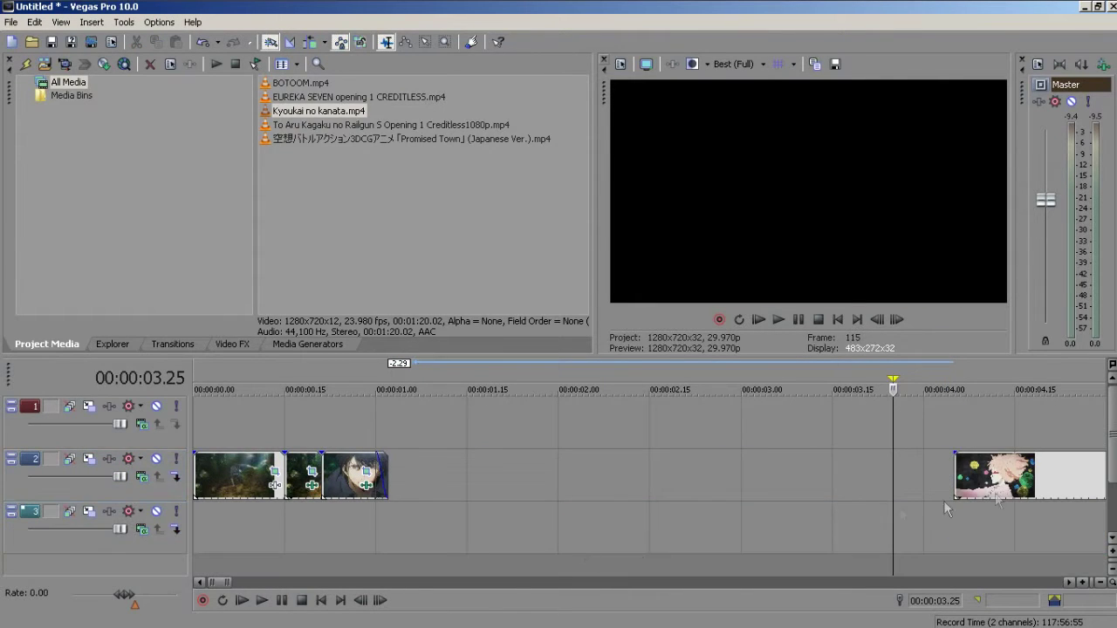
Move the trimmed Kyoukai no kanata clip to track 3, starting at 00:00:00.26 beneath the end of the BOTOOM close-up.
{"action": "left_click_drag", "start_coordinate": [1040, 482], "coordinate": [464, 482]}
{"action": "left_click", "coordinate": [382, 481]}
{"action": "scroll", "coordinate": [382, 481], "scroll_direction": "up", "scroll_amount": 5}
{"action": "left_click_drag", "start_coordinate": [589, 483], "coordinate": [668, 482]}
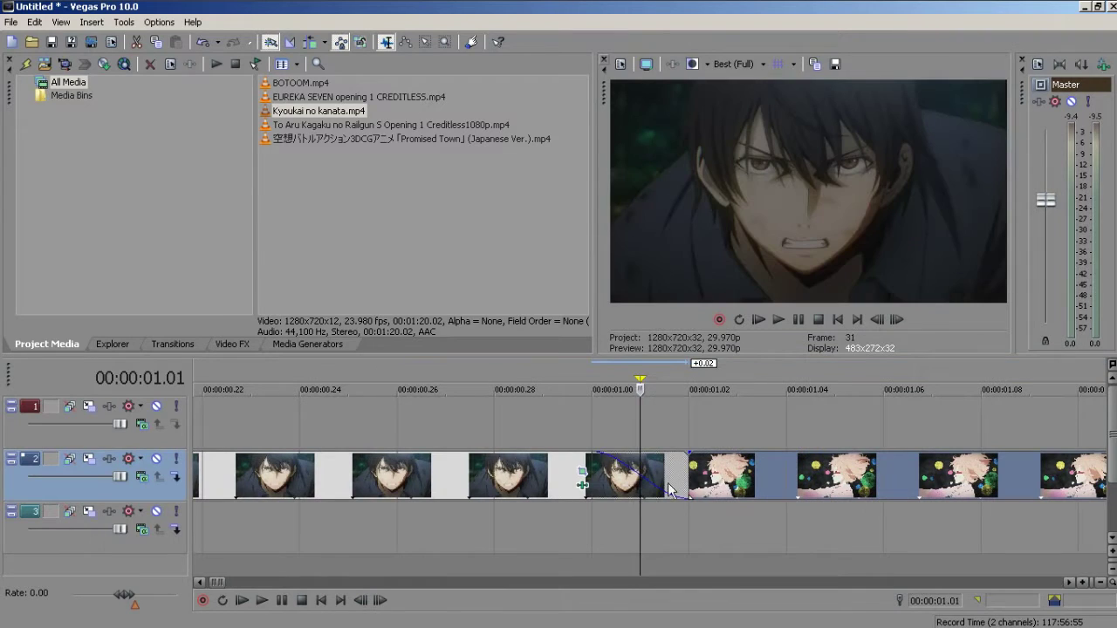
{"action": "left_click_drag", "start_coordinate": [464, 539], "coordinate": [412, 538]}
{"action": "key", "text": "space"}
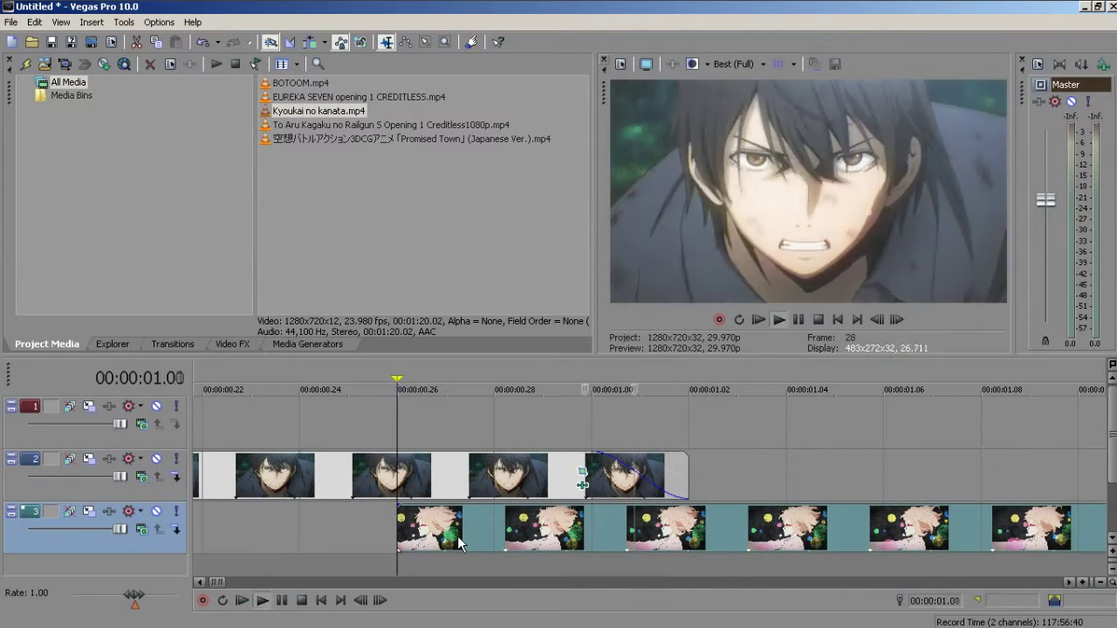
{"action": "key", "text": "space"}
Split the Kyoukai no kanata clip on track 3 at 00:00:01.08.
{"action": "left_click", "coordinate": [785, 541]}
{"action": "scroll", "coordinate": [785, 541], "scroll_direction": "down", "scroll_amount": 2}
{"action": "left_click", "coordinate": [834, 543]}
{"action": "scroll", "coordinate": [889, 550], "scroll_direction": "down", "scroll_amount": 2}
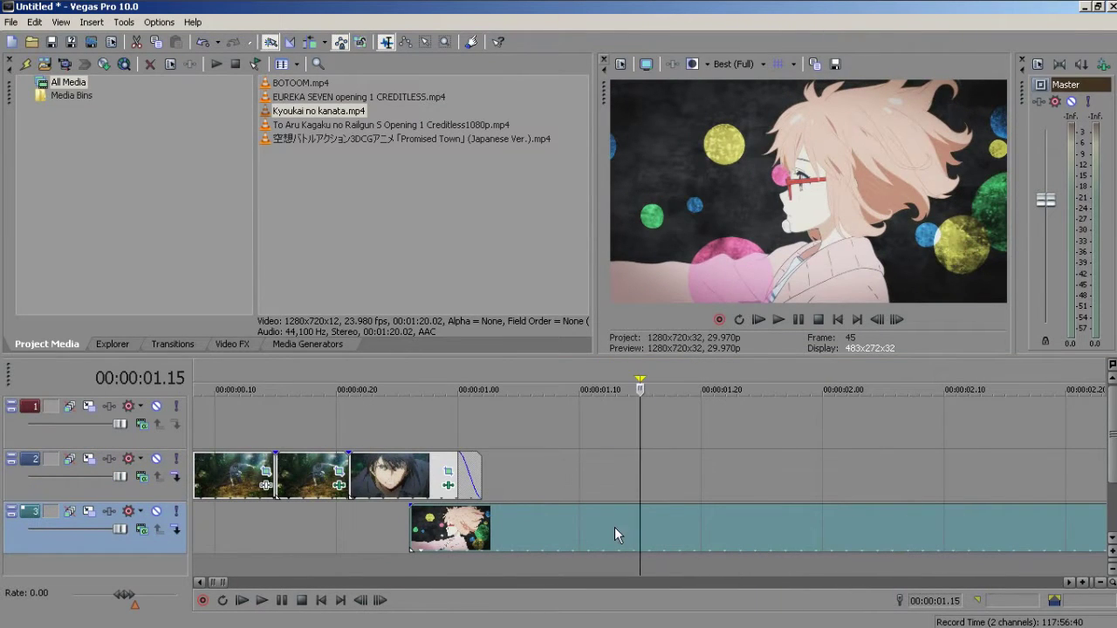
{"action": "left_click", "coordinate": [582, 528]}
{"action": "left_click", "coordinate": [532, 527]}
{"action": "left_click", "coordinate": [551, 524]}
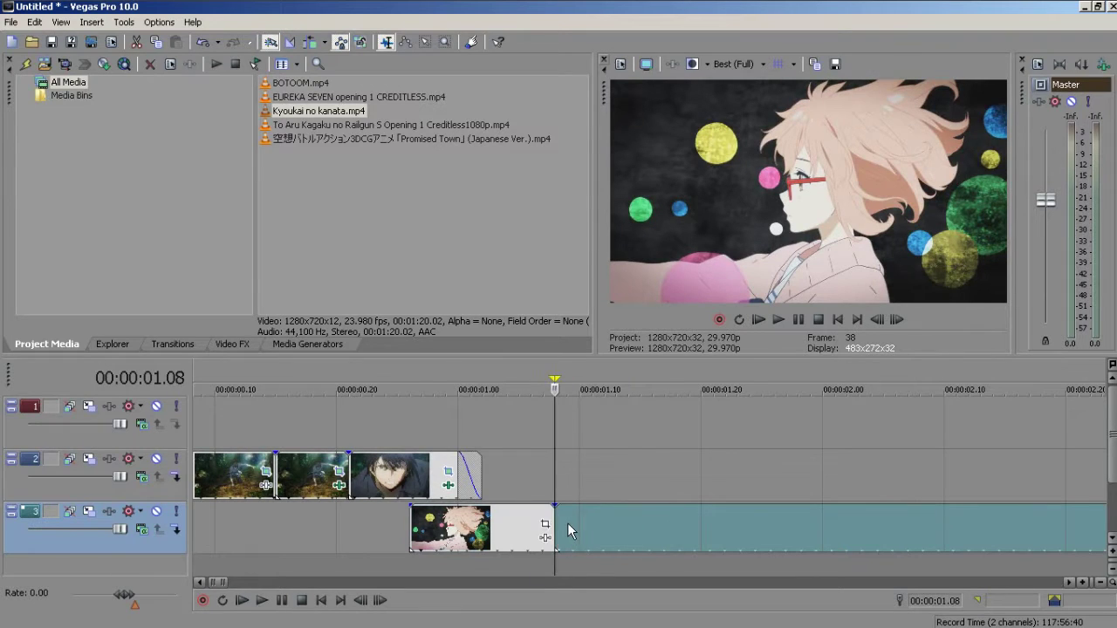
Find the close-up of the girl's red glasses in the remaining footage and split the clip at about 00:00:09.09.
{"action": "left_click", "coordinate": [662, 525]}
{"action": "scroll", "coordinate": [853, 525], "scroll_direction": "down", "scroll_amount": 8}
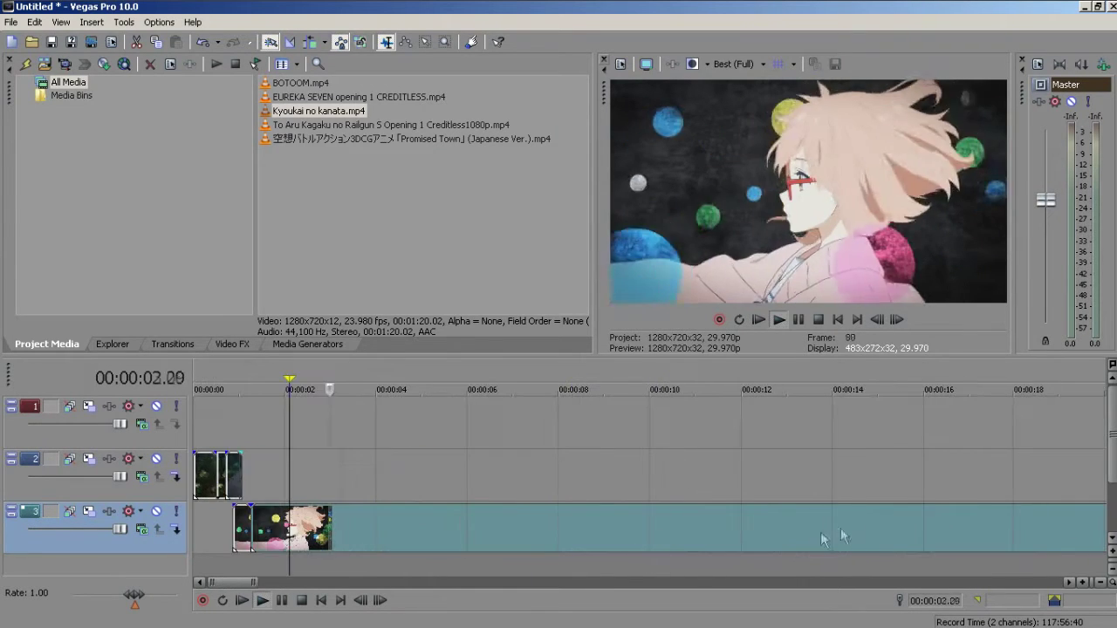
{"action": "left_click", "coordinate": [287, 605]}
{"action": "scroll", "coordinate": [421, 497], "scroll_direction": "up", "scroll_amount": 4}
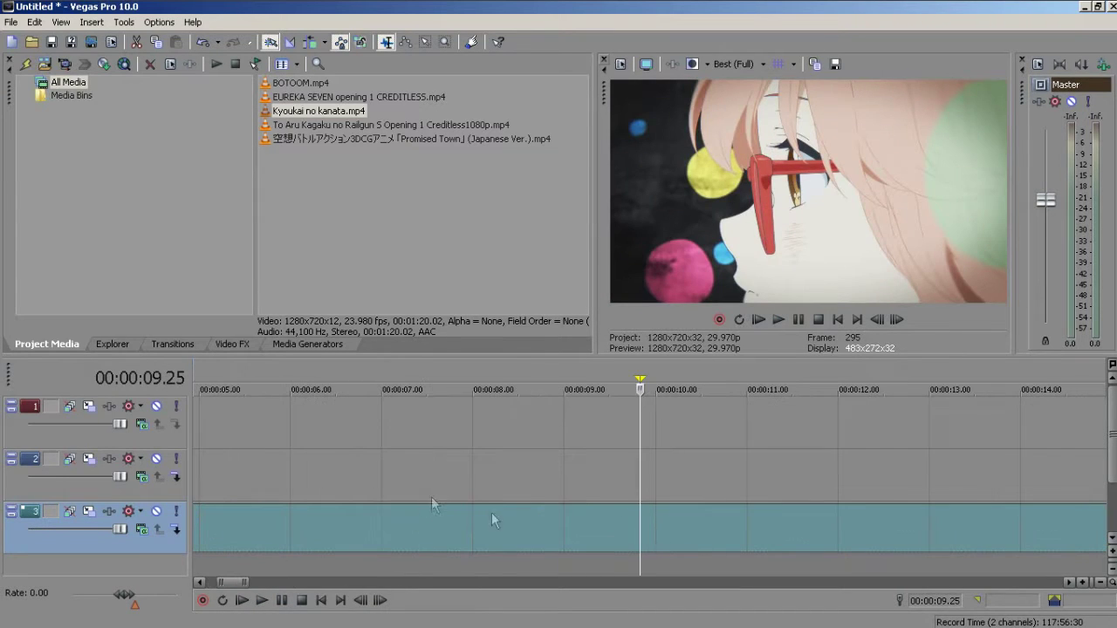
{"action": "left_click", "coordinate": [616, 533]}
{"action": "left_click", "coordinate": [593, 542]}
{"action": "left_click", "coordinate": [563, 520]}
{"action": "left_click", "coordinate": [573, 526]}
{"action": "left_click", "coordinate": [592, 524]}
{"action": "key", "text": "s"}
Split the close-up footage at about 00:00:11.17 and at 00:00:12.12, and delete the footage after the last split.
{"action": "left_click", "coordinate": [662, 532]}
{"action": "left_click", "coordinate": [774, 522]}
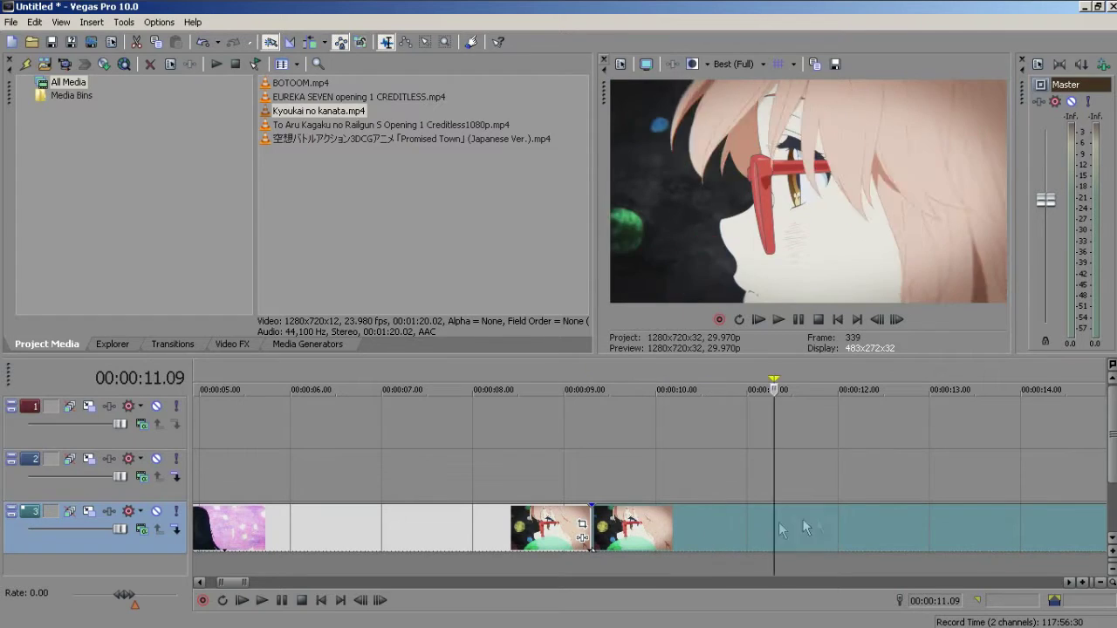
{"action": "left_click", "coordinate": [923, 514]}
{"action": "left_click", "coordinate": [799, 541]}
{"action": "key", "text": "s"}
{"action": "left_click", "coordinate": [875, 537]}
{"action": "key", "text": "s"}
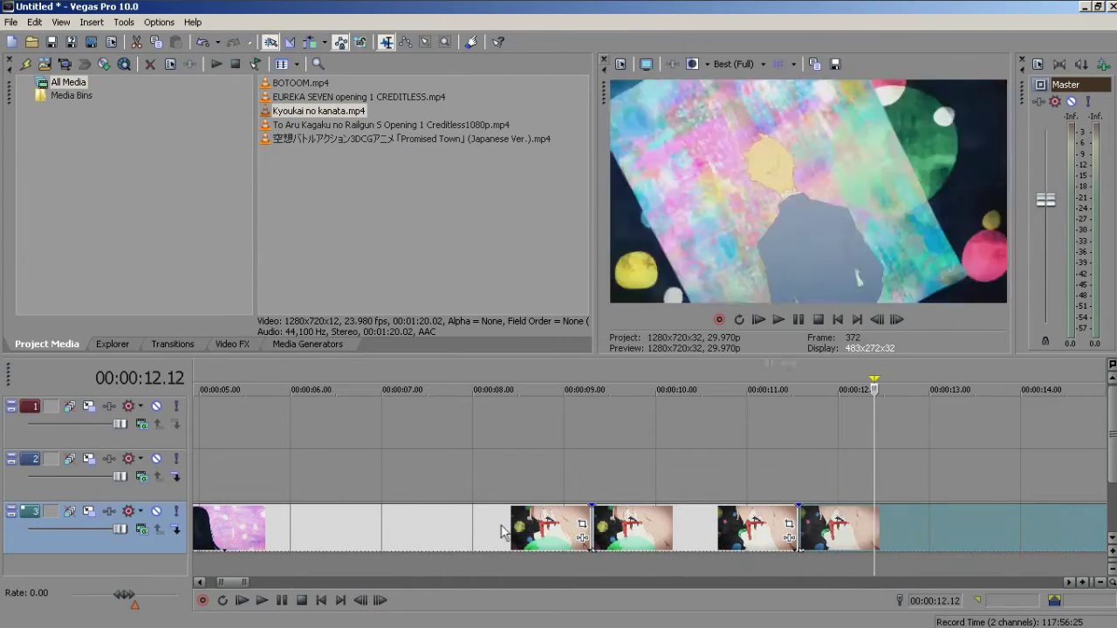
{"action": "key", "text": "Delete"}
Delete the unused segment before the glasses close-up and move the close-up segment next to the earlier clips.
{"action": "left_click", "coordinate": [504, 530]}
{"action": "key", "text": "Delete"}
{"action": "left_click_drag", "start_coordinate": [692, 532], "coordinate": [388, 492]}
Trim the glasses close-up to about six frames and place it on track 3 directly after the first Kyoukai no kanata clip.
{"action": "left_click", "coordinate": [311, 485]}
{"action": "scroll", "coordinate": [314, 484], "scroll_direction": "up", "scroll_amount": 5}
{"action": "key", "text": "s"}
{"action": "left_click", "coordinate": [713, 477]}
{"action": "key", "text": "Delete"}
{"action": "left_click_drag", "start_coordinate": [527, 485], "coordinate": [720, 538]}
{"action": "left_click", "coordinate": [430, 537]}
{"action": "left_click", "coordinate": [448, 541]}
{"action": "left_click", "coordinate": [390, 545]}
{"action": "left_click", "coordinate": [500, 546]}
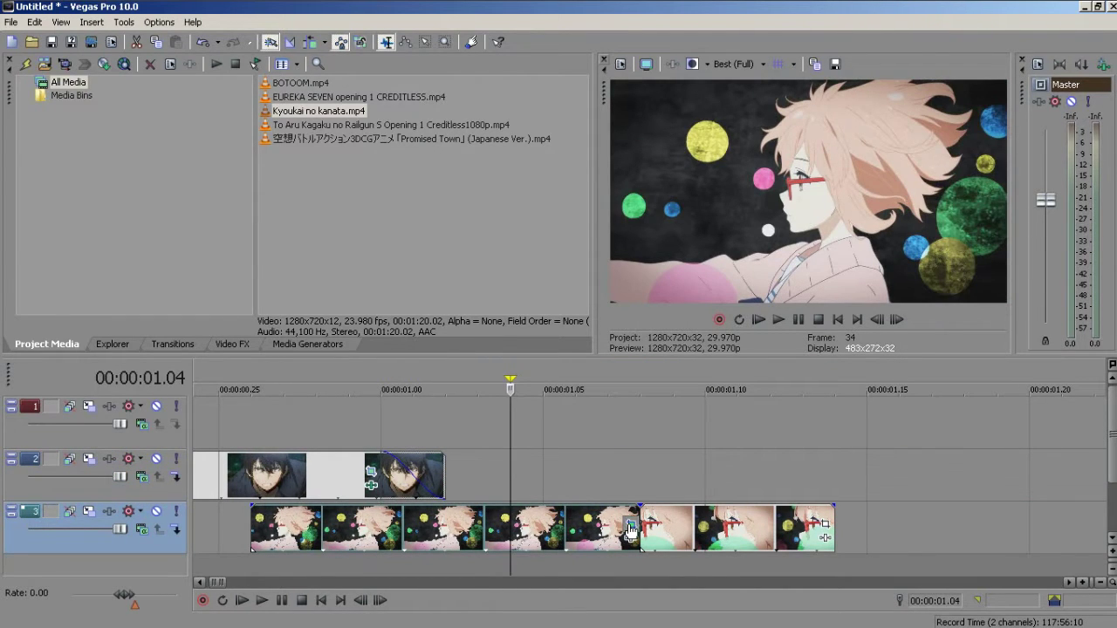
In Pan/Crop of the first Kyoukai no kanata clip, crop the start keyframe to about 1,038 x 584.
{"action": "left_click", "coordinate": [630, 525]}
{"action": "left_click", "coordinate": [367, 346]}
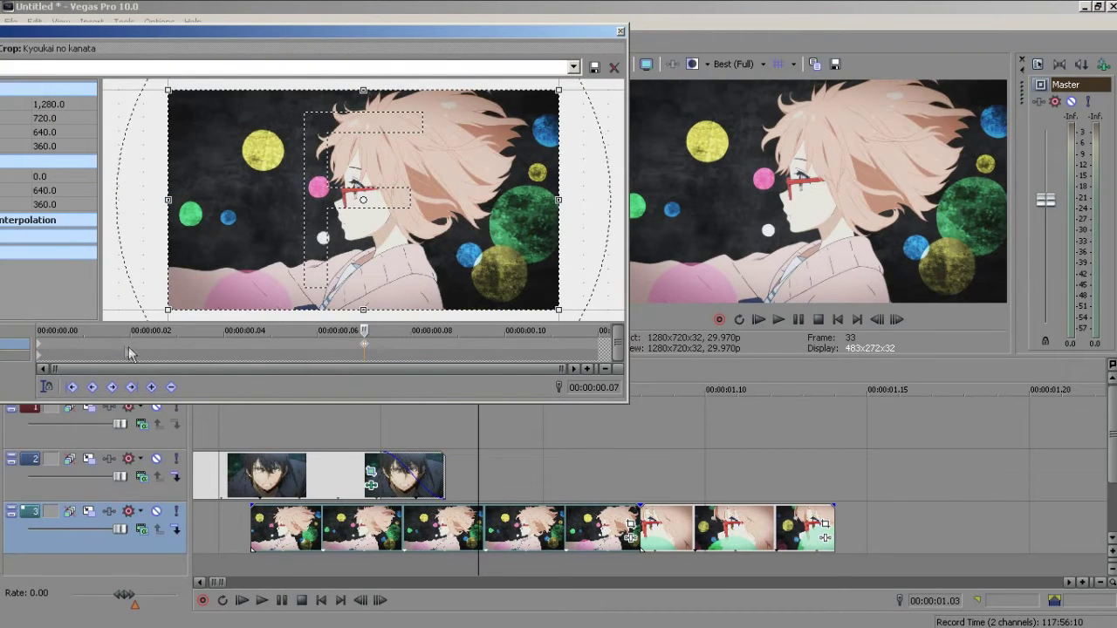
{"action": "left_click", "coordinate": [39, 348]}
{"action": "left_click_drag", "start_coordinate": [169, 310], "coordinate": [208, 298]}
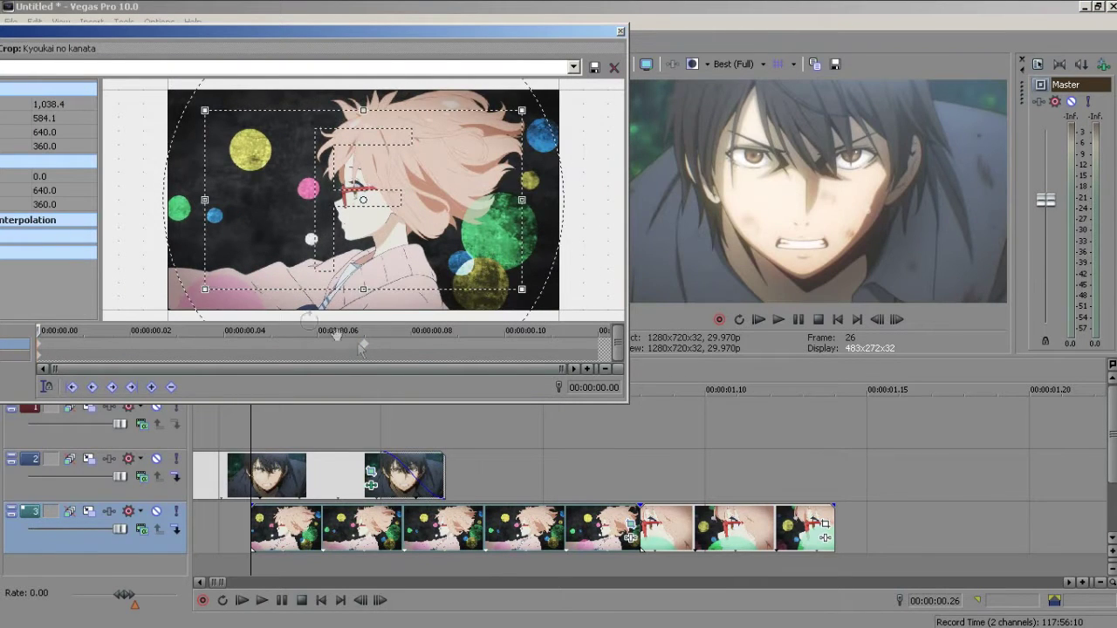
Crop the Pan/Crop keyframe at 00:00:00.07 to about 1,210 x 681 and restore the full frame at 00:00:00.12.
{"action": "left_click", "coordinate": [364, 346]}
{"action": "left_click_drag", "start_coordinate": [557, 310], "coordinate": [548, 304]}
{"action": "left_click", "coordinate": [593, 345]}
{"action": "right_click", "coordinate": [395, 230]}
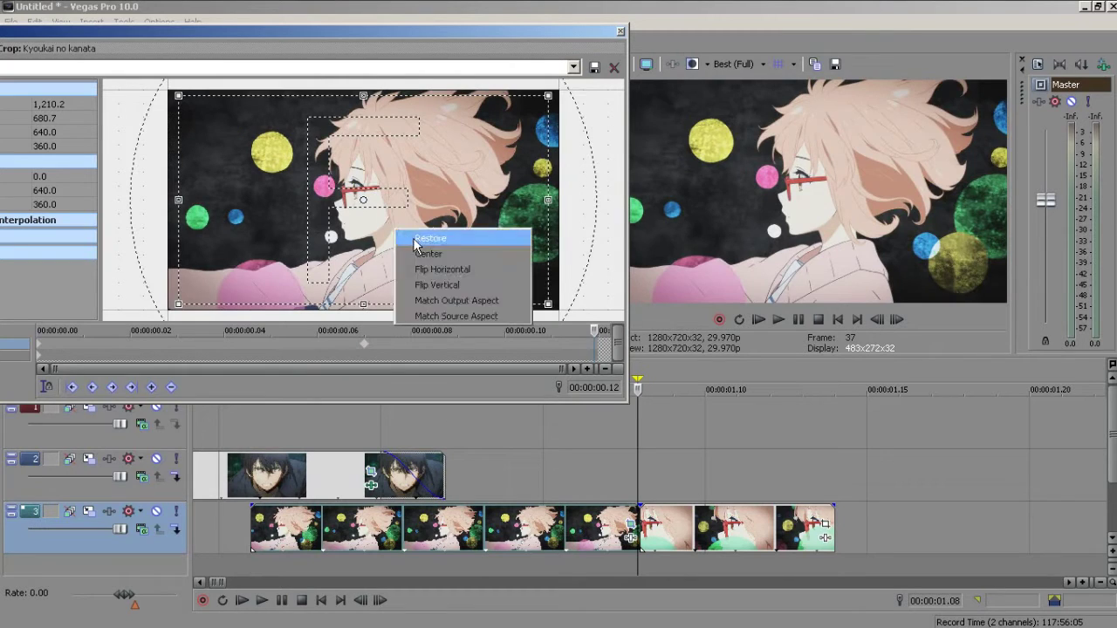
{"action": "left_click", "coordinate": [416, 240]}
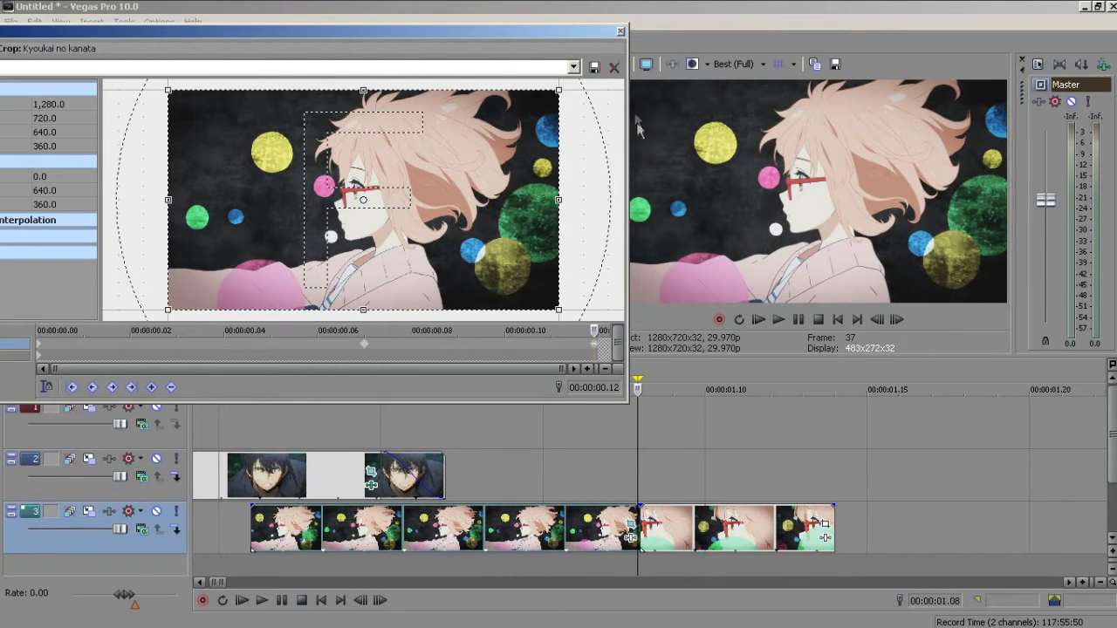
{"action": "left_click", "coordinate": [619, 32]}
Play back the sequence from the BOTOOM clips through the first Kyoukai no kanata clip to check the zoom.
{"action": "left_click_drag", "start_coordinate": [653, 476], "coordinate": [242, 488]}
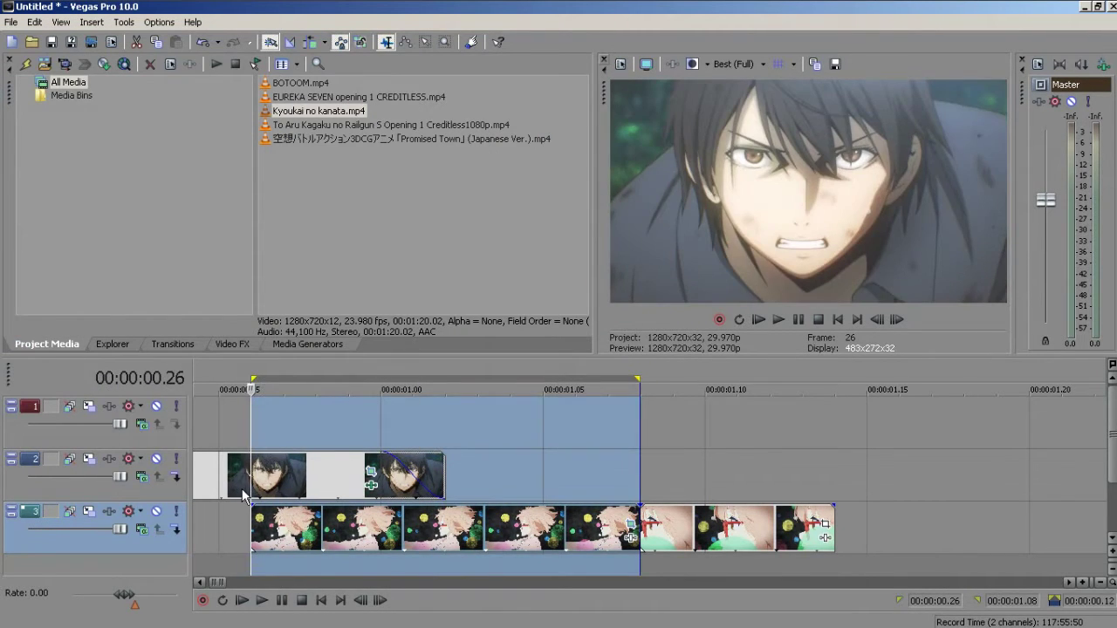
{"action": "key", "text": "space"}
{"action": "left_click", "coordinate": [254, 419]}
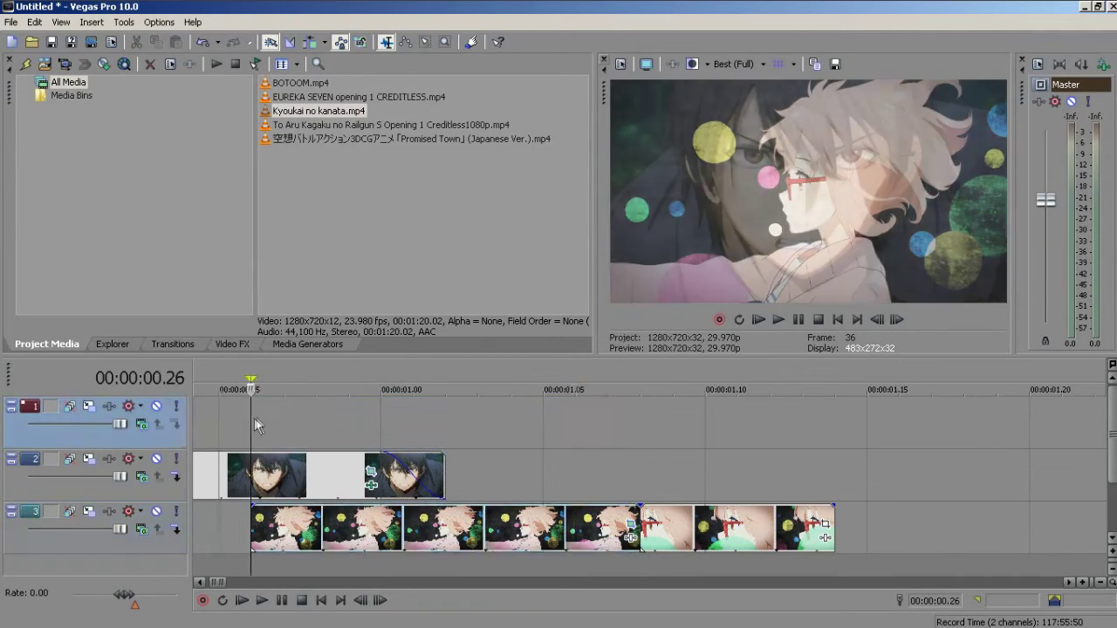
{"action": "scroll", "coordinate": [939, 456], "scroll_direction": "down", "scroll_amount": 1}
{"action": "left_click_drag", "start_coordinate": [938, 456], "coordinate": [0, 477]}
{"action": "scroll", "coordinate": [527, 516], "scroll_direction": "down", "scroll_amount": 3}
{"action": "key", "text": "space"}
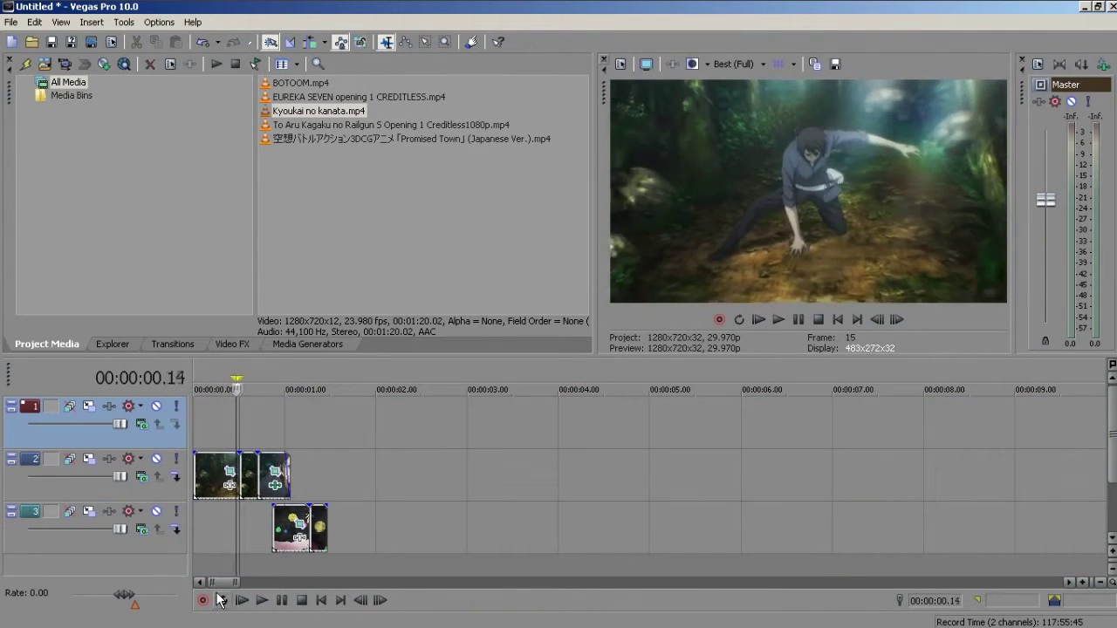
{"action": "key", "text": "space"}
{"action": "left_click", "coordinate": [268, 603]}
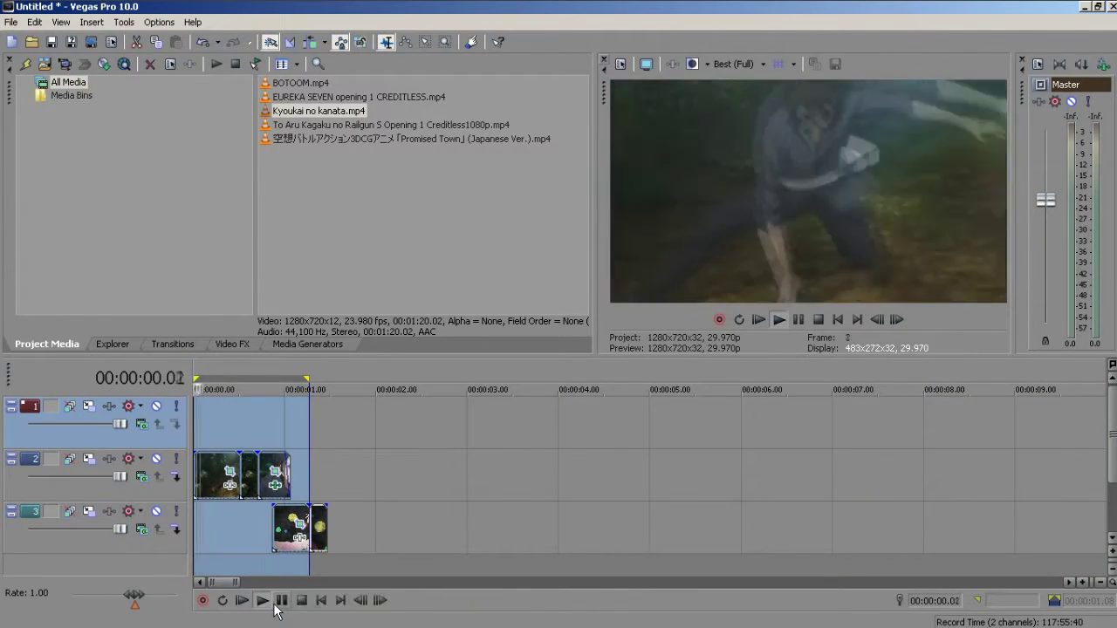
{"action": "left_click", "coordinate": [275, 605]}
{"action": "left_click", "coordinate": [275, 605]}
{"action": "left_click", "coordinate": [275, 605]}
Shorten the glasses close-up to five frames and place it on track 3 directly after the clip ending at 00:00:01.08.
{"action": "scroll", "coordinate": [454, 558], "scroll_direction": "up", "scroll_amount": 5}
{"action": "left_click", "coordinate": [593, 537]}
{"action": "left_click", "coordinate": [656, 537]}
{"action": "scroll", "coordinate": [663, 537], "scroll_direction": "up", "scroll_amount": 4}
{"action": "left_click", "coordinate": [770, 536]}
{"action": "left_click", "coordinate": [830, 536]}
{"action": "left_click", "coordinate": [434, 539]}
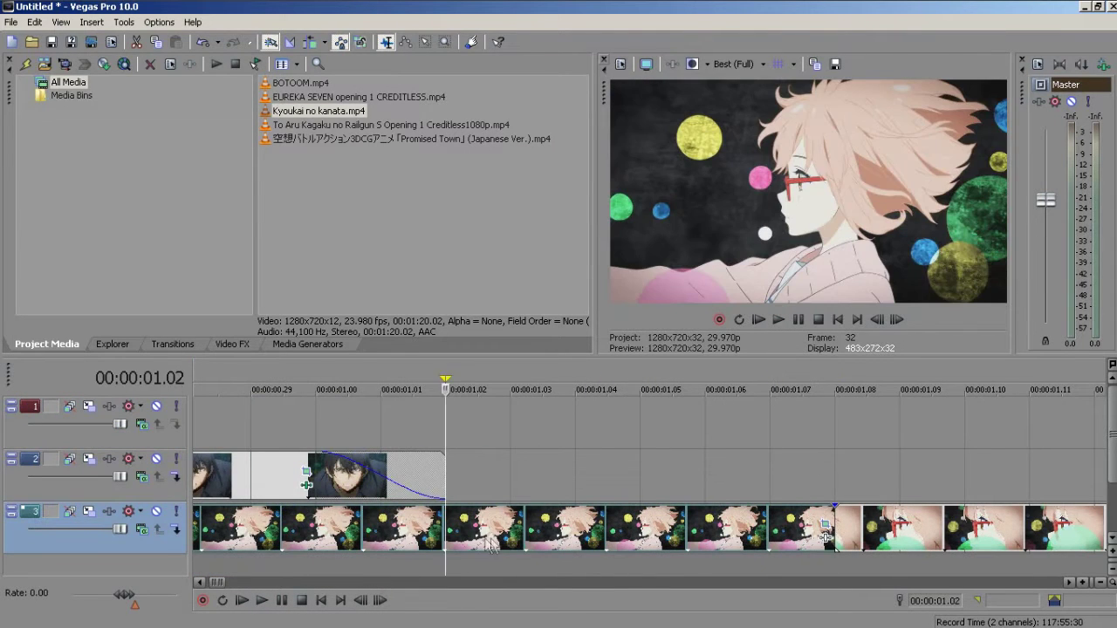
{"action": "left_click", "coordinate": [506, 537]}
{"action": "scroll", "coordinate": [510, 537], "scroll_direction": "down", "scroll_amount": 2}
{"action": "left_click_drag", "start_coordinate": [932, 528], "coordinate": [764, 488]}
{"action": "left_click", "coordinate": [813, 472]}
{"action": "key", "text": "Delete"}
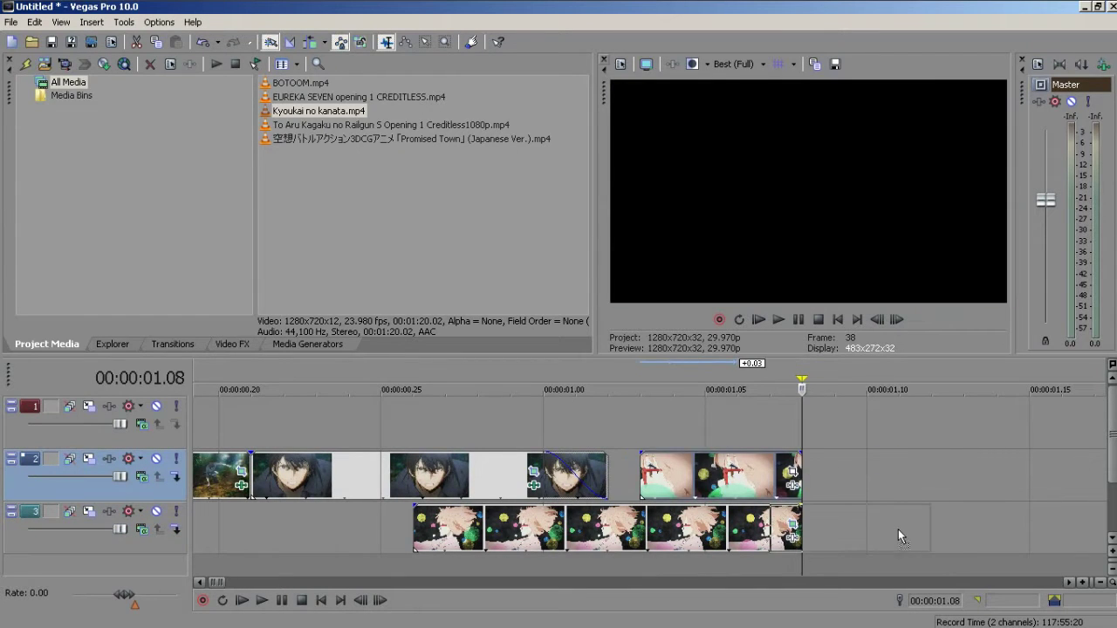
{"action": "left_click_drag", "start_coordinate": [893, 531], "coordinate": [925, 531]}
Split the first Kyoukai no kanata clip at about 00:00:01.03 and select its second part.
{"action": "left_click", "coordinate": [647, 528]}
{"action": "key", "text": "s"}
{"action": "left_click", "coordinate": [657, 525]}
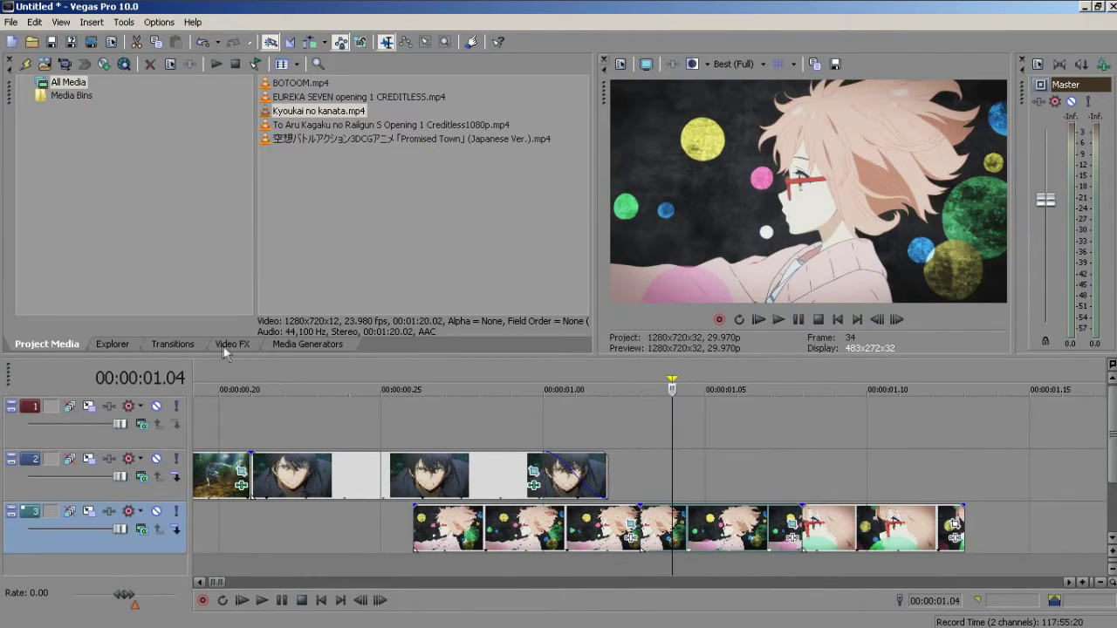
Apply TV Simulator with the Reset to None preset to the second part and animate its Vertical sync with keyframes.
{"action": "left_click", "coordinate": [229, 344]}
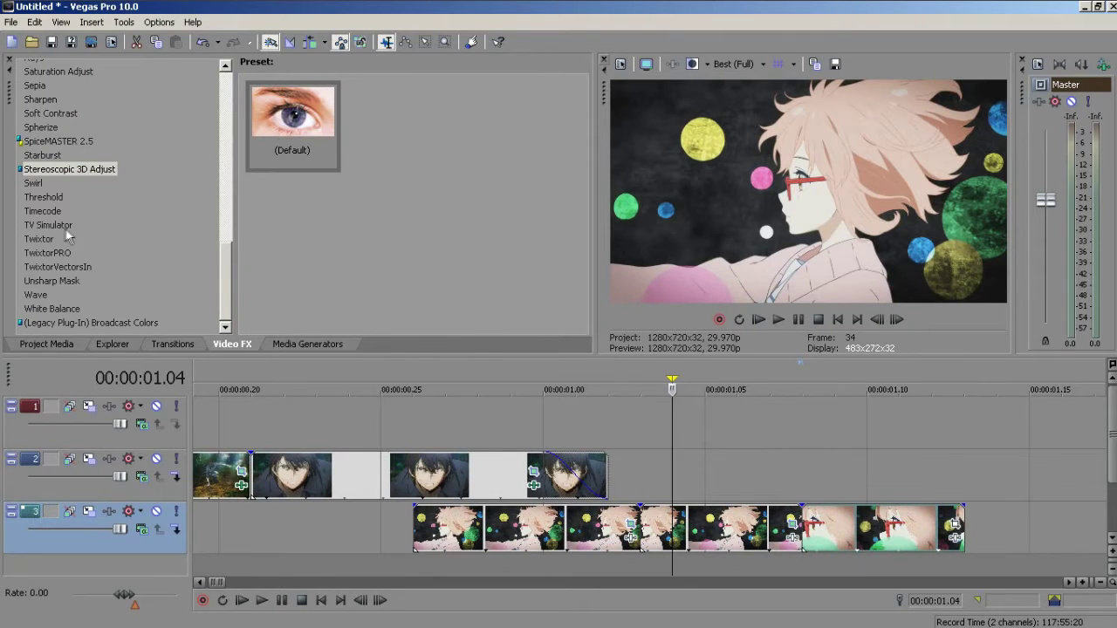
{"action": "left_click", "coordinate": [48, 226]}
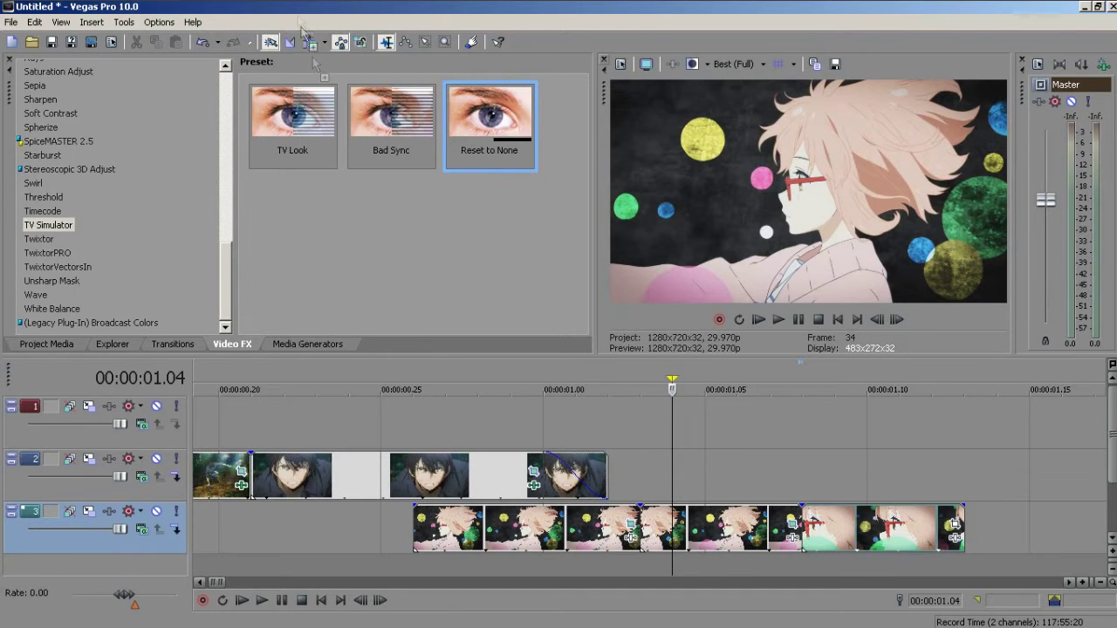
{"action": "left_click_drag", "start_coordinate": [302, 28], "coordinate": [302, 252]}
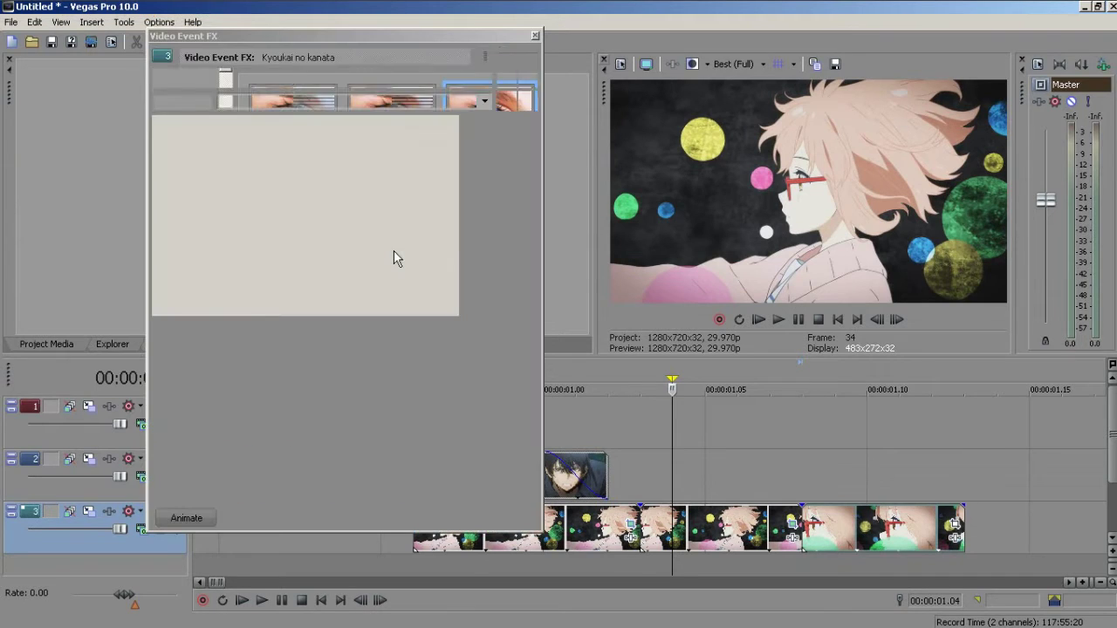
{"action": "left_click", "coordinate": [185, 518]}
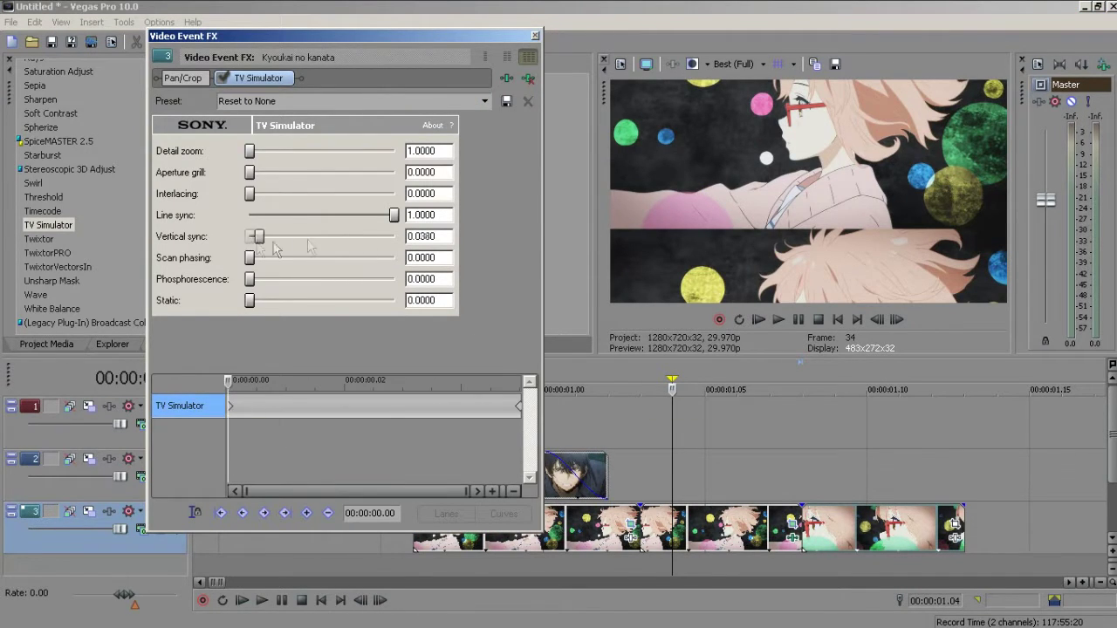
{"action": "left_click", "coordinate": [535, 36]}
Apply TV Simulator with Reset to None to the glasses close-up and animate Vertical sync, starting at 1.0000.
{"action": "left_click", "coordinate": [816, 514]}
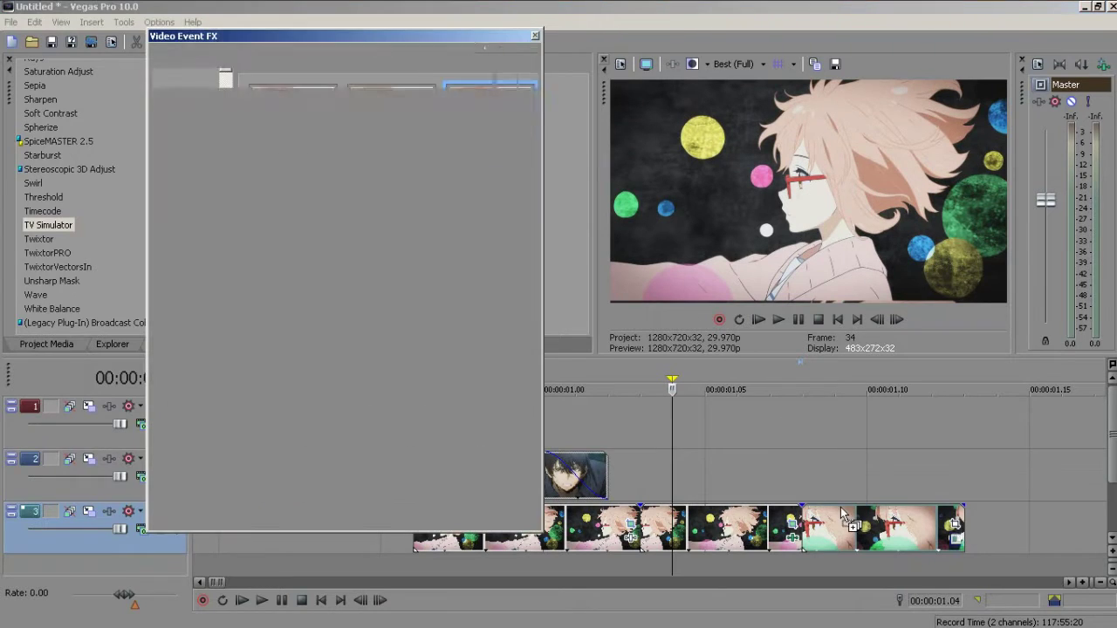
{"action": "left_click", "coordinate": [204, 507]}
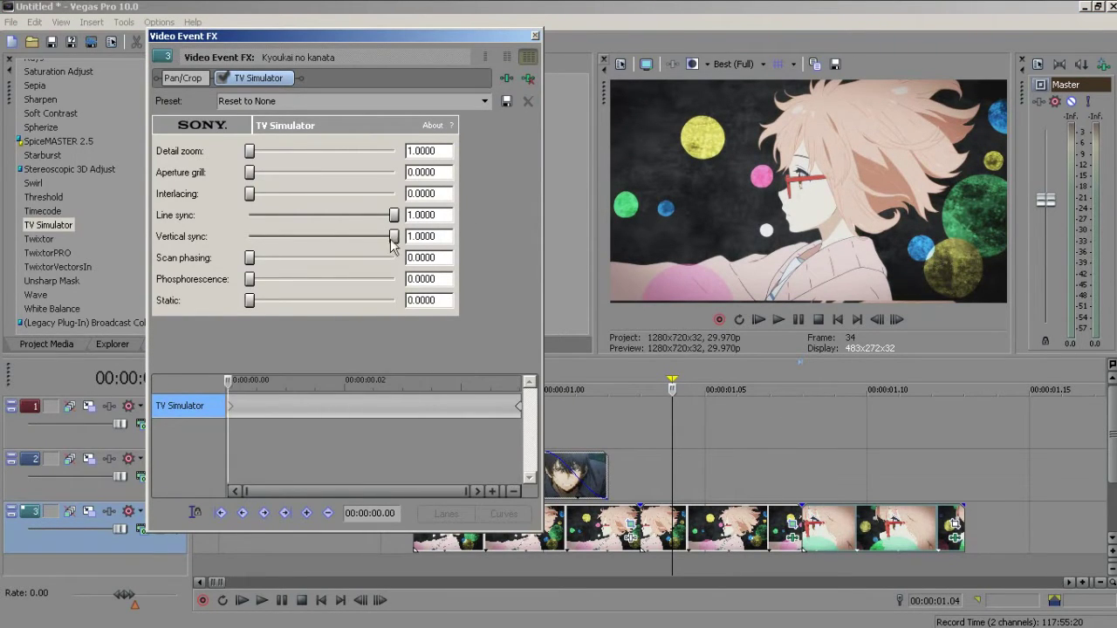
{"action": "left_click", "coordinate": [536, 36]}
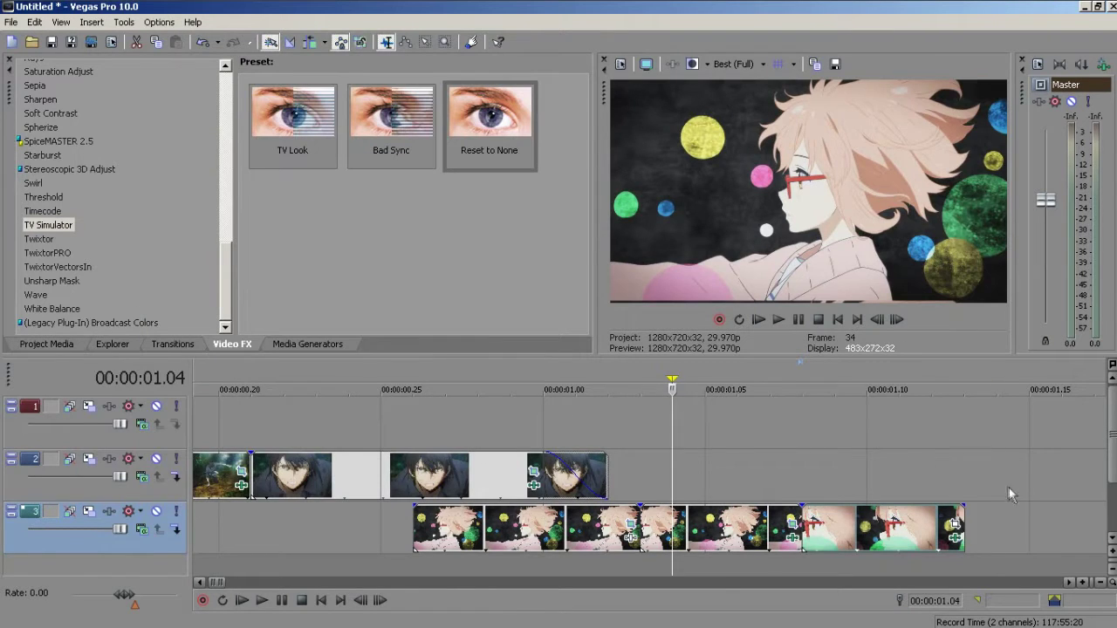
Play back the sequence from several starting points to check the vertical roll leading into the glasses close-up.
{"action": "left_click_drag", "start_coordinate": [996, 489], "coordinate": [403, 483]}
{"action": "key", "text": "space"}
{"action": "scroll", "coordinate": [415, 473], "scroll_direction": "down", "scroll_amount": 5}
{"action": "key", "text": "space"}
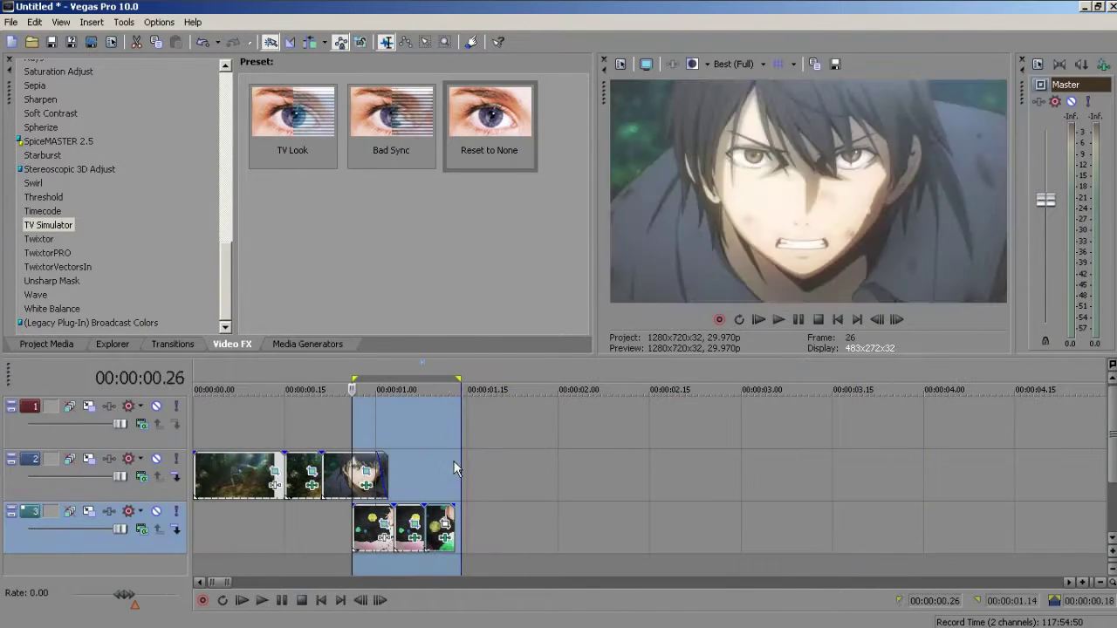
{"action": "left_click", "coordinate": [442, 430]}
{"action": "key", "text": "space"}
{"action": "left_click", "coordinate": [388, 429]}
{"action": "key", "text": "space"}
{"action": "key", "text": "space"}
{"action": "left_click", "coordinate": [304, 423]}
{"action": "key", "text": "space"}
{"action": "key", "text": "space"}
{"action": "left_click", "coordinate": [328, 421]}
{"action": "key", "text": "space"}
{"action": "key", "text": "space"}
{"action": "scroll", "coordinate": [541, 480], "scroll_direction": "up", "scroll_amount": 4}
{"action": "left_click", "coordinate": [548, 483]}
{"action": "key", "text": "space"}
{"action": "key", "text": "space"}
{"action": "left_click", "coordinate": [473, 477]}
{"action": "key", "text": "space"}
{"action": "key", "text": "space"}
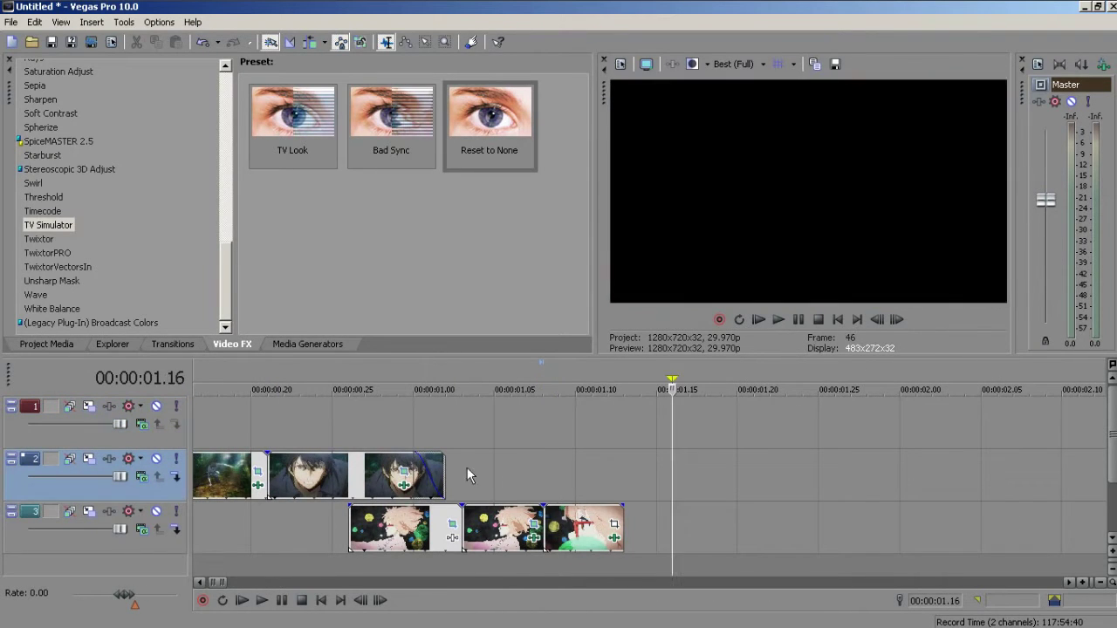
{"action": "left_click", "coordinate": [476, 443]}
{"action": "key", "text": "space"}
{"action": "left_click", "coordinate": [453, 446]}
{"action": "key", "text": "space"}
Loop playback over the two TV Simulator segments from 00:00:01.03 to 00:00:01.13.
{"action": "left_click", "coordinate": [623, 475]}
{"action": "scroll", "coordinate": [471, 453], "scroll_direction": "up", "scroll_amount": 2}
{"action": "left_click", "coordinate": [576, 529]}
{"action": "scroll", "coordinate": [575, 529], "scroll_direction": "down", "scroll_amount": 1}
{"action": "left_click", "coordinate": [494, 476]}
{"action": "left_click_drag", "start_coordinate": [695, 473], "coordinate": [444, 488]}
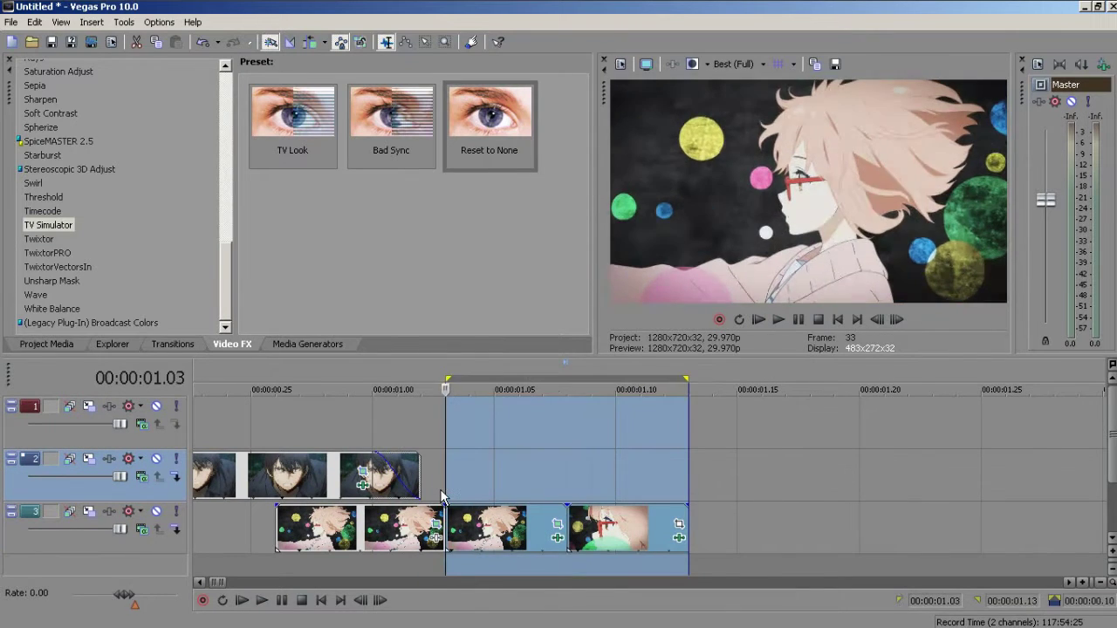
{"action": "left_click", "coordinate": [223, 601]}
{"action": "key", "text": "space"}
{"action": "key", "text": "space"}
Extend the second Kyoukai no kanata segment to about 00:00:01.15 and place the glasses close-up, lengthened to 12 frames, directly after it.
{"action": "left_click", "coordinate": [591, 476]}
{"action": "left_click_drag", "start_coordinate": [688, 525], "coordinate": [858, 517]}
{"action": "left_click_drag", "start_coordinate": [746, 525], "coordinate": [625, 480]}
{"action": "left_click_drag", "start_coordinate": [567, 521], "coordinate": [725, 539]}
Move the closing TV Simulator keyframes of the second segment and the glasses close-up to their new clip ends.
{"action": "left_click", "coordinate": [727, 524]}
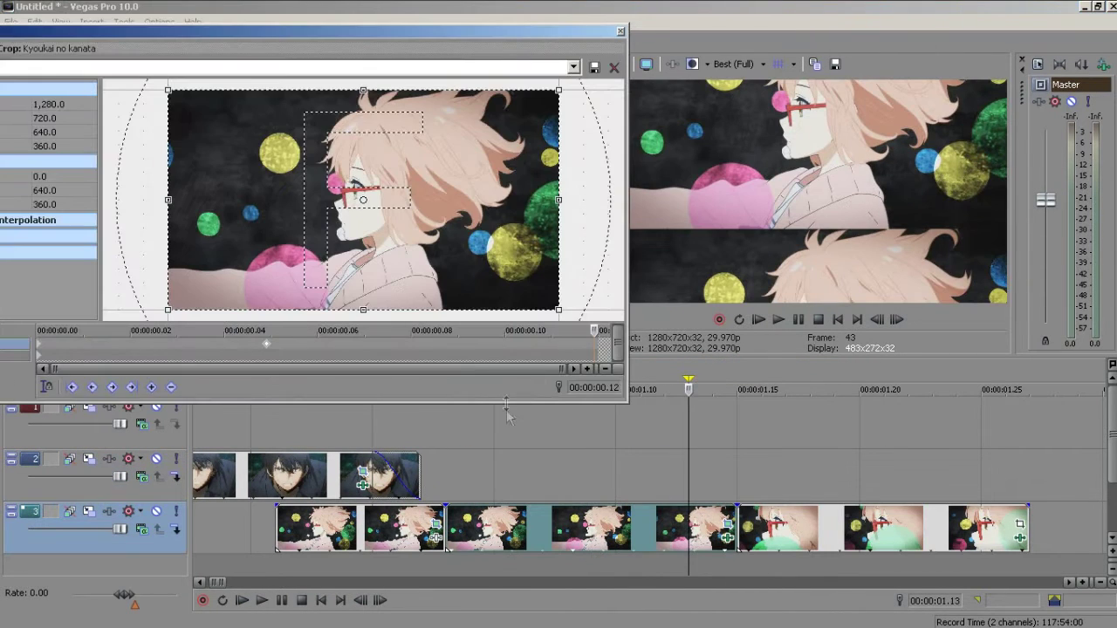
{"action": "left_click", "coordinate": [262, 346]}
{"action": "left_click", "coordinate": [621, 30]}
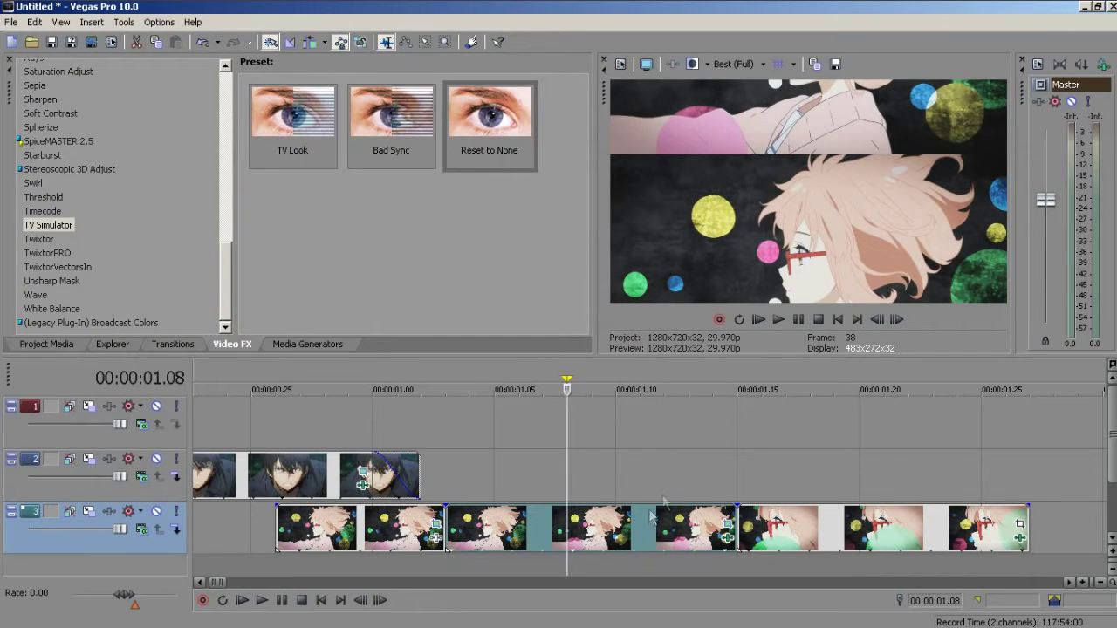
{"action": "left_click", "coordinate": [727, 538]}
{"action": "left_click", "coordinate": [535, 36]}
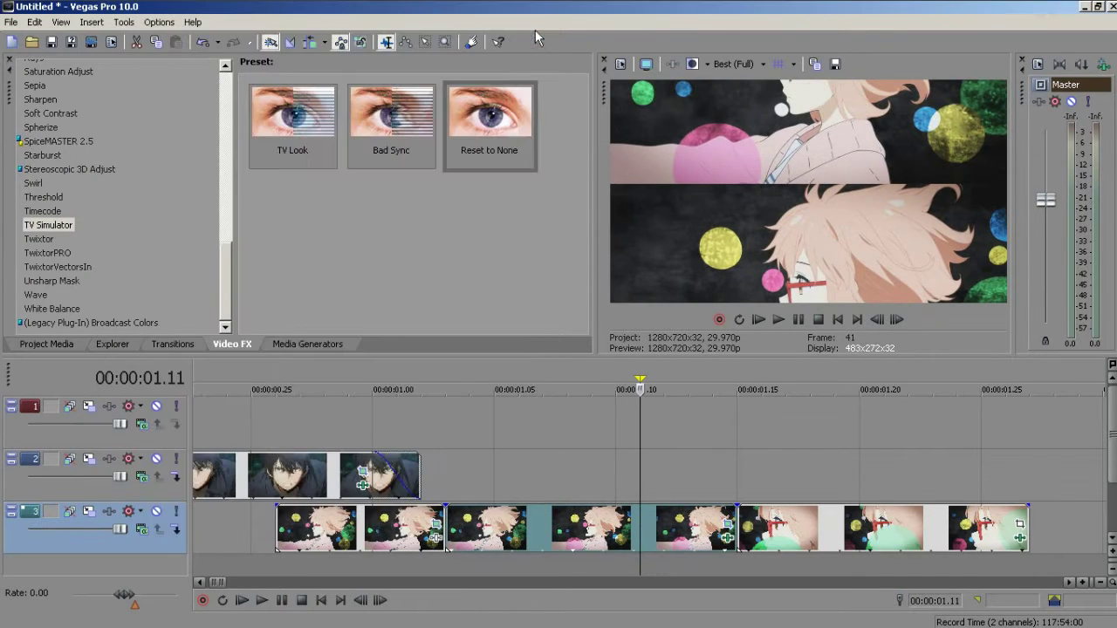
{"action": "left_click", "coordinate": [1019, 541]}
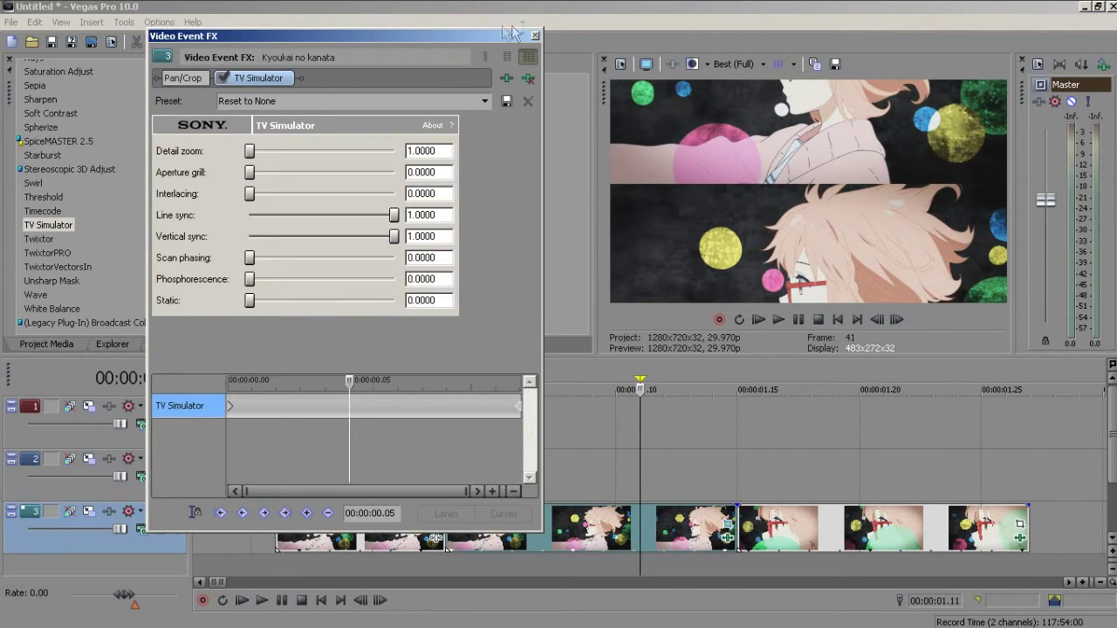
{"action": "left_click", "coordinate": [534, 35]}
Review the lengthened roll transition between 00:00:00.26 and 00:00:02.00 frame by frame and in playback.
{"action": "scroll", "coordinate": [402, 493], "scroll_direction": "down", "scroll_amount": 5}
{"action": "left_click_drag", "start_coordinate": [441, 493], "coordinate": [288, 490]}
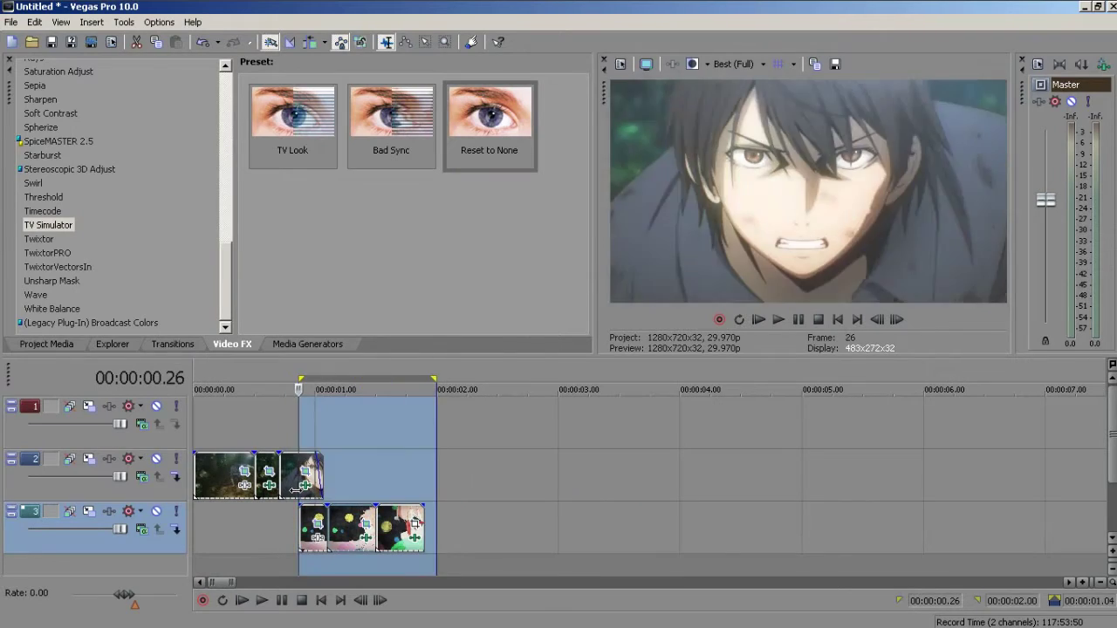
{"action": "key", "text": "Right"}
{"action": "key", "text": "Right"}
{"action": "key", "text": "Right"}
{"action": "key", "text": "Right"}
{"action": "key", "text": "Right"}
{"action": "key", "text": "Right"}
{"action": "key", "text": "Right"}
{"action": "key", "text": "Right"}
{"action": "key", "text": "Right"}
{"action": "double_click", "coordinate": [297, 498]}
{"action": "key", "text": "space"}
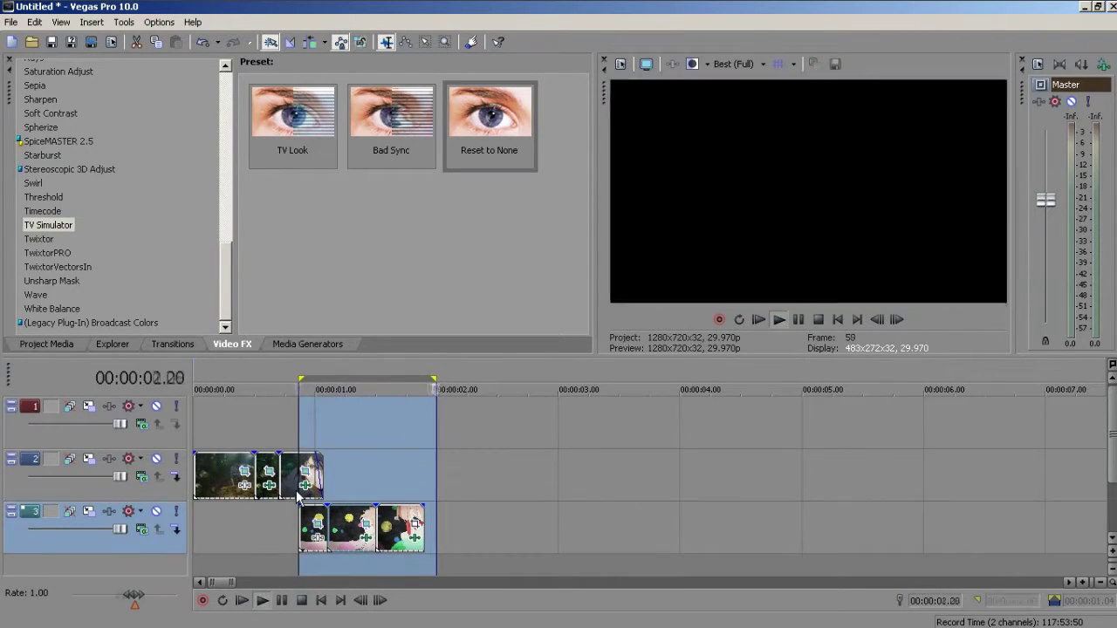
Play back the whole sequence from the BOTOOM clips to the end of the glasses close-up to judge the pacing.
{"action": "left_click", "coordinate": [377, 482]}
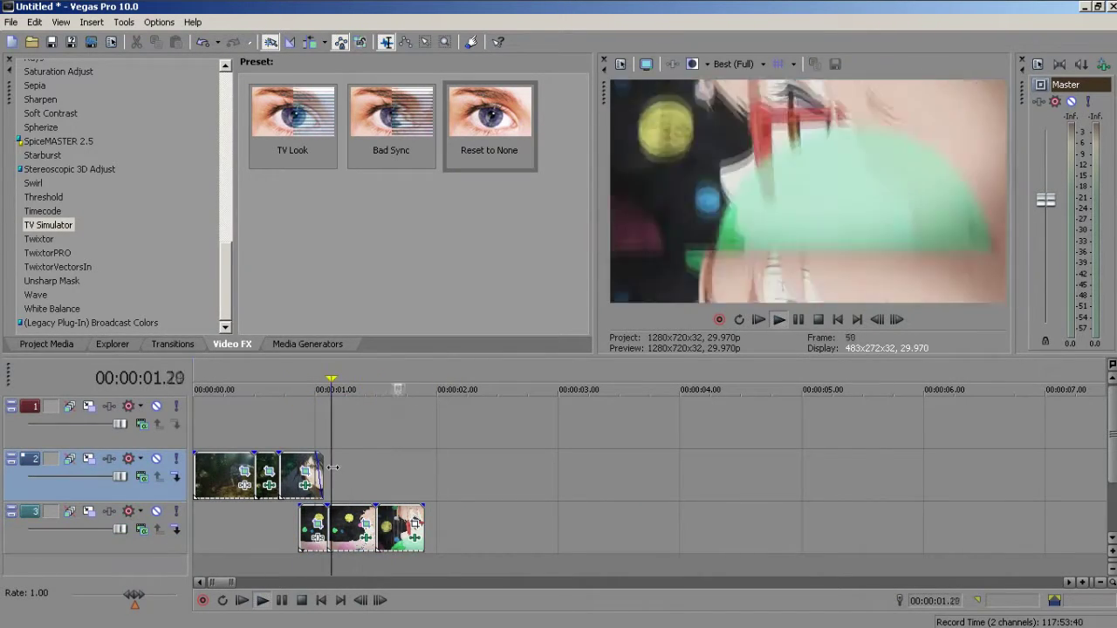
{"action": "scroll", "coordinate": [299, 456], "scroll_direction": "up", "scroll_amount": 4}
{"action": "key", "text": "space"}
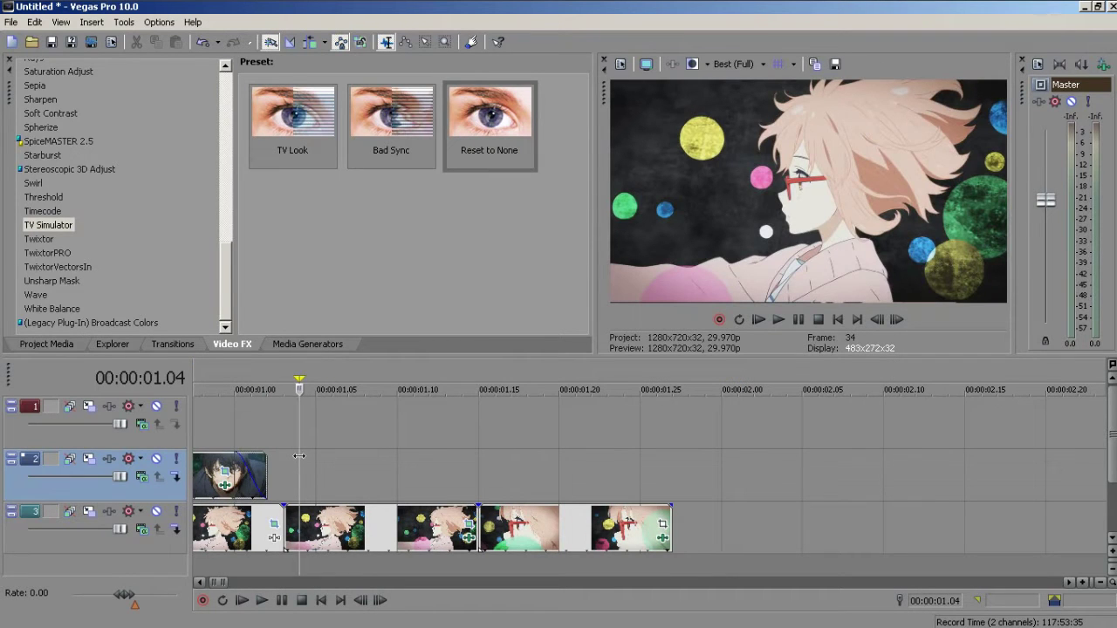
{"action": "left_click_drag", "start_coordinate": [770, 484], "coordinate": [233, 441]}
{"action": "scroll", "coordinate": [300, 458], "scroll_direction": "down", "scroll_amount": 3}
{"action": "key", "text": "space"}
{"action": "left_click", "coordinate": [322, 422]}
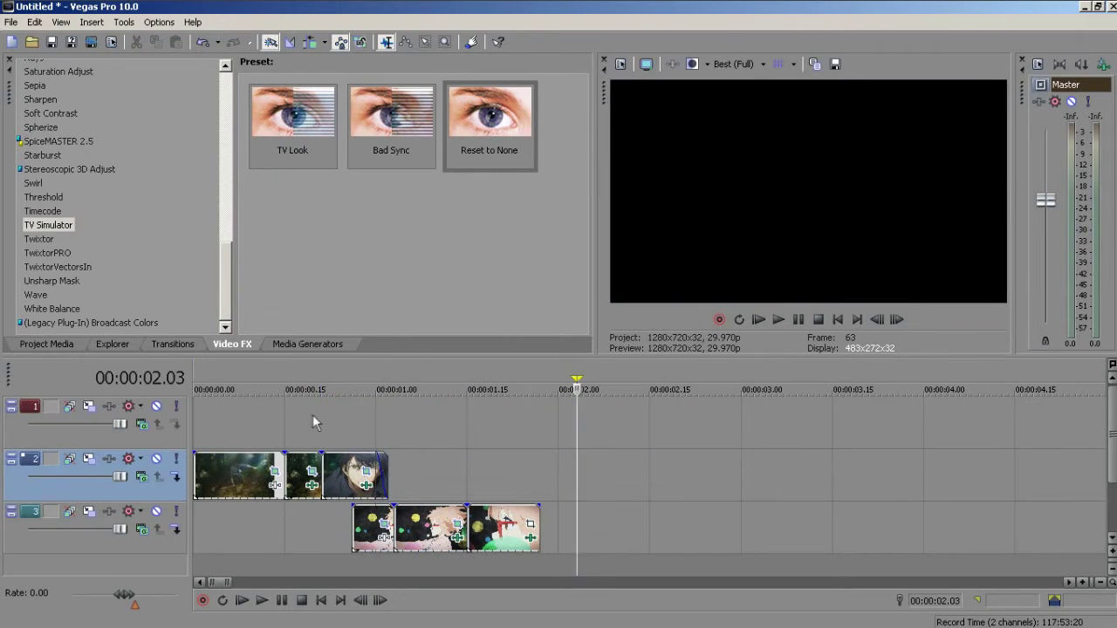
{"action": "left_click", "coordinate": [326, 422]}
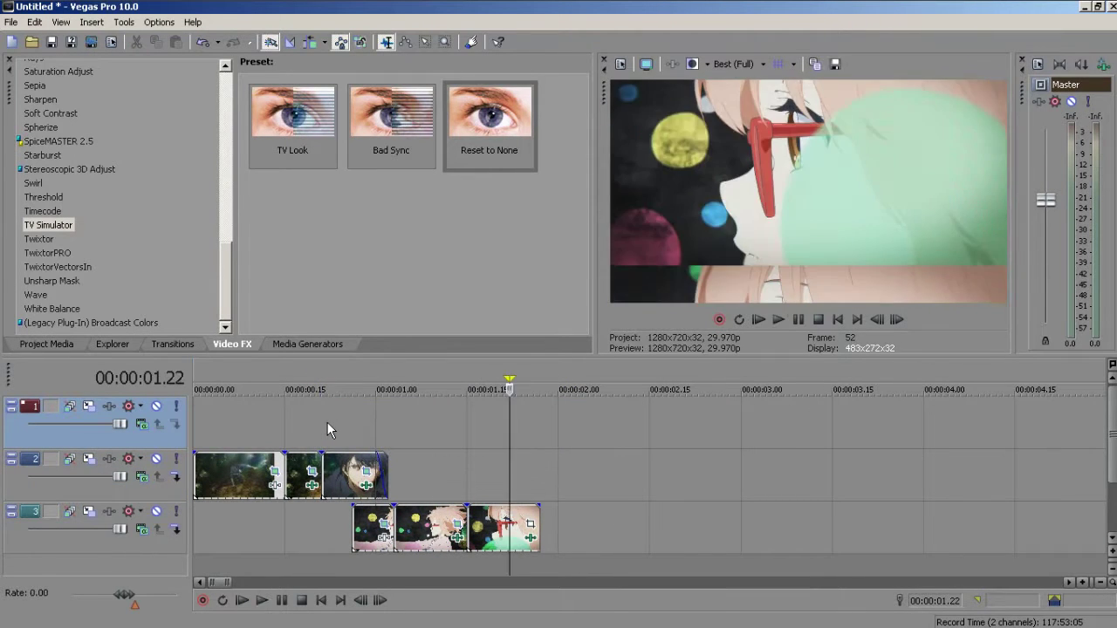
{"action": "left_click", "coordinate": [327, 422]}
{"action": "key", "text": "Return"}
Try lengthening the glasses close-up to 00:00:02.05, inspect its TV Simulator keyframes, and trim it back to about 00:00:02.01.
{"action": "scroll", "coordinate": [333, 428], "scroll_direction": "up", "scroll_amount": 4}
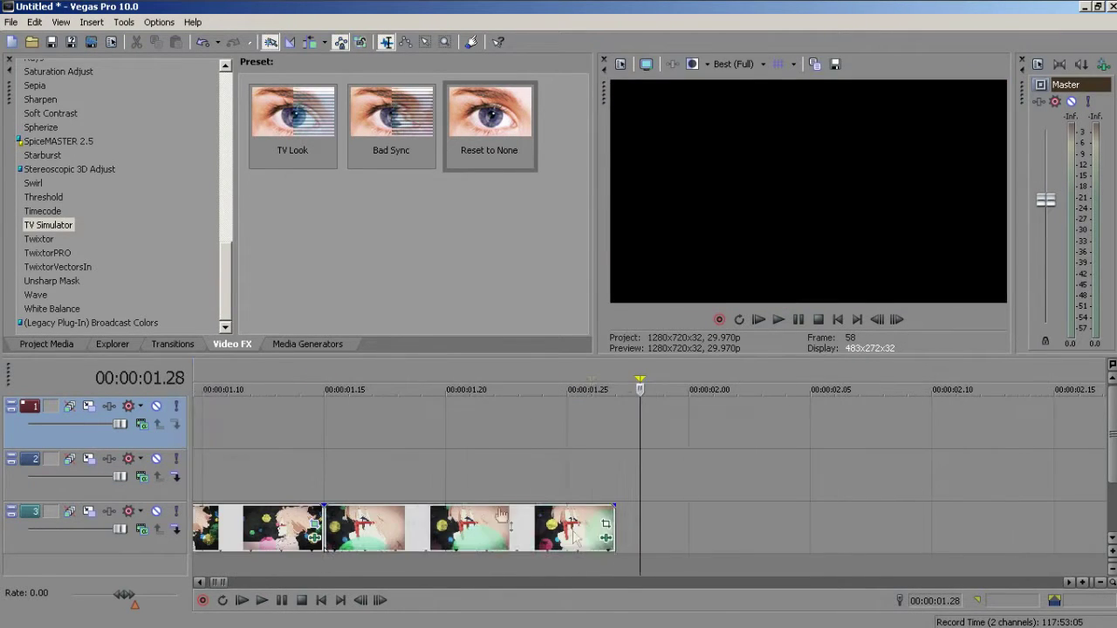
{"action": "left_click", "coordinate": [593, 528]}
{"action": "left_click_drag", "start_coordinate": [615, 530], "coordinate": [810, 534]}
{"action": "left_click_drag", "start_coordinate": [835, 459], "coordinate": [279, 462]}
{"action": "key", "text": "space"}
{"action": "left_click", "coordinate": [632, 523]}
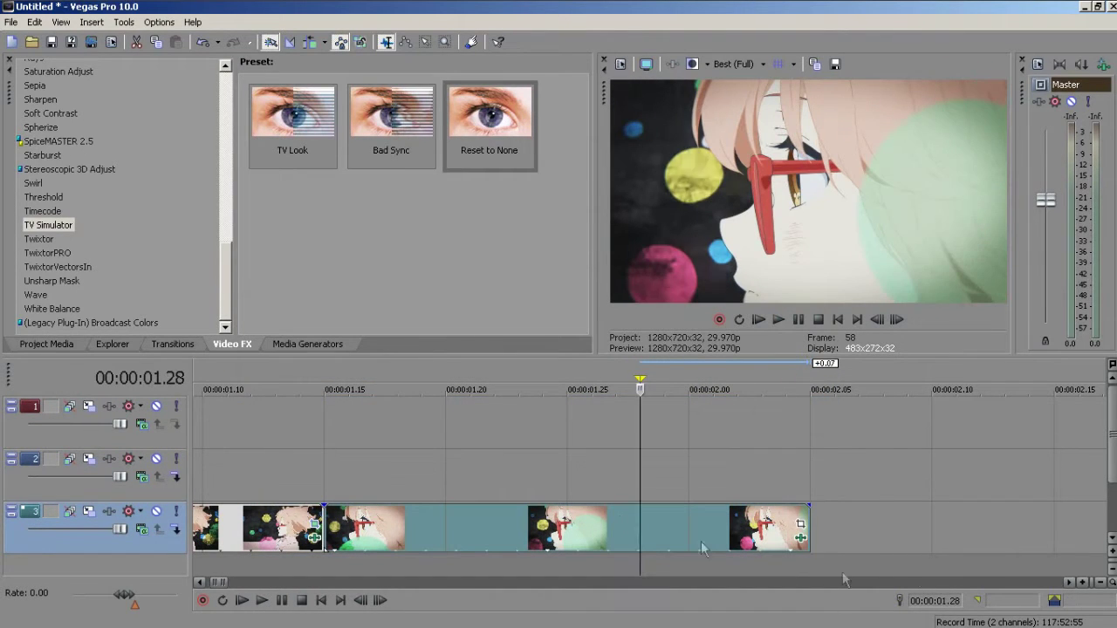
{"action": "left_click", "coordinate": [801, 542]}
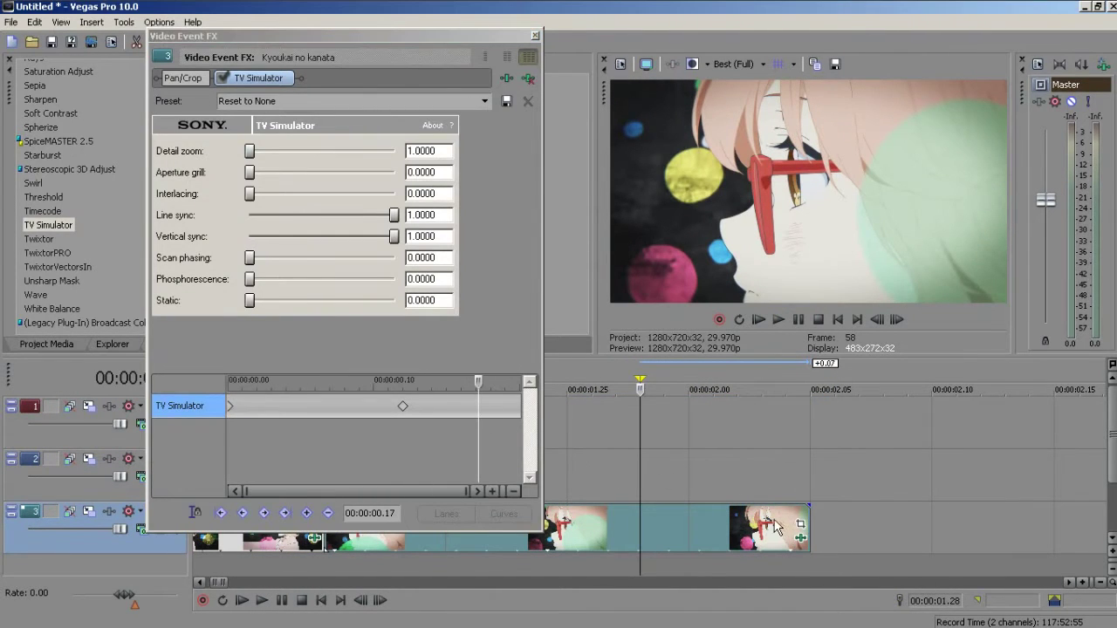
{"action": "left_click_drag", "start_coordinate": [806, 525], "coordinate": [713, 532]}
{"action": "left_click", "coordinate": [752, 524]}
{"action": "left_click", "coordinate": [620, 34]}
{"action": "left_click", "coordinate": [691, 531]}
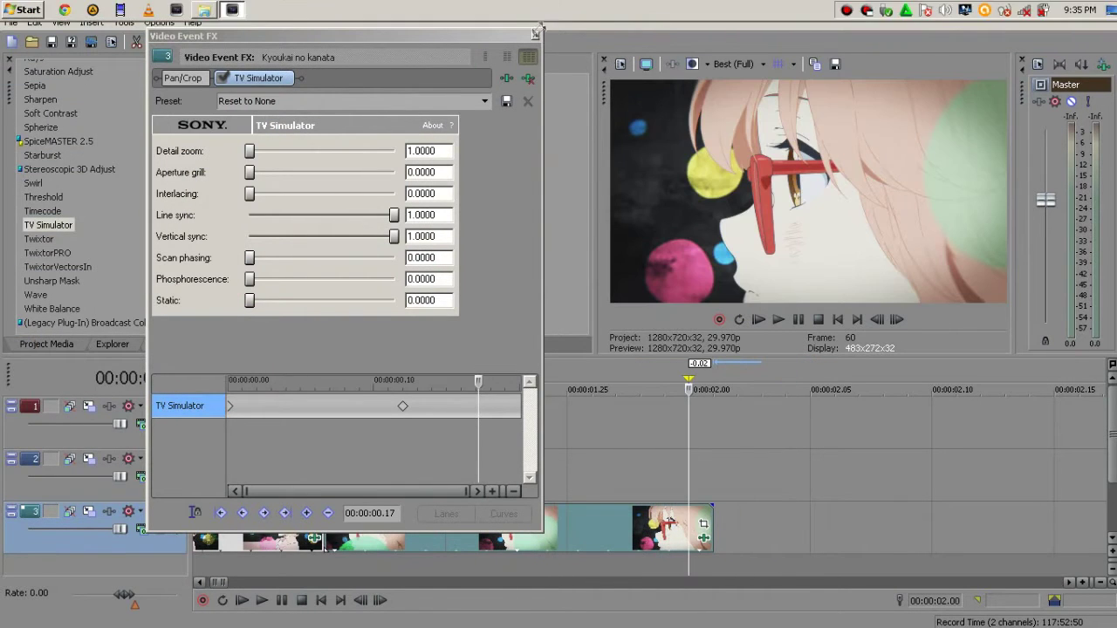
{"action": "left_click", "coordinate": [534, 36]}
{"action": "left_click", "coordinate": [535, 35]}
Split the glasses close-up at 00:00:01.28 and delete the remaining part after the cut.
{"action": "left_click", "coordinate": [591, 528]}
{"action": "left_click", "coordinate": [518, 527]}
{"action": "left_click", "coordinate": [467, 517]}
{"action": "left_click", "coordinate": [665, 517]}
{"action": "left_click", "coordinate": [617, 537]}
{"action": "left_click", "coordinate": [587, 529]}
{"action": "left_click", "coordinate": [616, 529]}
{"action": "left_click", "coordinate": [639, 528]}
{"action": "key", "text": "s"}
{"action": "left_click", "coordinate": [665, 528]}
{"action": "key", "text": "Delete"}
{"action": "left_click", "coordinate": [570, 528]}
{"action": "left_click", "coordinate": [592, 529]}
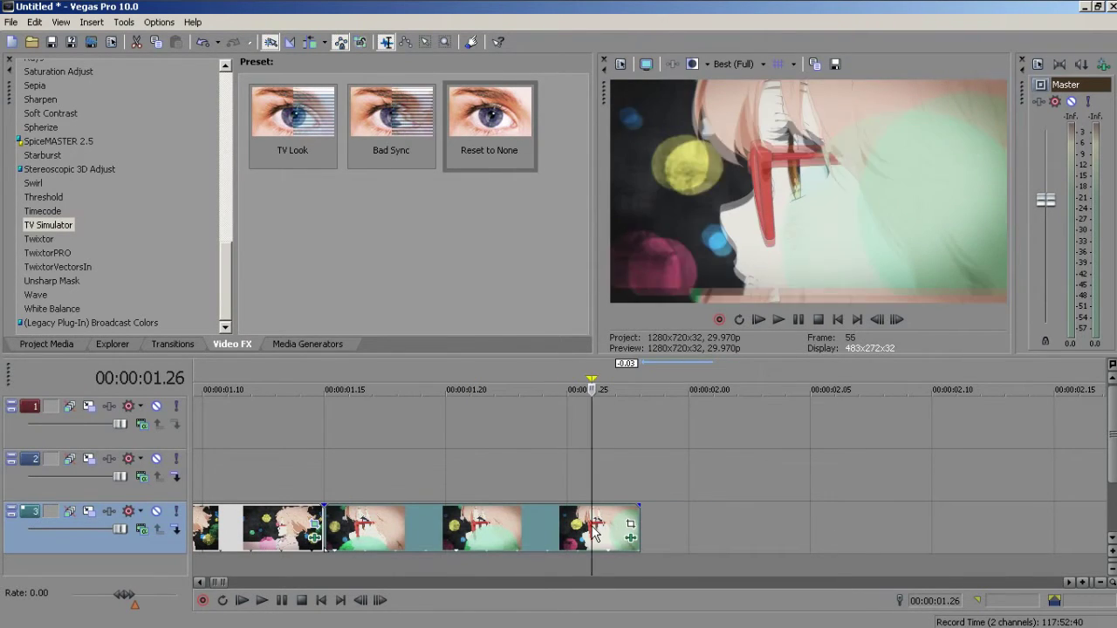
Extend the glasses close-up to 00:00:02.00 and adjust its framing in Event Pan/Crop.
{"action": "left_click_drag", "start_coordinate": [641, 531], "coordinate": [691, 530]}
{"action": "left_click", "coordinate": [571, 539]}
{"action": "left_click", "coordinate": [617, 538]}
{"action": "key", "text": "s"}
{"action": "left_click", "coordinate": [641, 535]}
{"action": "left_click", "coordinate": [661, 529]}
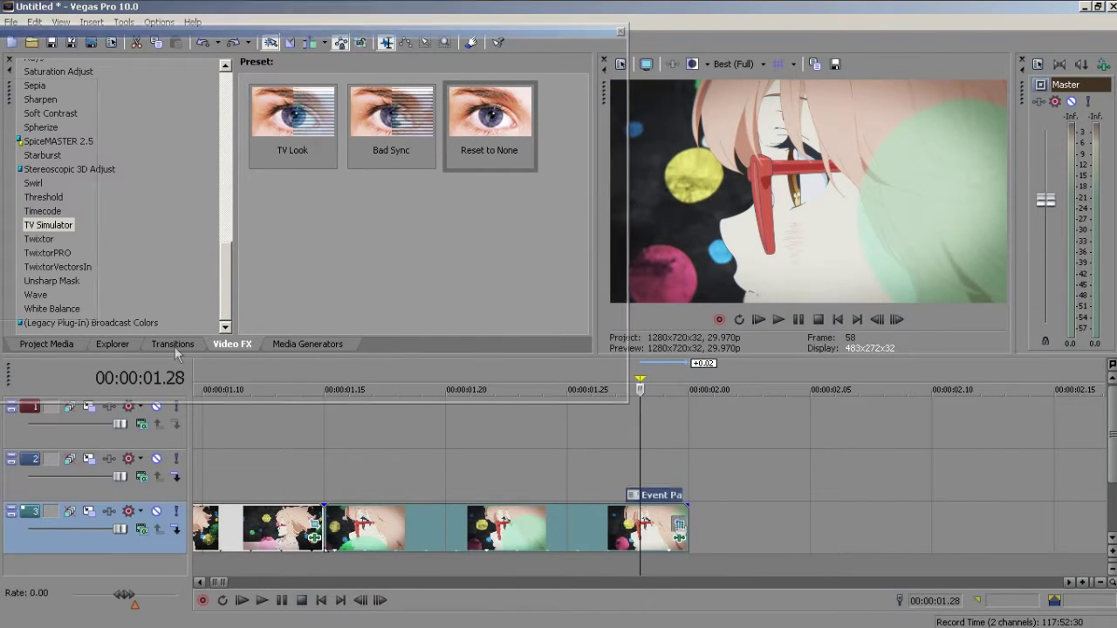
{"action": "left_click", "coordinate": [678, 523]}
{"action": "left_click_drag", "start_coordinate": [169, 310], "coordinate": [194, 295]}
{"action": "left_click", "coordinate": [485, 349]}
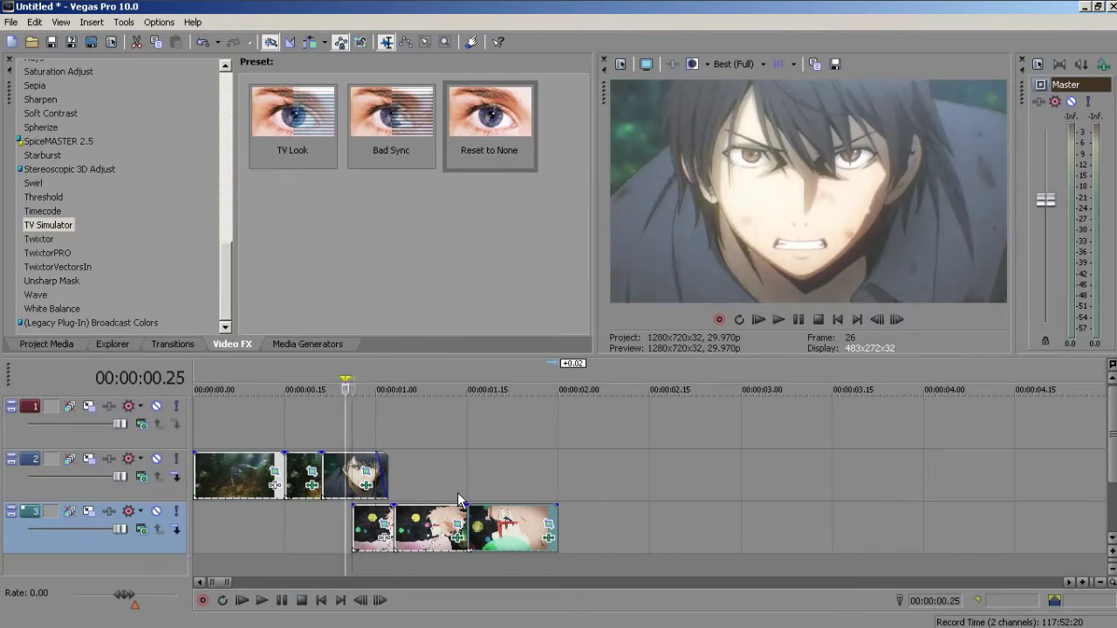
Step frame by frame through the Kyoukai no kanata roll transition from 00:00:00.25.
{"action": "key", "text": "Right"}
{"action": "key", "text": "Right"}
{"action": "key", "text": "Right"}
{"action": "key", "text": "Right"}
{"action": "key", "text": "Right"}
{"action": "key", "text": "Right"}
{"action": "key", "text": "Right"}
{"action": "key", "text": "Right"}
{"action": "key", "text": "Right"}
{"action": "key", "text": "Right"}
{"action": "key", "text": "Right"}
{"action": "key", "text": "Right"}
{"action": "key", "text": "Right"}
{"action": "key", "text": "Right"}
{"action": "key", "text": "Right"}
{"action": "key", "text": "Right"}
{"action": "key", "text": "Right"}
{"action": "key", "text": "Right"}
{"action": "key", "text": "Right"}
{"action": "key", "text": "Right"}
{"action": "key", "text": "shift+Home"}
Play back the sequence from the first BOTOOM clip through the glasses close-up to judge the transitions.
{"action": "key", "text": "space"}
{"action": "left_click", "coordinate": [455, 459]}
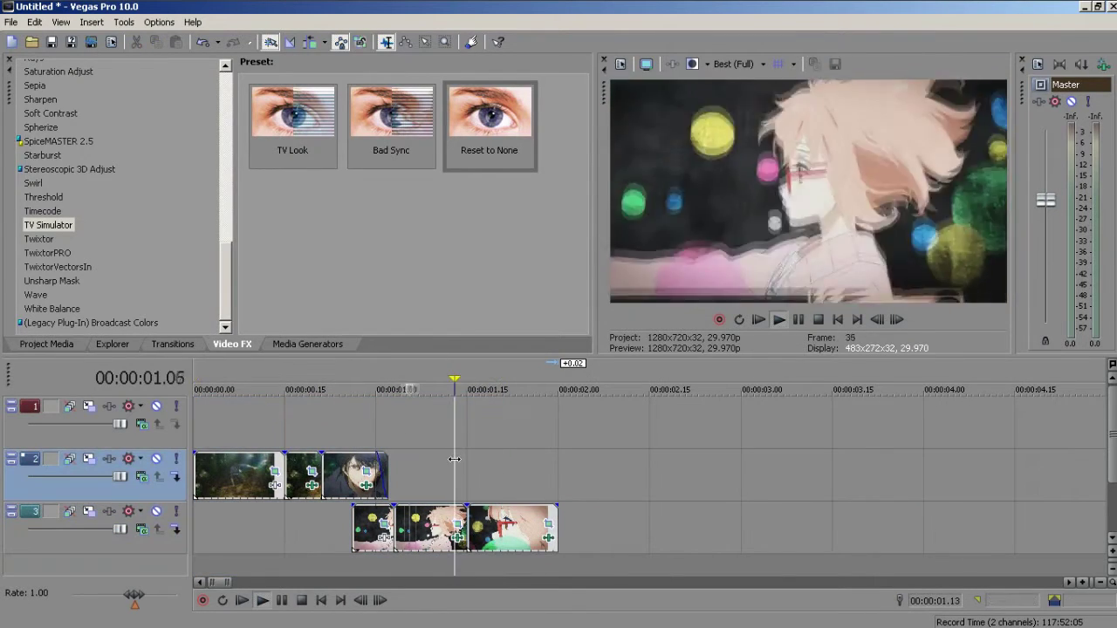
{"action": "left_click_drag", "start_coordinate": [558, 471], "coordinate": [126, 502]}
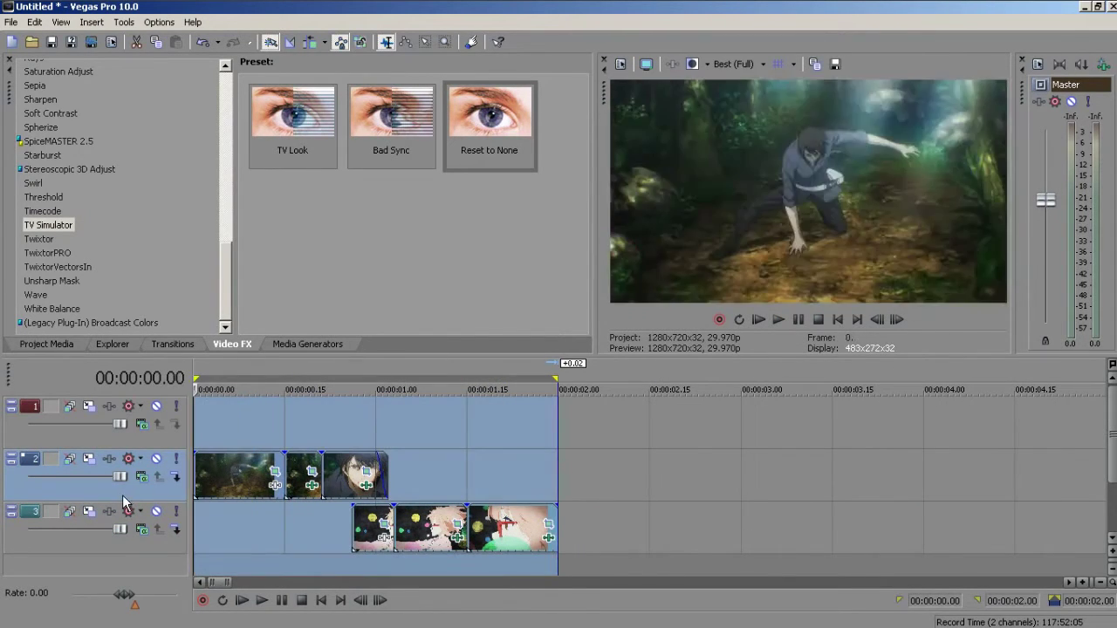
{"action": "left_click", "coordinate": [198, 517]}
{"action": "key", "text": "space"}
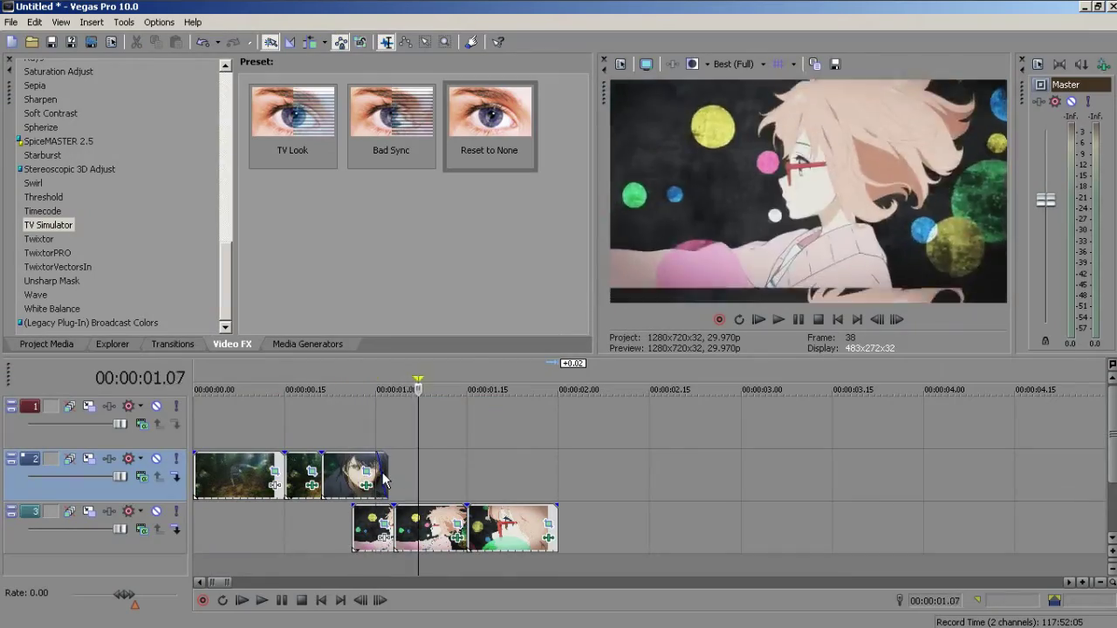
{"action": "left_click_drag", "start_coordinate": [512, 475], "coordinate": [194, 476]}
{"action": "left_click", "coordinate": [414, 428]}
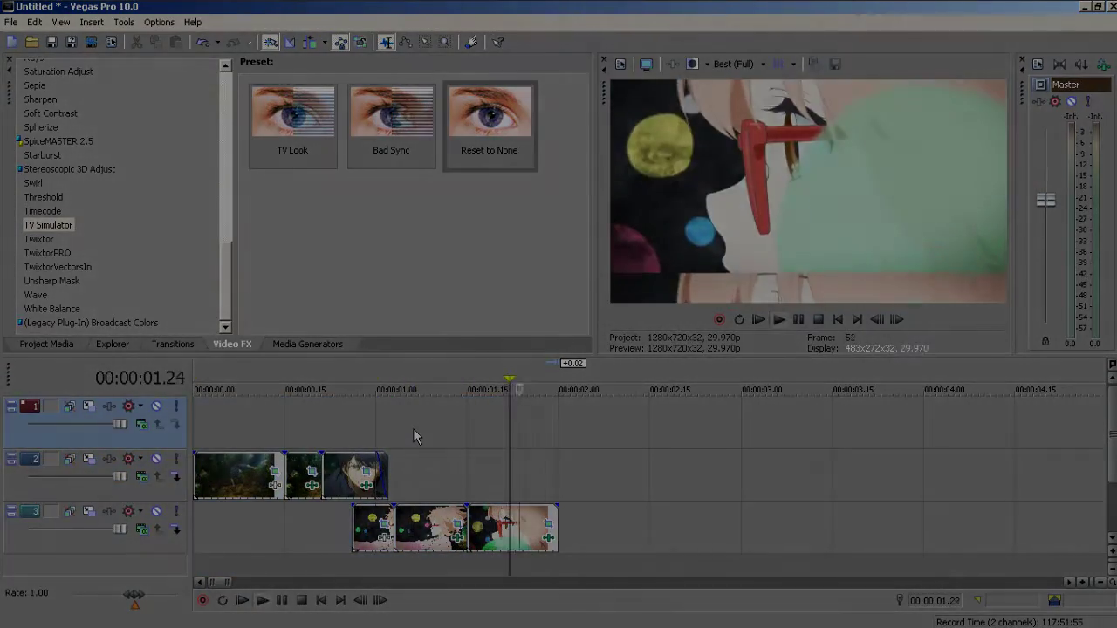
{"action": "key", "text": "space"}
{"action": "left_click_drag", "start_coordinate": [600, 465], "coordinate": [323, 487]}
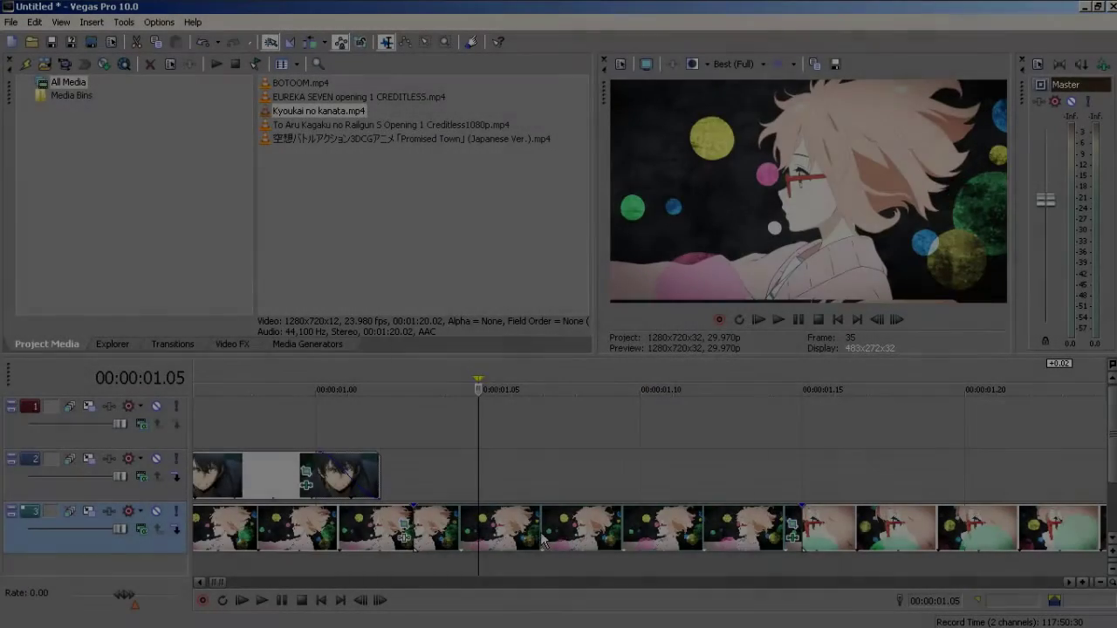
Apply Gaussian Blur with the Reset to None preset to the second Kyoukai no kanata segment and set its vertical range to 0.061.
{"action": "left_click", "coordinate": [232, 343]}
{"action": "scroll", "coordinate": [160, 258], "scroll_direction": "up", "scroll_amount": 10}
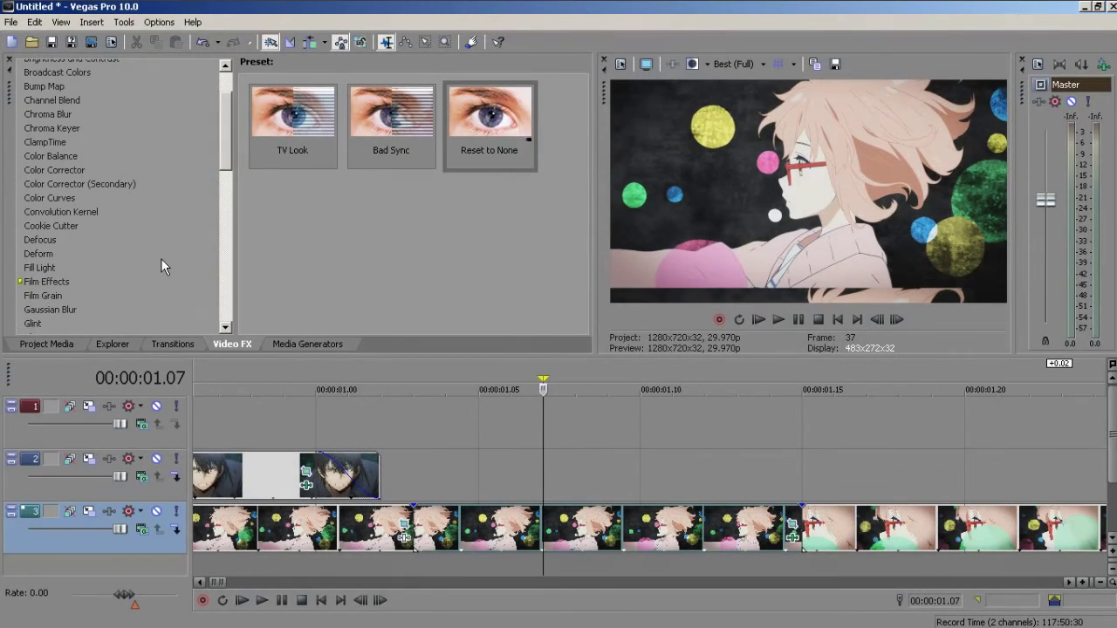
{"action": "scroll", "coordinate": [84, 273], "scroll_direction": "down", "scroll_amount": 2}
{"action": "left_click", "coordinate": [71, 258]}
{"action": "left_click_drag", "start_coordinate": [427, 123], "coordinate": [422, 169]}
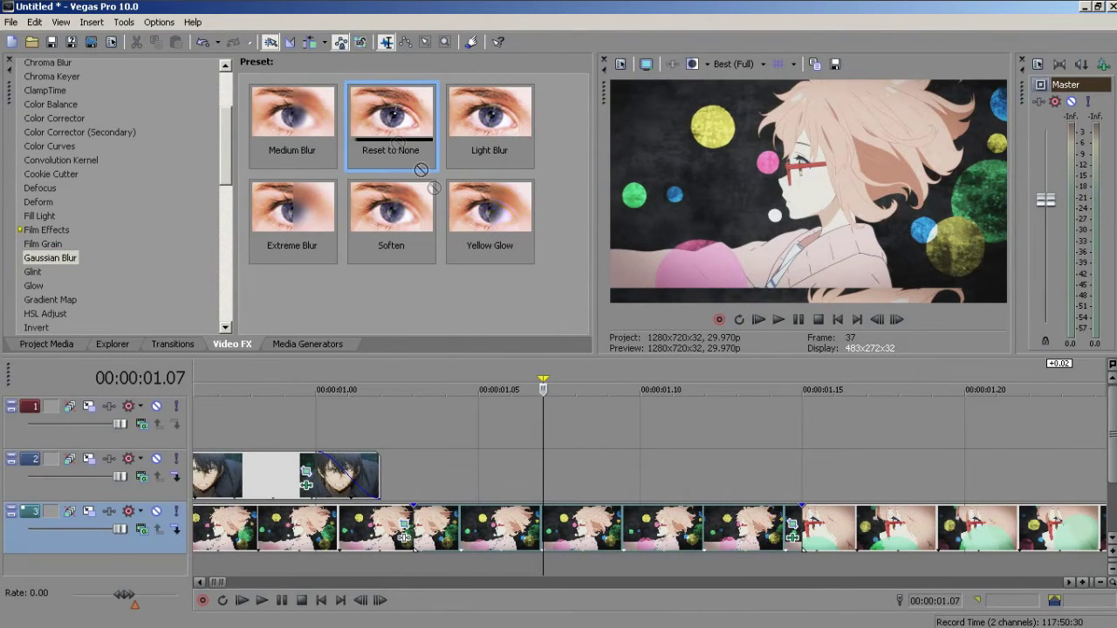
{"action": "left_click_drag", "start_coordinate": [585, 534], "coordinate": [587, 536]}
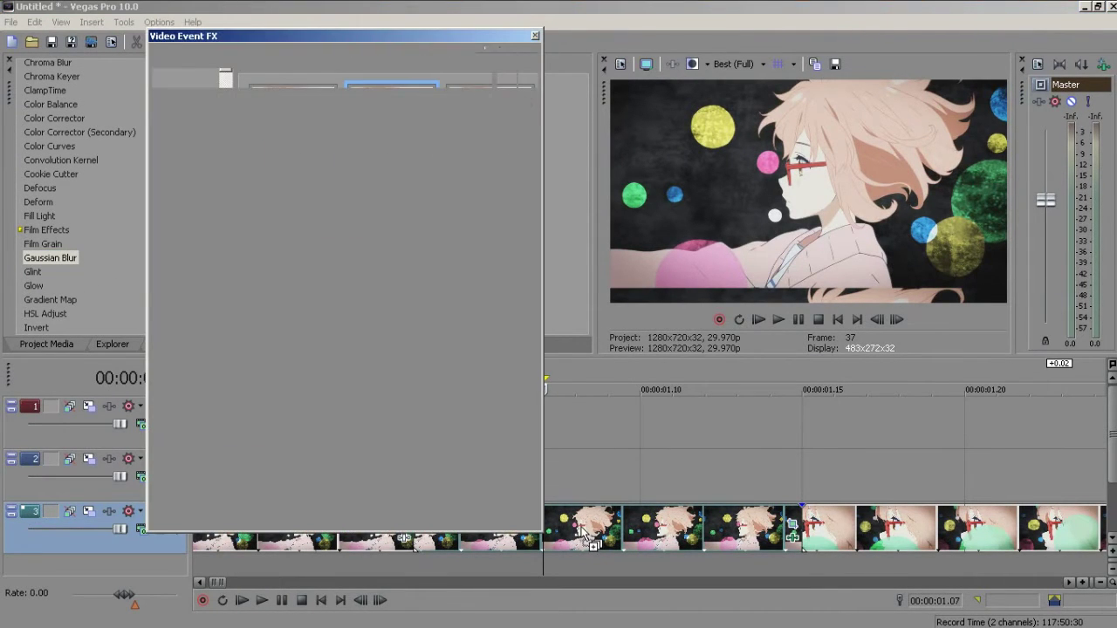
{"action": "left_click_drag", "start_coordinate": [271, 179], "coordinate": [305, 179]}
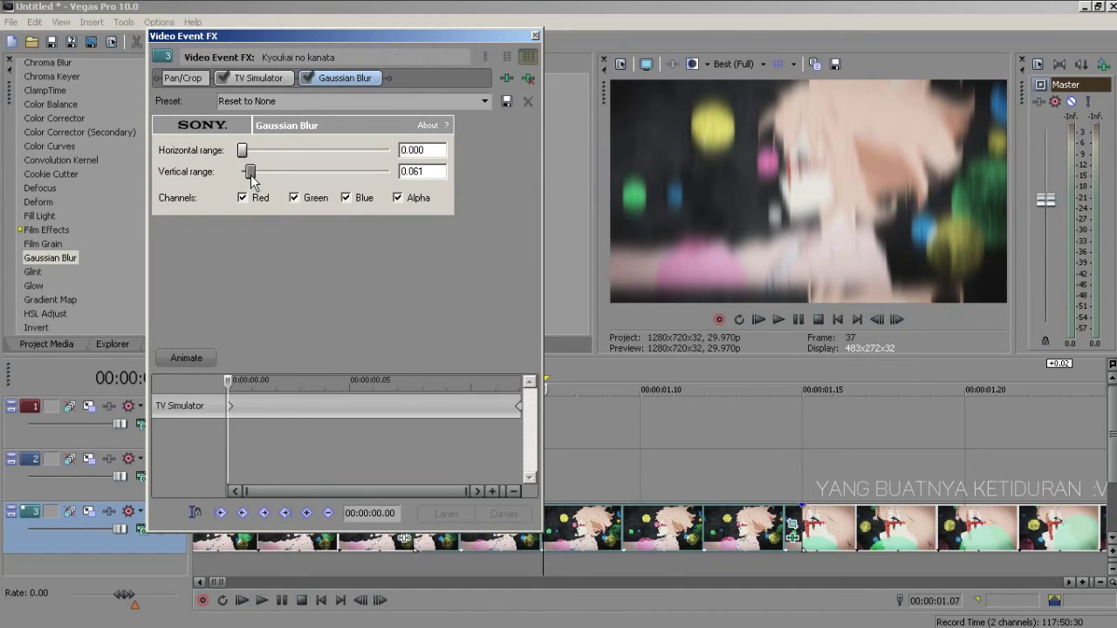
Animate the second segment's Gaussian Blur with a closing keyframe at its end and a starting keyframe with vertical range 0.000.
{"action": "left_click", "coordinate": [519, 406]}
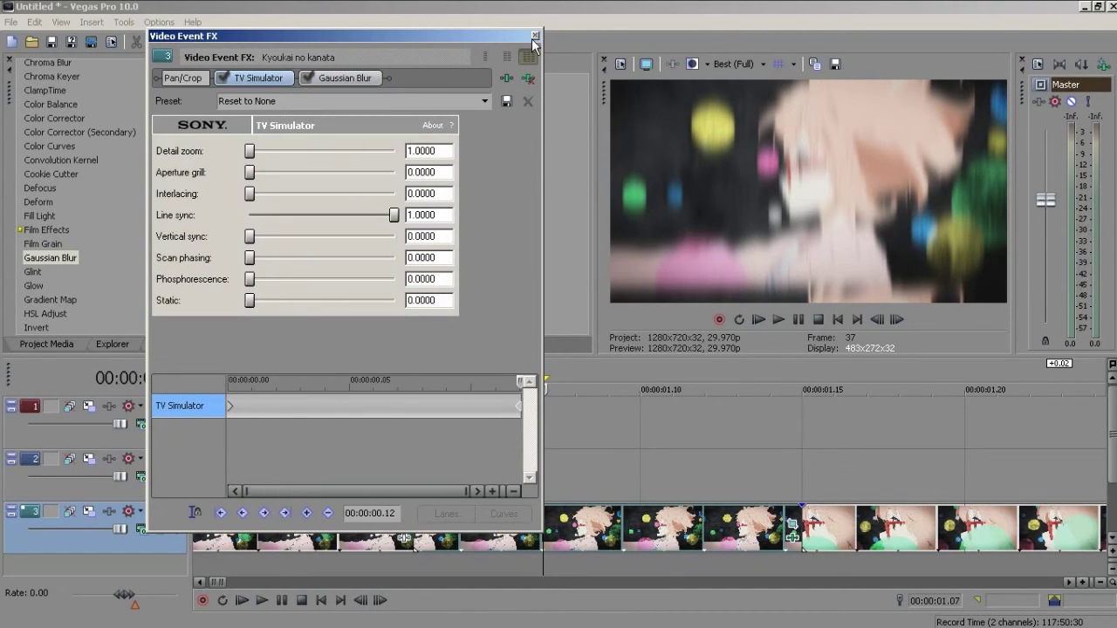
{"action": "left_click", "coordinate": [347, 79]}
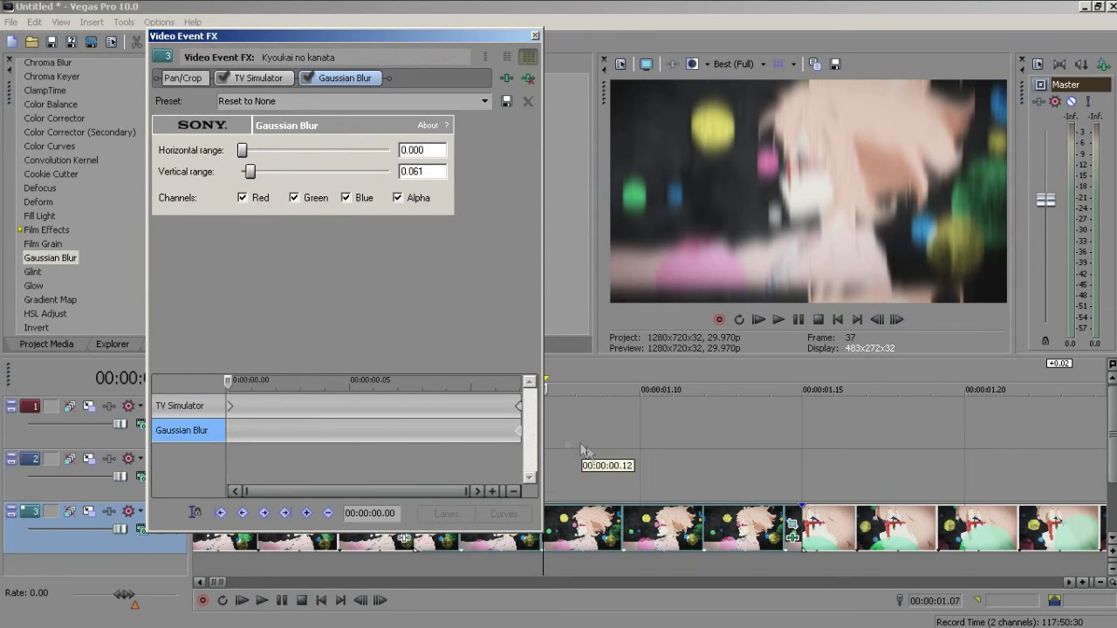
{"action": "left_click_drag", "start_coordinate": [251, 175], "coordinate": [248, 177]}
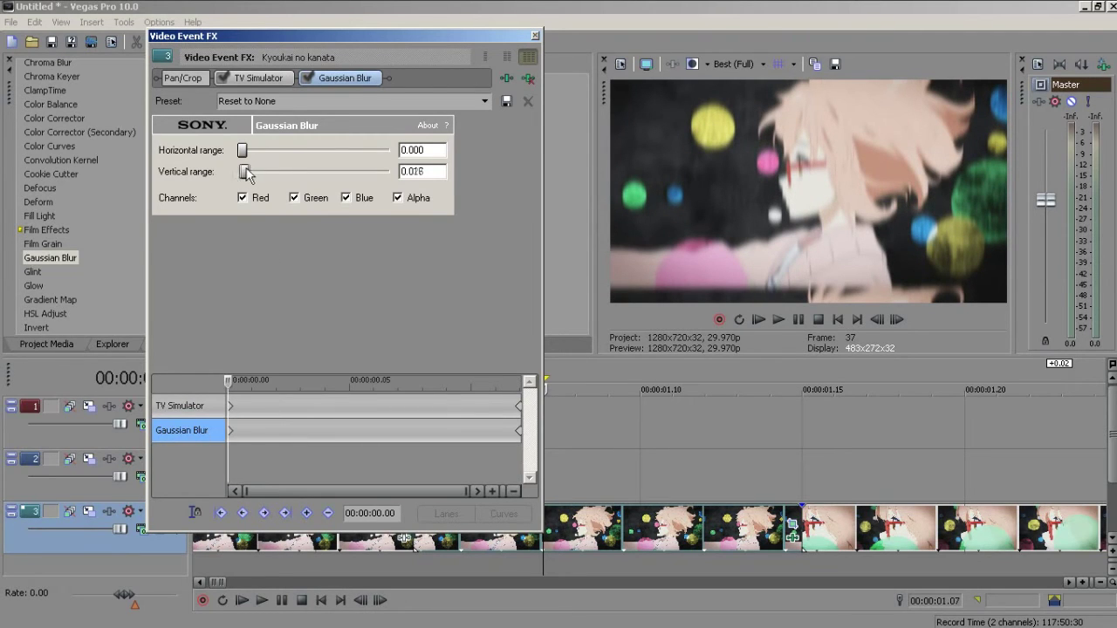
{"action": "left_click_drag", "start_coordinate": [246, 175], "coordinate": [242, 174]}
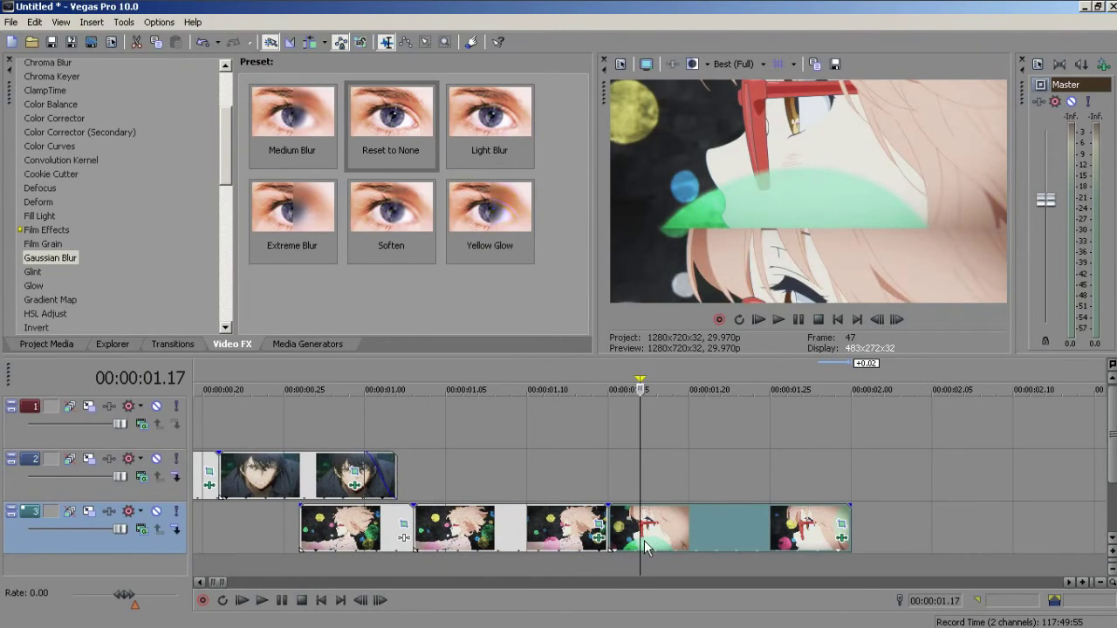
Review the blurred segment and the glasses close-up frame by frame, and play back the range from 00:00:01.03 to 00:00:02.01.
{"action": "key", "text": "Right"}
{"action": "key", "text": "Right"}
{"action": "key", "text": "Right"}
{"action": "key", "text": "Right"}
{"action": "key", "text": "Right"}
{"action": "key", "text": "Right"}
{"action": "key", "text": "Right"}
{"action": "key", "text": "Right"}
{"action": "key", "text": "Right"}
{"action": "left_click_drag", "start_coordinate": [866, 528], "coordinate": [416, 493]}
{"action": "key", "text": "space"}
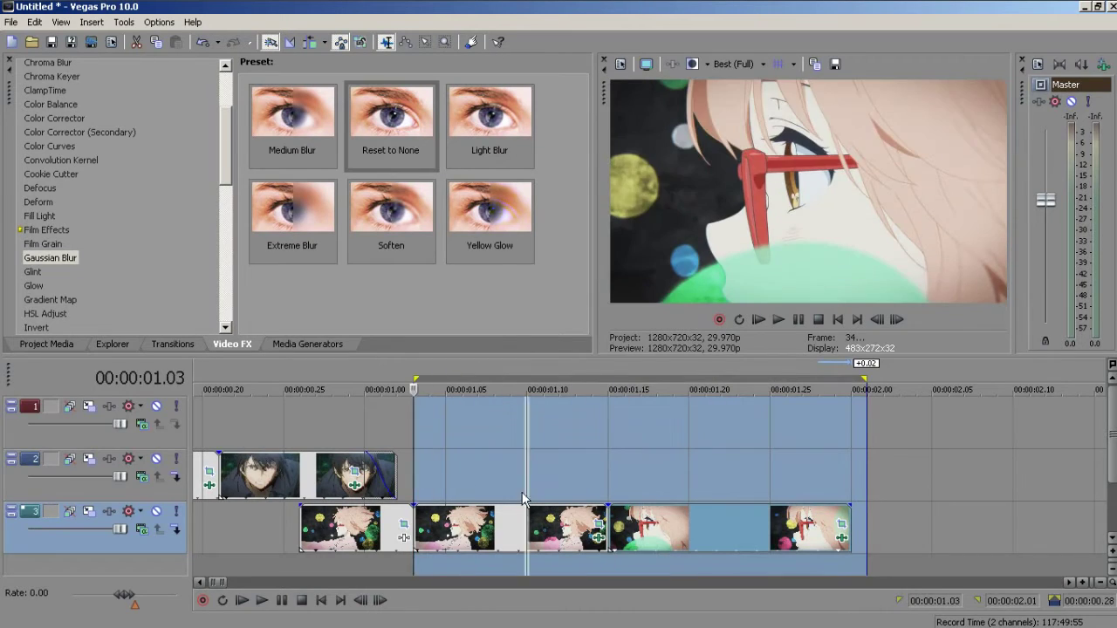
{"action": "key", "text": "space"}
Apply Gaussian Blur with the Reset to None preset to the glasses close-up and compare it with the second segment's blur keyframes.
{"action": "left_click", "coordinate": [639, 481]}
{"action": "left_click", "coordinate": [639, 527]}
{"action": "left_click_drag", "start_coordinate": [391, 126], "coordinate": [691, 542]}
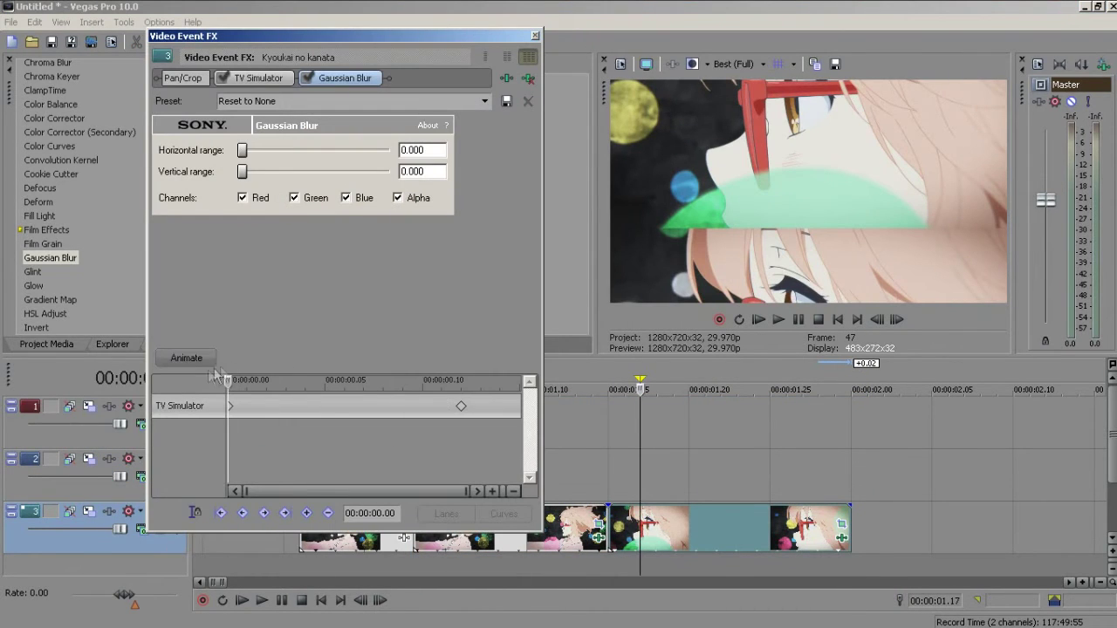
{"action": "left_click", "coordinate": [212, 366]}
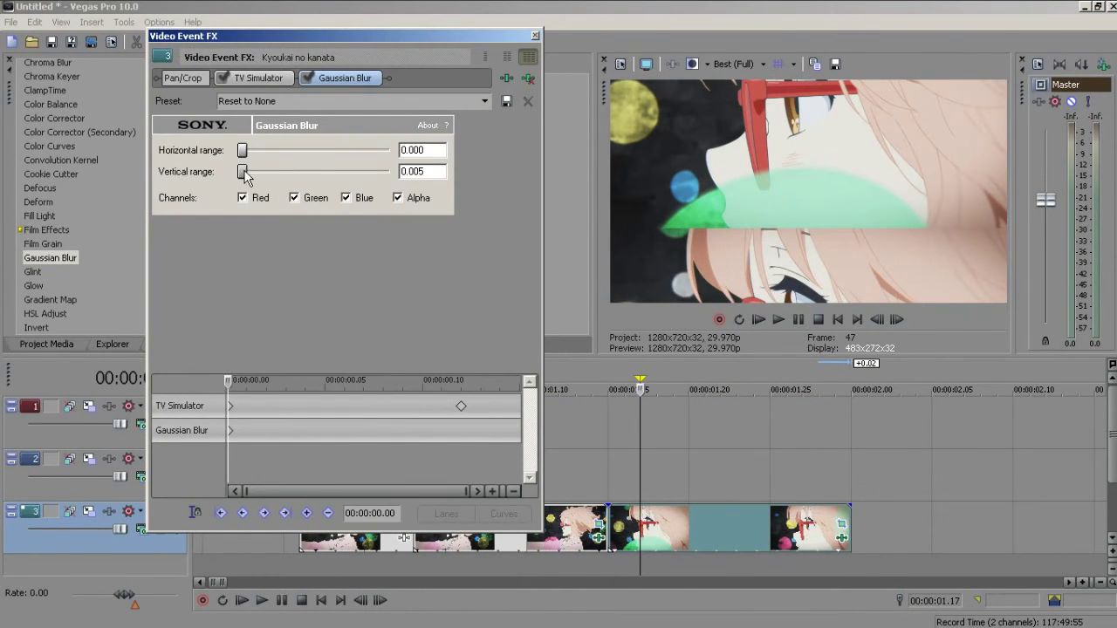
{"action": "left_click", "coordinate": [600, 540]}
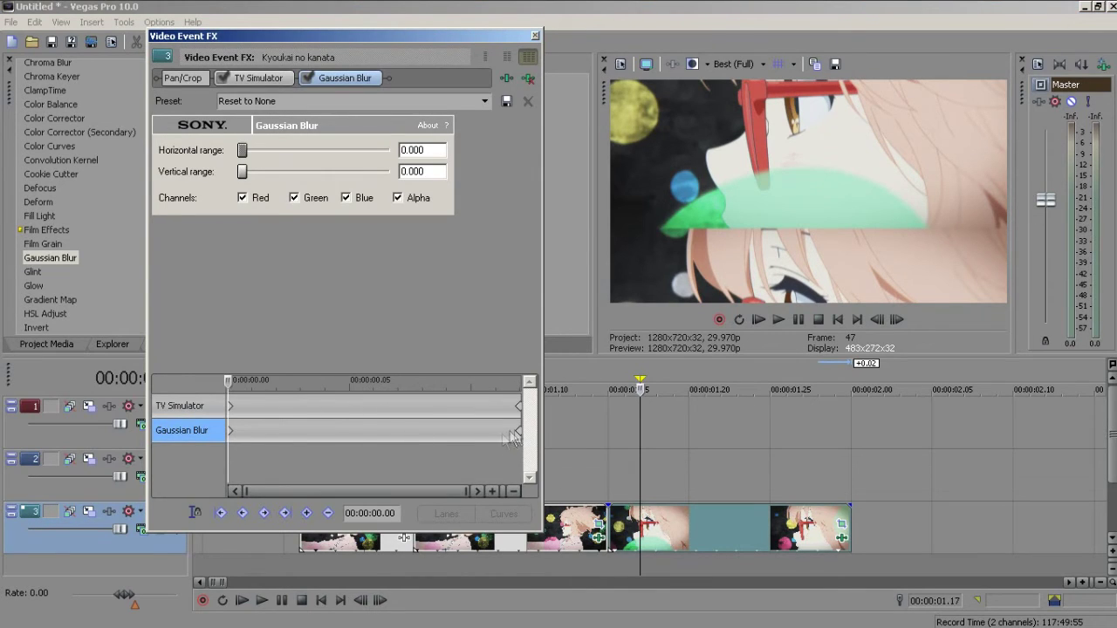
{"action": "left_click", "coordinate": [842, 540]}
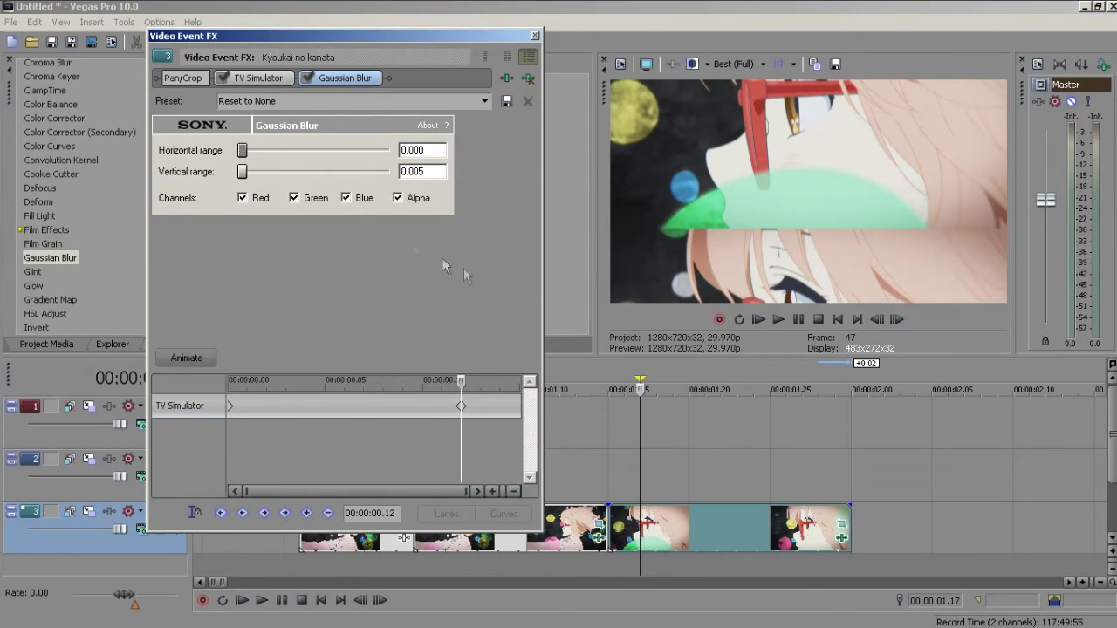
Animate the close-up's Gaussian Blur, starting at a vertical range of 0.027 with a closing keyframe at 00:00:00.12.
{"action": "left_click", "coordinate": [216, 358]}
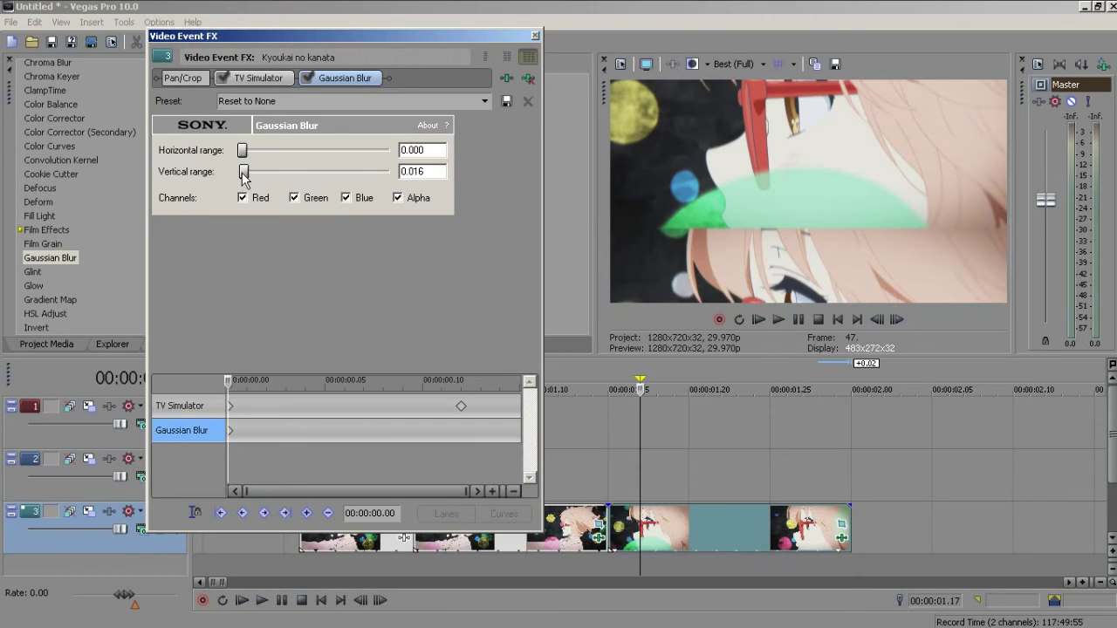
{"action": "left_click_drag", "start_coordinate": [246, 177], "coordinate": [245, 177]}
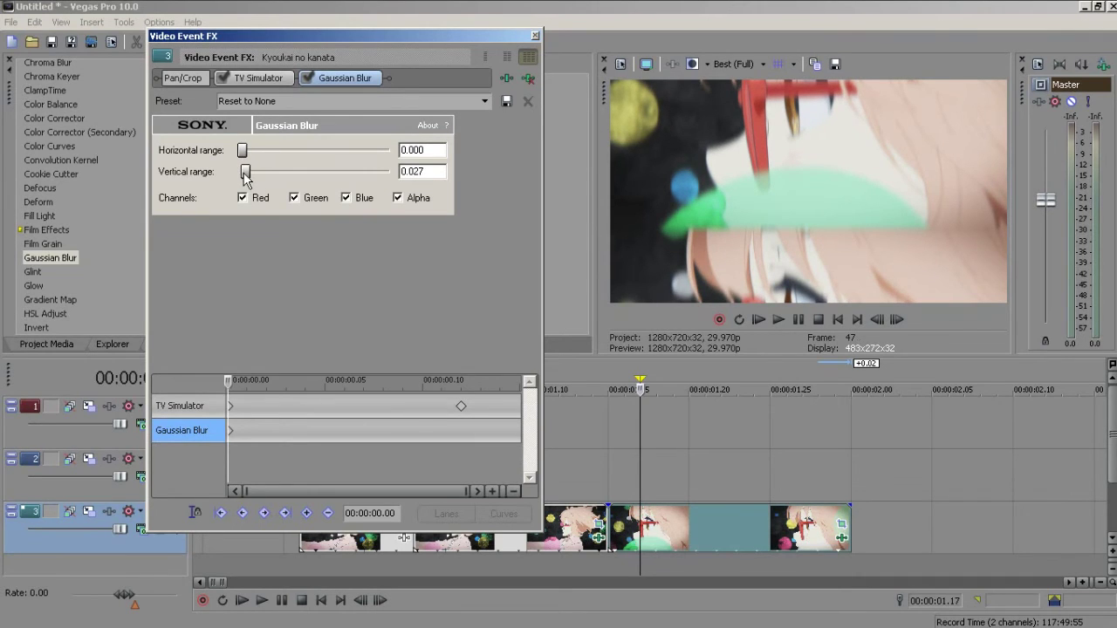
{"action": "left_click_drag", "start_coordinate": [299, 401], "coordinate": [460, 423]}
{"action": "left_click", "coordinate": [462, 431]}
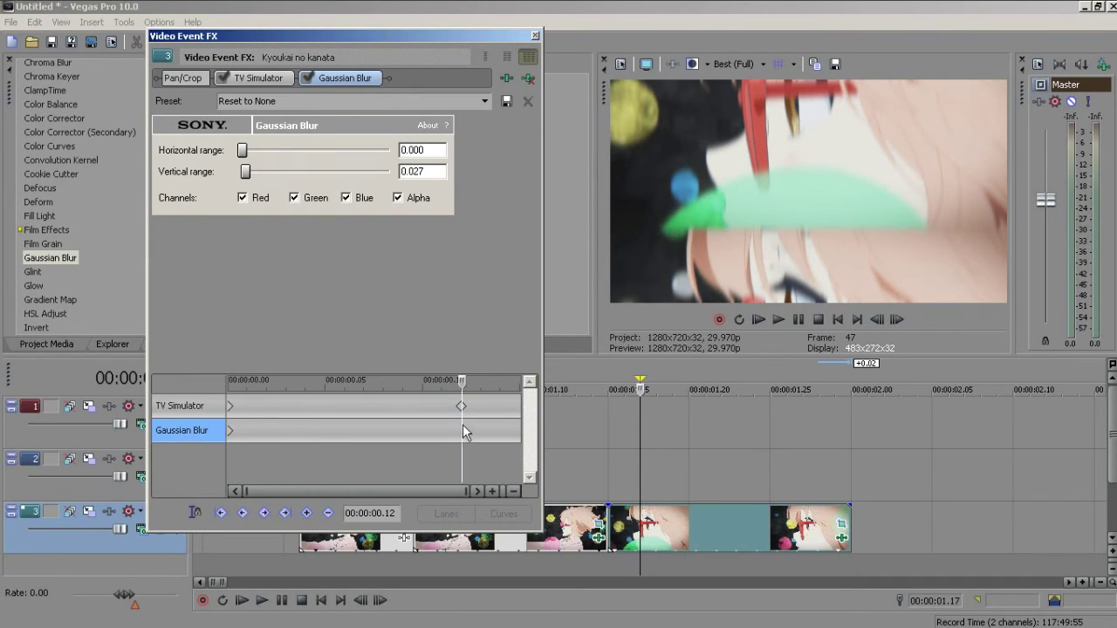
{"action": "left_click", "coordinate": [535, 37]}
Play back the second segment and the glasses close-up several times to check the blurred roll transition.
{"action": "scroll", "coordinate": [595, 472], "scroll_direction": "down", "scroll_amount": 3}
{"action": "left_click_drag", "start_coordinate": [595, 475], "coordinate": [394, 477]}
{"action": "left_click", "coordinate": [396, 475]}
{"action": "key", "text": "space"}
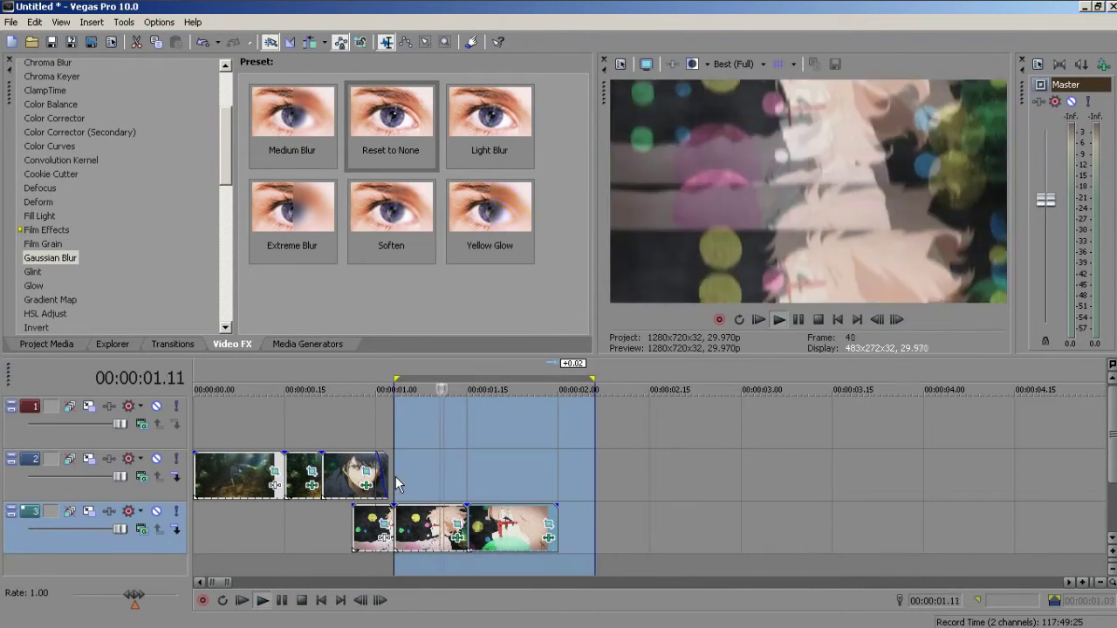
{"action": "left_click", "coordinate": [403, 465]}
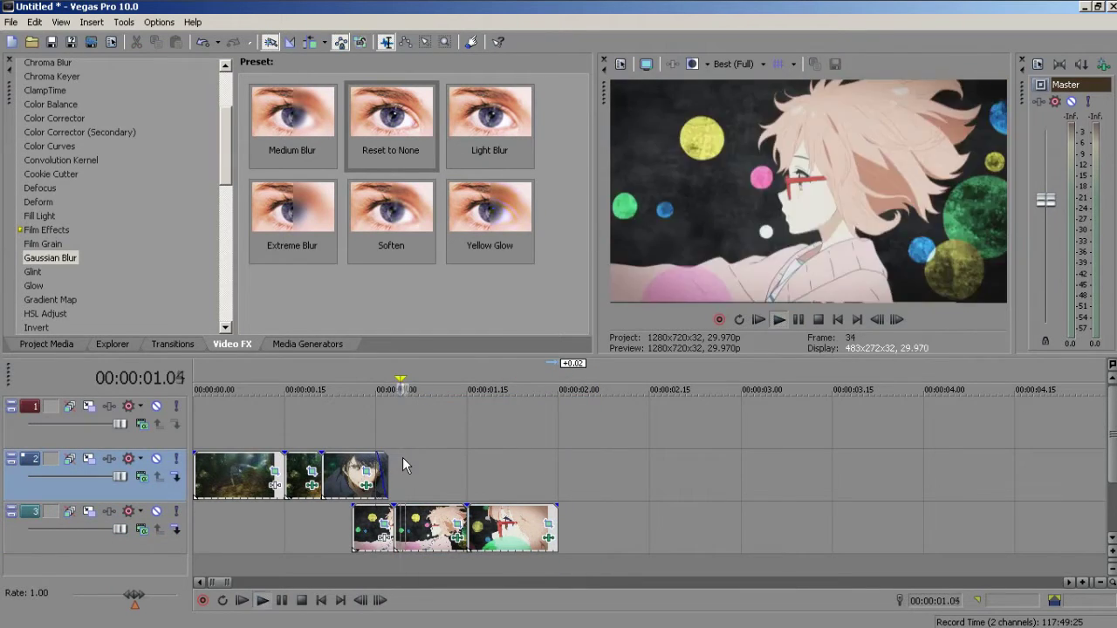
{"action": "key", "text": "space"}
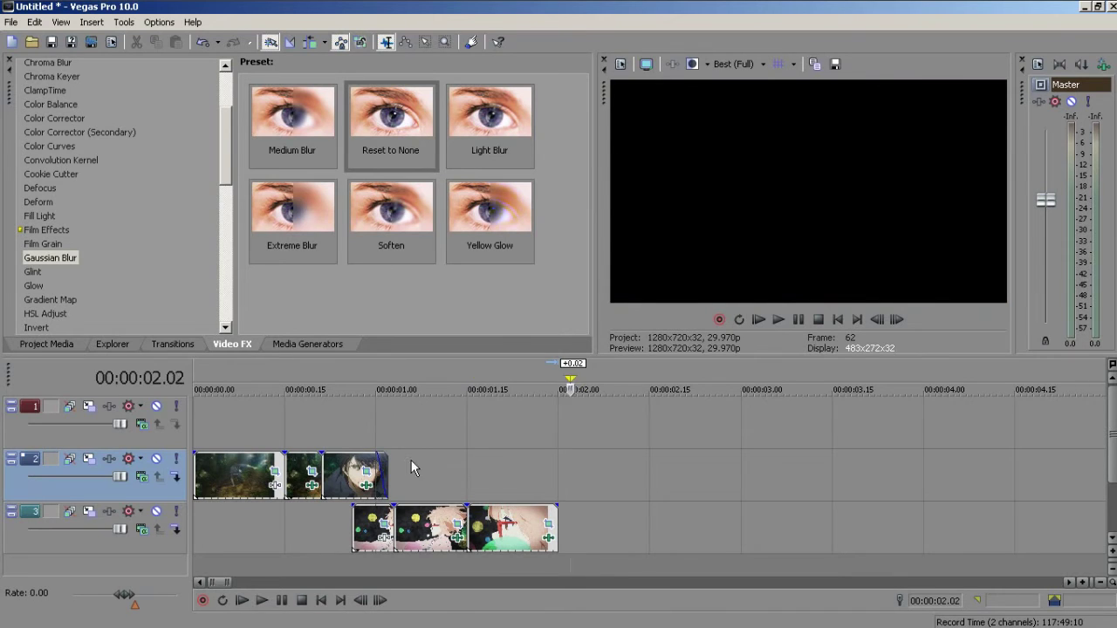
{"action": "left_click", "coordinate": [406, 446]}
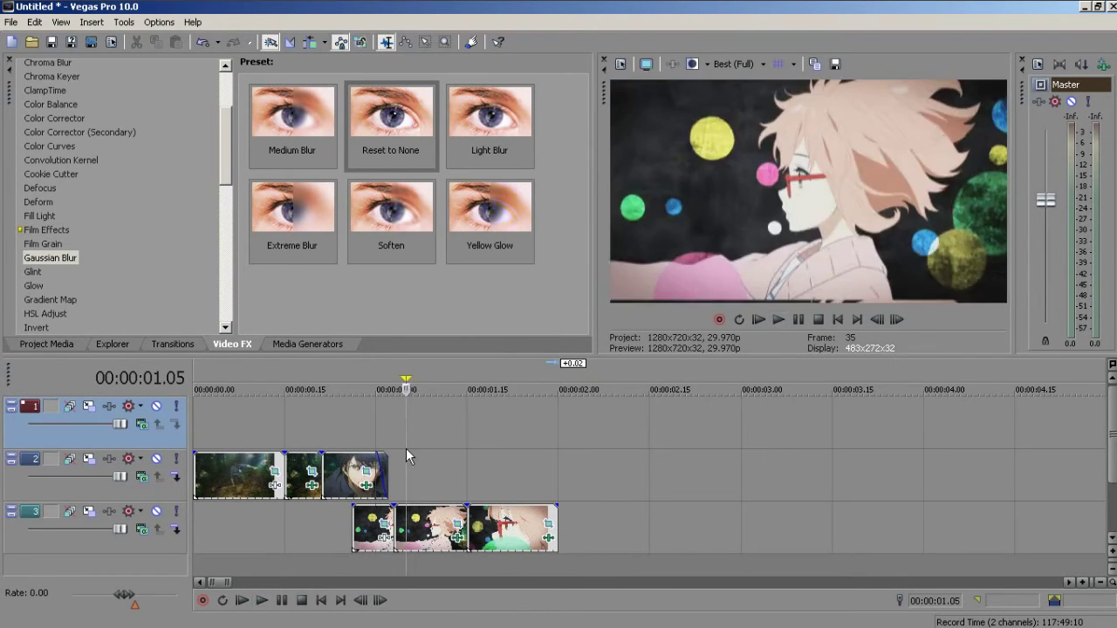
{"action": "left_click", "coordinate": [405, 450]}
{"action": "key", "text": "space"}
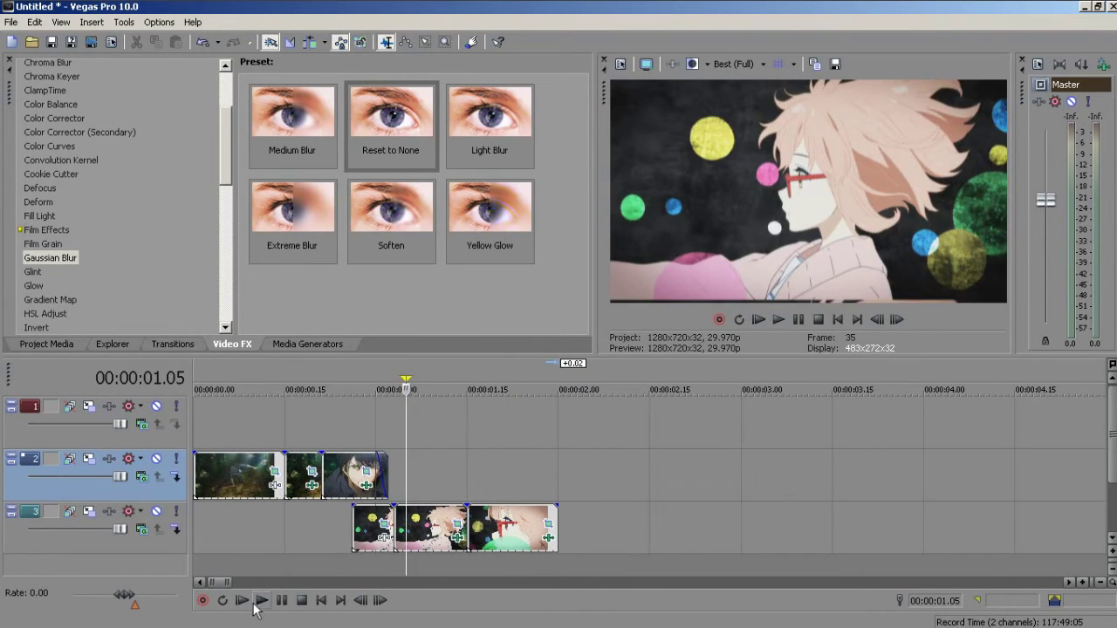
{"action": "left_click", "coordinate": [261, 600]}
{"action": "left_click", "coordinate": [281, 600]}
Apply the Very Bright preset of Brightness and Contrast to the glasses close-up and fade it out with a keyframe at 00:00:00.12.
{"action": "scroll", "coordinate": [147, 236], "scroll_direction": "up", "scroll_amount": 3}
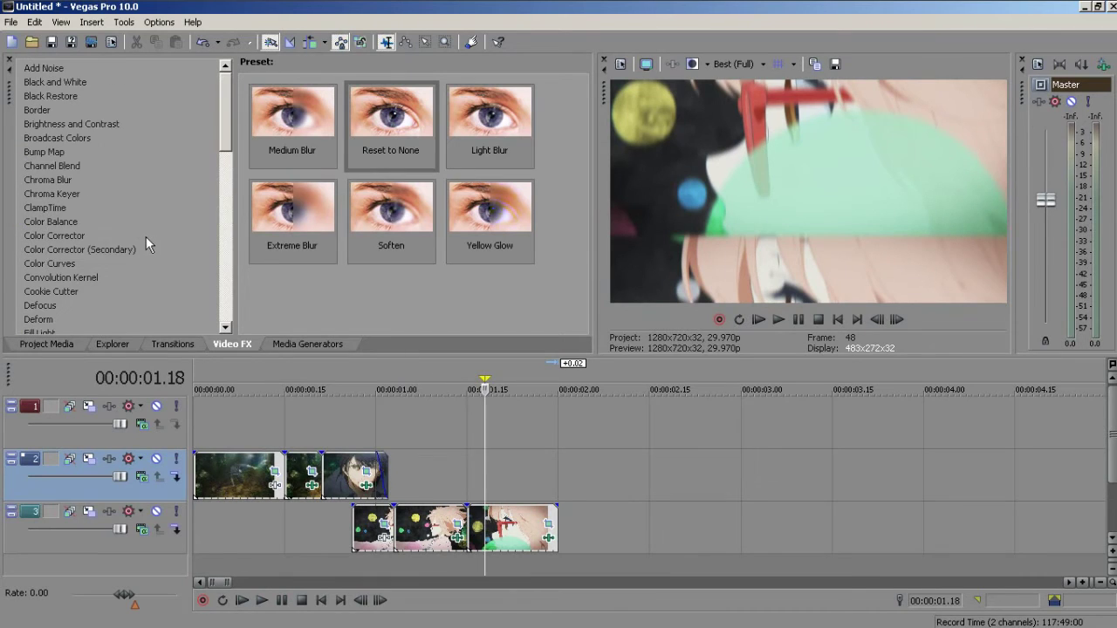
{"action": "left_click", "coordinate": [69, 124]}
{"action": "left_click_drag", "start_coordinate": [512, 120], "coordinate": [523, 548]}
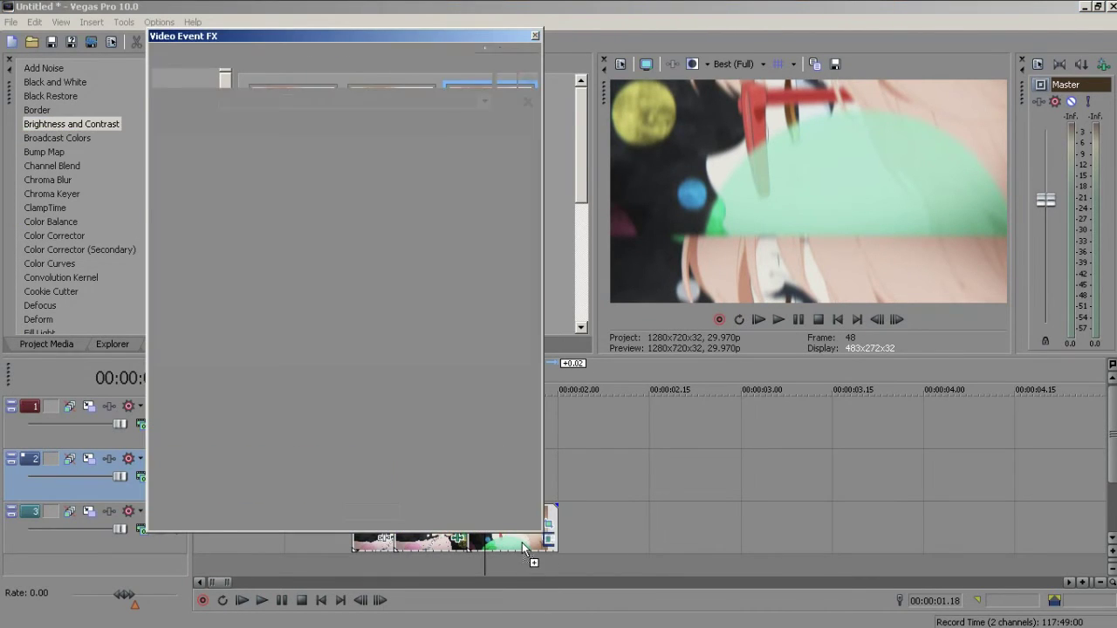
{"action": "left_click", "coordinate": [194, 359]}
{"action": "left_click", "coordinate": [466, 457]}
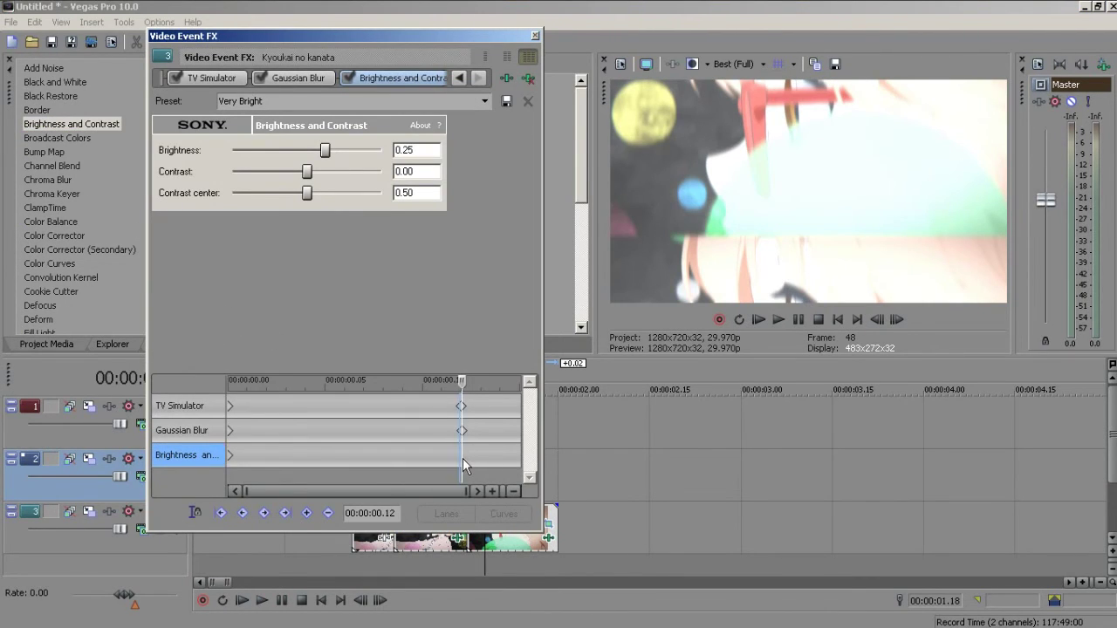
{"action": "left_click", "coordinate": [535, 36]}
Play back the ranges from 00:00:00.26 to 00:00:02.05 and from 00:00:00.21 to 00:00:02.03 to check the brightness flash.
{"action": "left_click_drag", "start_coordinate": [588, 456], "coordinate": [352, 459]}
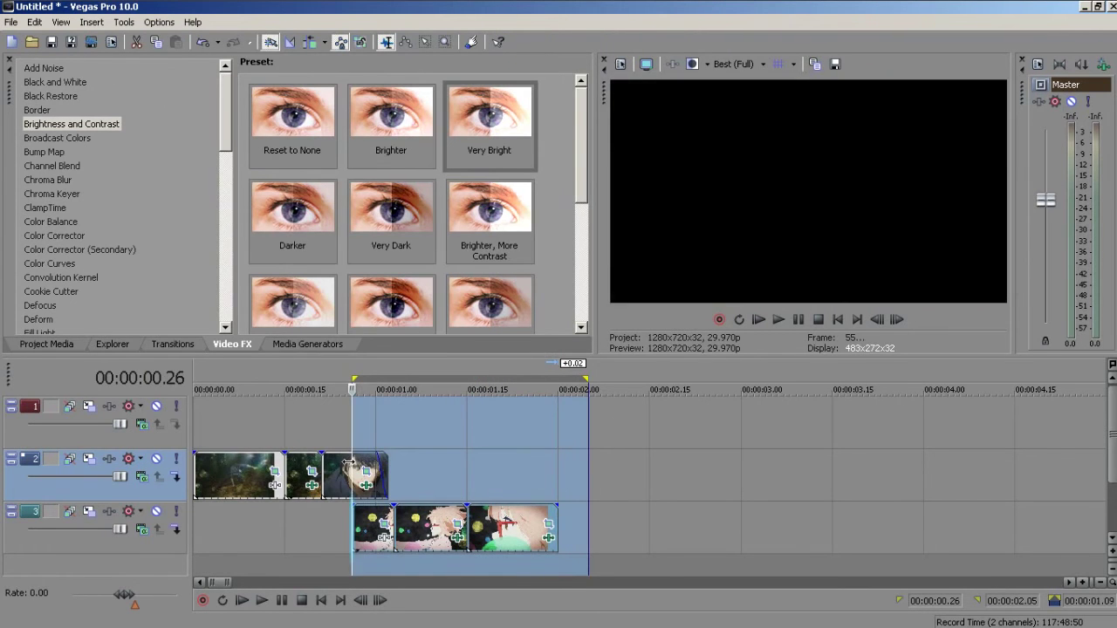
{"action": "left_click", "coordinate": [461, 464]}
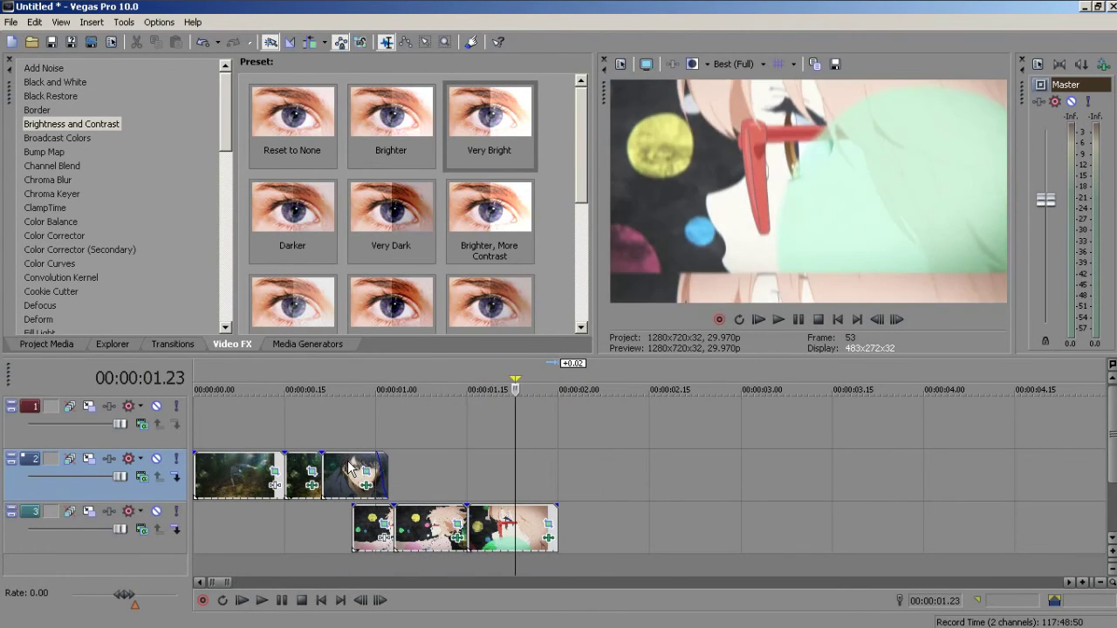
{"action": "key", "text": "BackSpace"}
{"action": "key", "text": "space"}
{"action": "key", "text": "Return"}
{"action": "key", "text": "Return"}
{"action": "key", "text": "Return"}
{"action": "left_click_drag", "start_coordinate": [578, 474], "coordinate": [323, 469]}
{"action": "left_click", "coordinate": [323, 469]}
{"action": "key", "text": "BackSpace"}
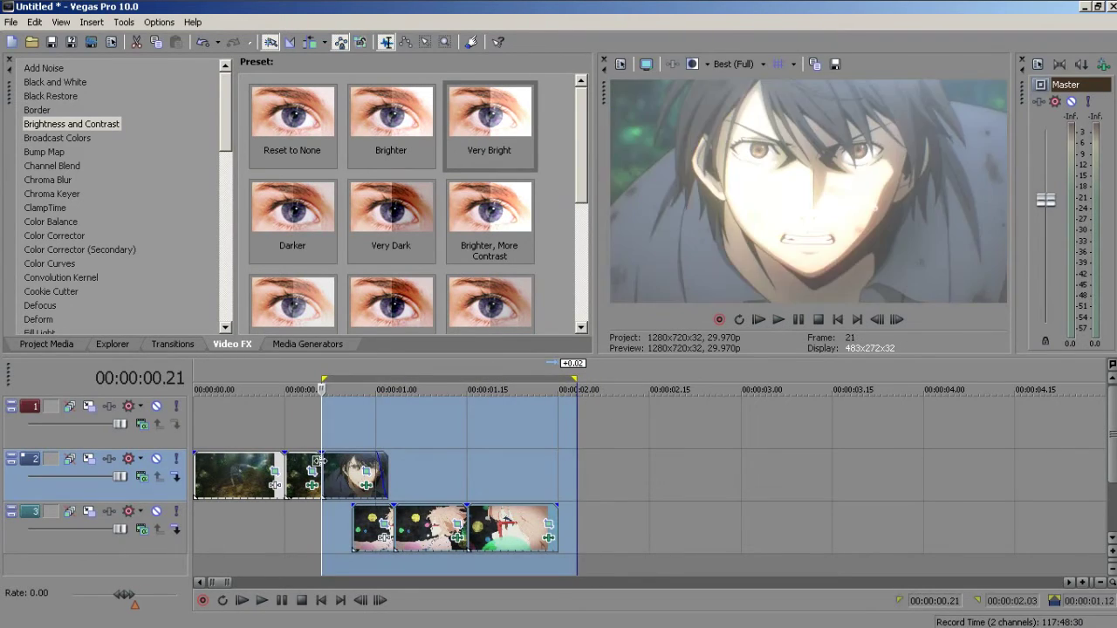
{"action": "key", "text": "space"}
{"action": "key", "text": "space"}
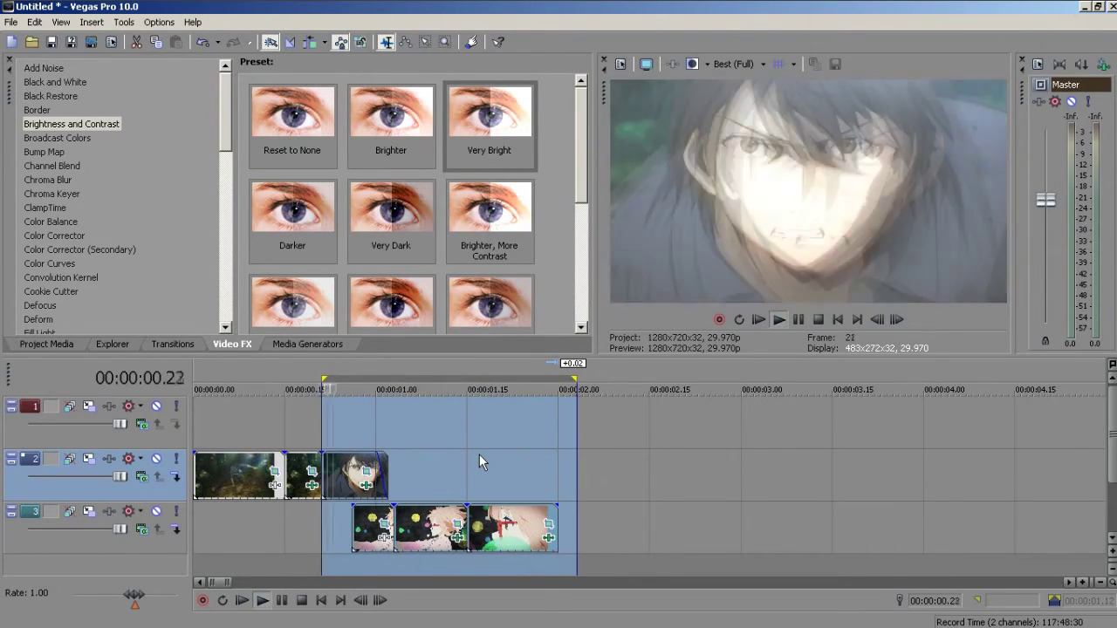
Replay the BOTOOM to Kyoukai no kanata transition several times from different starting points on the timeline.
{"action": "key", "text": "Return"}
{"action": "left_click", "coordinate": [448, 422]}
{"action": "key", "text": "Return"}
{"action": "key", "text": "Return"}
{"action": "left_click", "coordinate": [406, 413]}
{"action": "key", "text": "Return"}
{"action": "key", "text": "Return"}
{"action": "key", "text": "Return"}
{"action": "key", "text": "Return"}
{"action": "left_click", "coordinate": [378, 434]}
{"action": "key", "text": "Return"}
{"action": "key", "text": "Return"}
Try shifting the glasses close-up two frames earlier so it crossfades with the second segment, and play back the overlap.
{"action": "scroll", "coordinate": [488, 486], "scroll_direction": "up", "scroll_amount": 2}
{"action": "left_click_drag", "start_coordinate": [562, 511], "coordinate": [538, 526]}
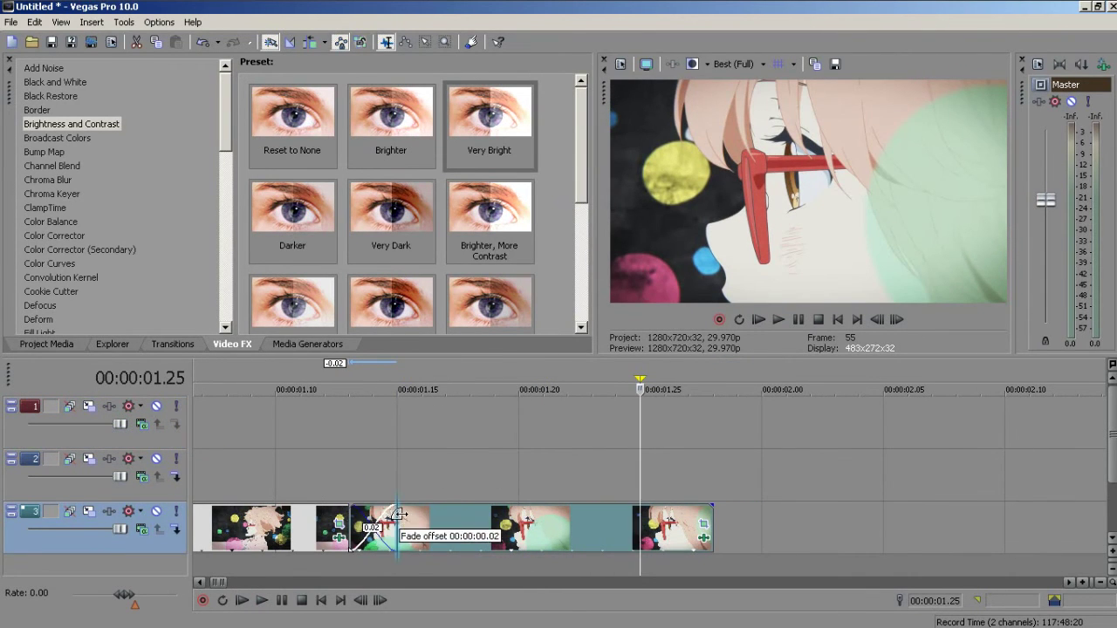
{"action": "scroll", "coordinate": [711, 407], "scroll_direction": "down", "scroll_amount": 3}
{"action": "left_click_drag", "start_coordinate": [700, 408], "coordinate": [420, 472]}
{"action": "left_click", "coordinate": [423, 472]}
{"action": "key", "text": "Return"}
{"action": "key", "text": "Return"}
{"action": "key", "text": "Return"}
{"action": "key", "text": "Return"}
{"action": "key", "text": "space"}
{"action": "key", "text": "space"}
{"action": "key", "text": "space"}
{"action": "key", "text": "space"}
Move the glasses close-up two frames later to remove the overlap, and play back the cut.
{"action": "left_click_drag", "start_coordinate": [532, 521], "coordinate": [556, 522]}
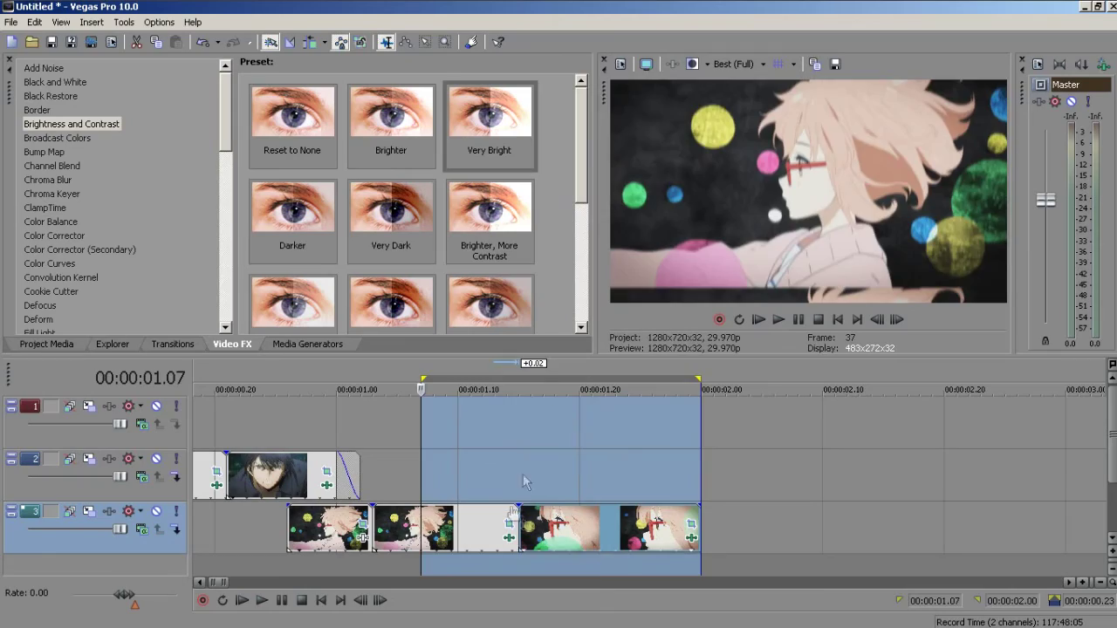
{"action": "key", "text": "space"}
{"action": "left_click", "coordinate": [538, 398]}
{"action": "key", "text": "space"}
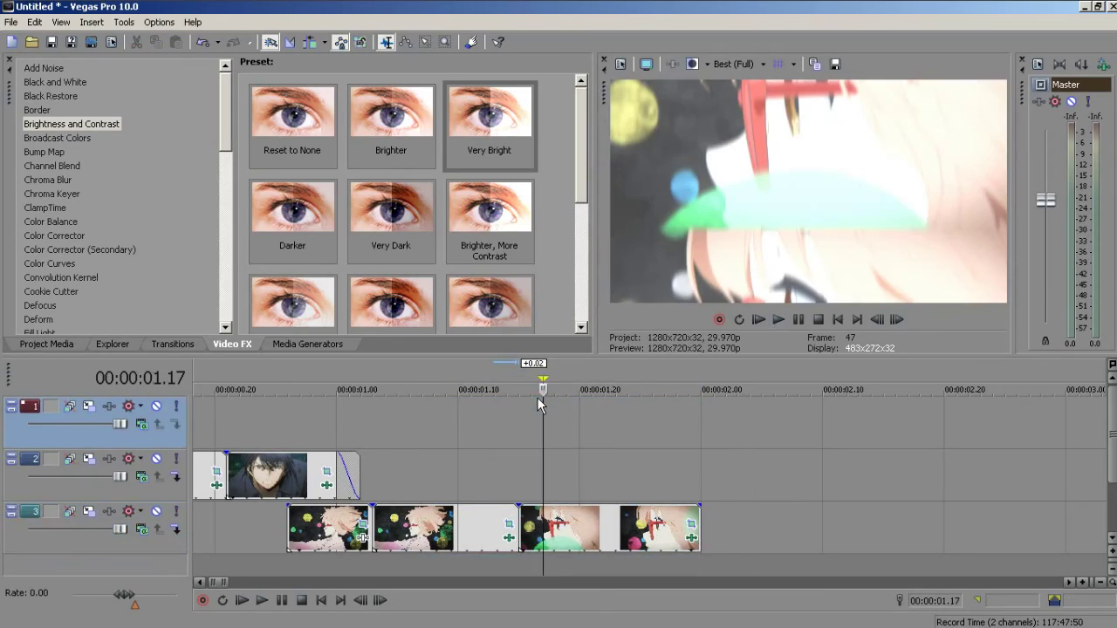
{"action": "scroll", "coordinate": [536, 398], "scroll_direction": "down", "scroll_amount": 4}
{"action": "left_click", "coordinate": [858, 9]}
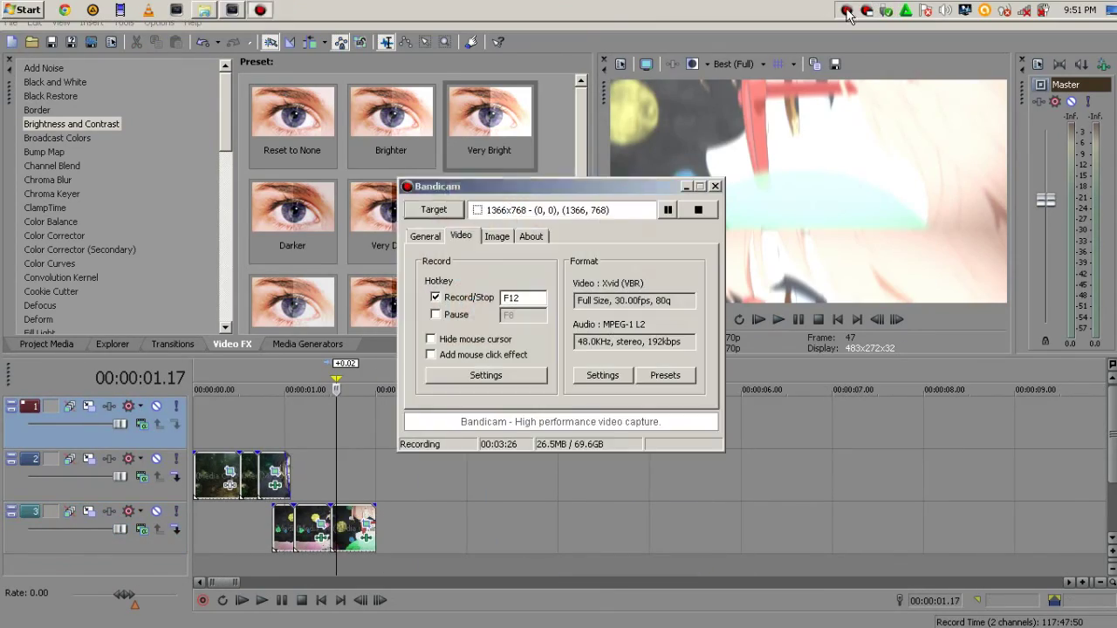